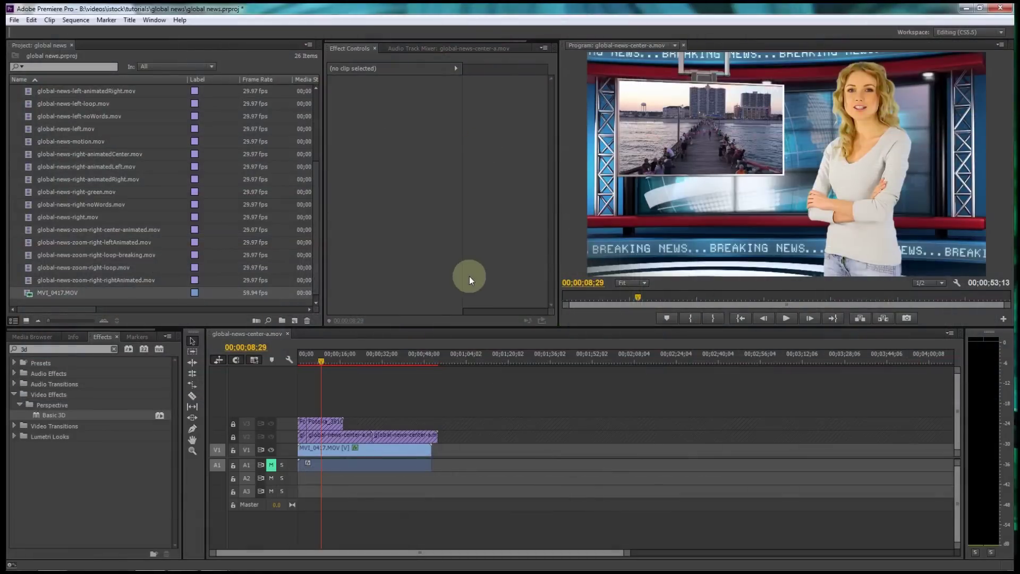
Play the newsroom composite sequence from the start to review the presenter and the hanging screen footage.
{"action": "left_click_drag", "start_coordinate": [320, 361], "coordinate": [297, 366]}
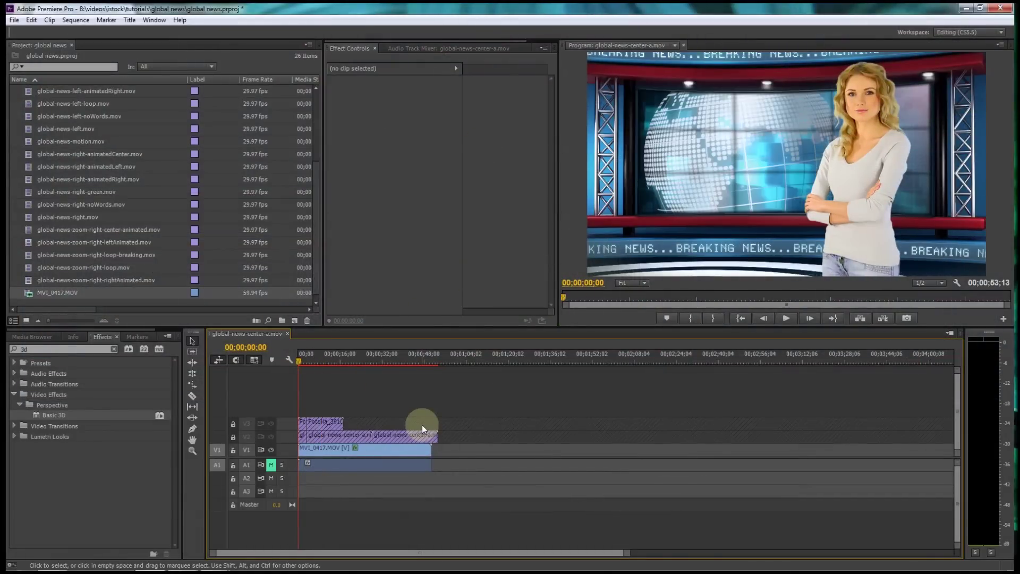
{"action": "left_click", "coordinate": [298, 362]}
{"action": "key", "text": "space"}
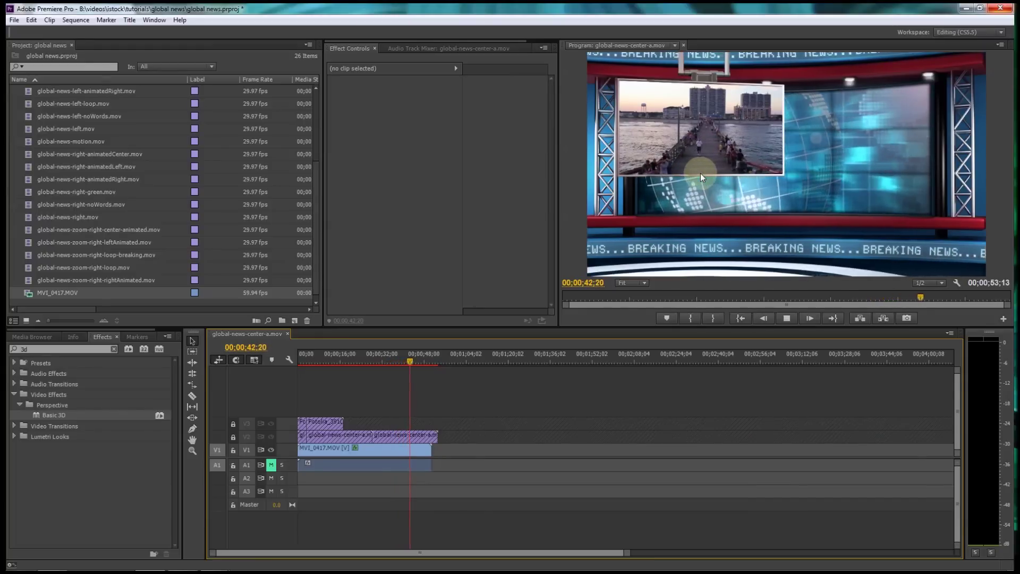
{"action": "left_click_drag", "start_coordinate": [416, 364], "coordinate": [304, 359]}
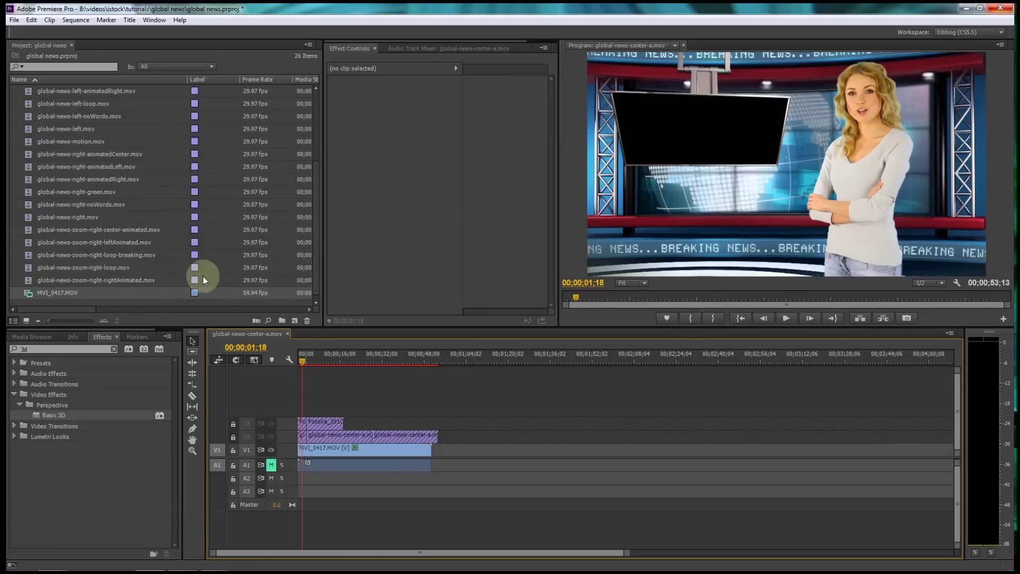
Delete every clip and sequence from the global news project.
{"action": "scroll", "coordinate": [310, 182], "scroll_direction": "up", "scroll_amount": 3}
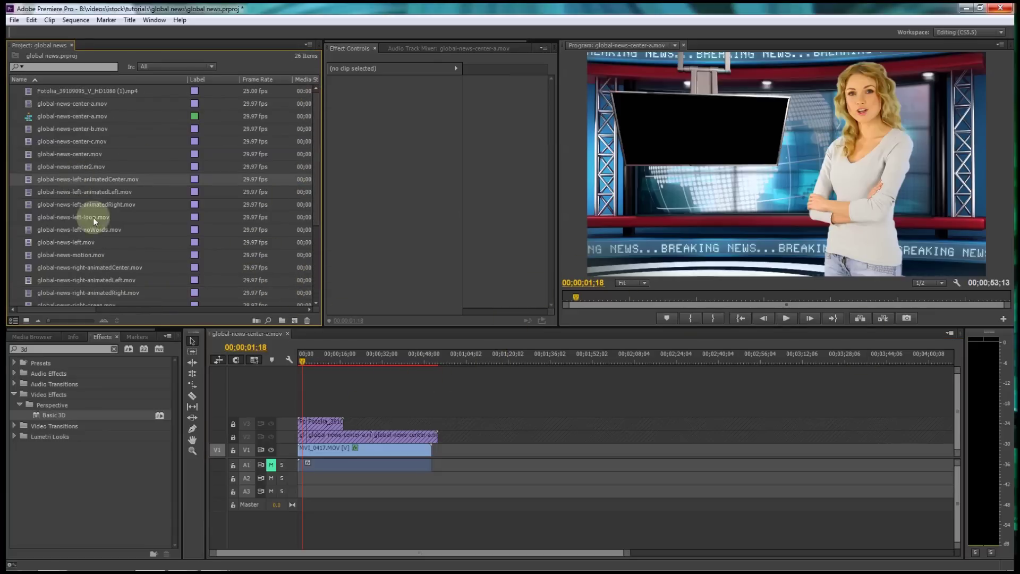
{"action": "key", "text": "ctrl+a"}
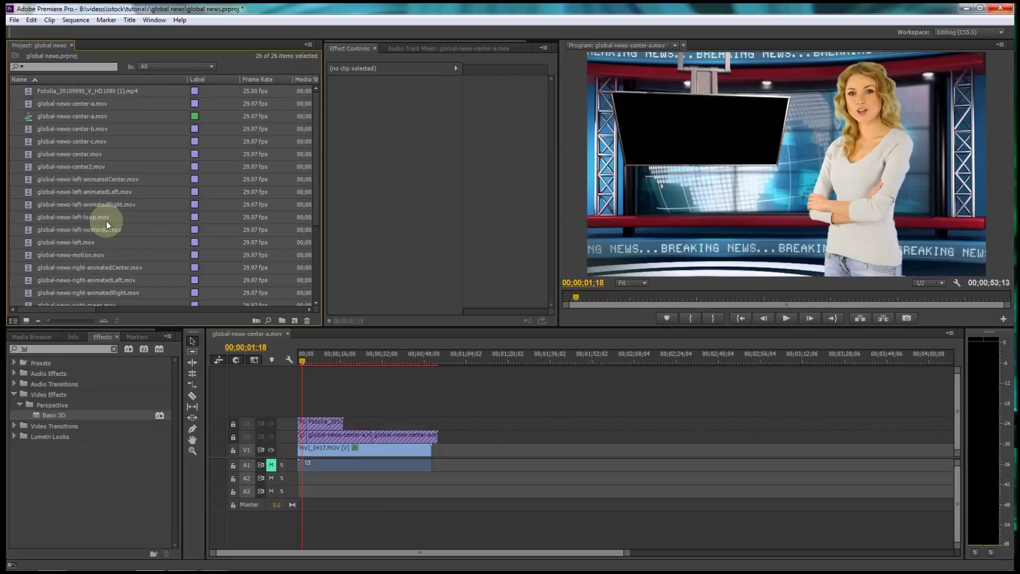
{"action": "key", "text": "Delete"}
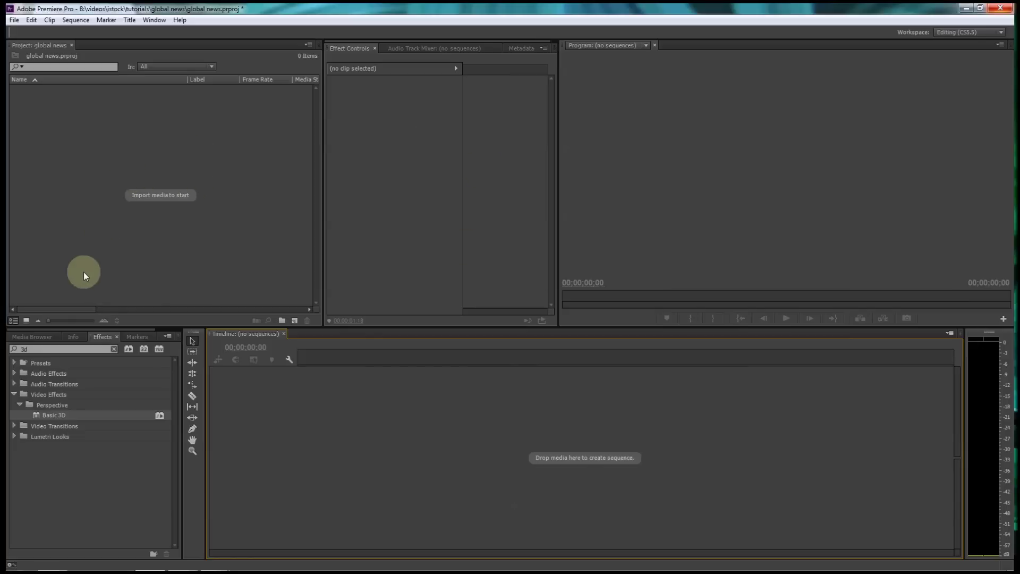
Create a bin named virtual studios and import all the global-news clips from New folder (2) into it.
{"action": "left_click", "coordinate": [284, 318]}
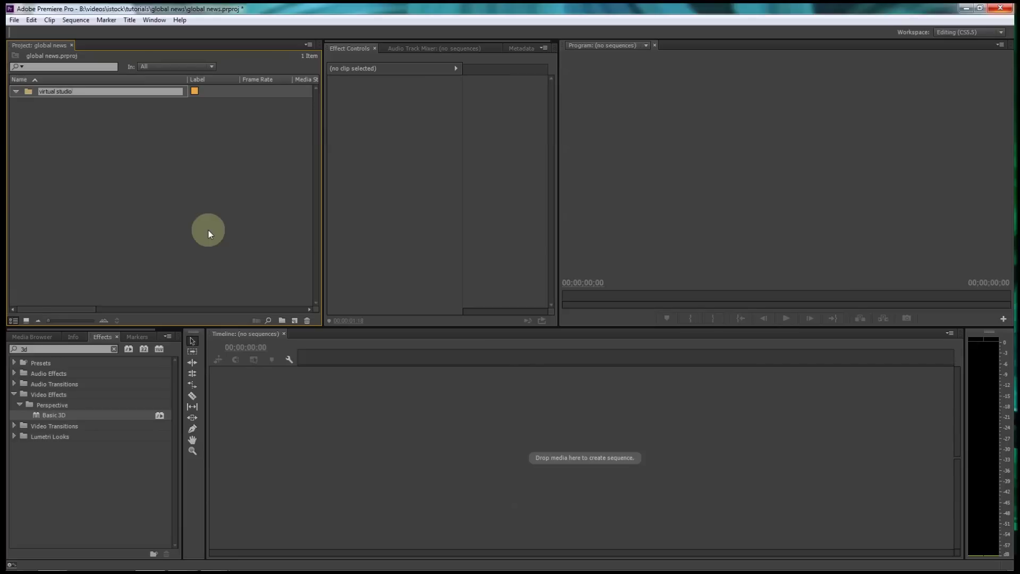
{"action": "key", "text": "Return"}
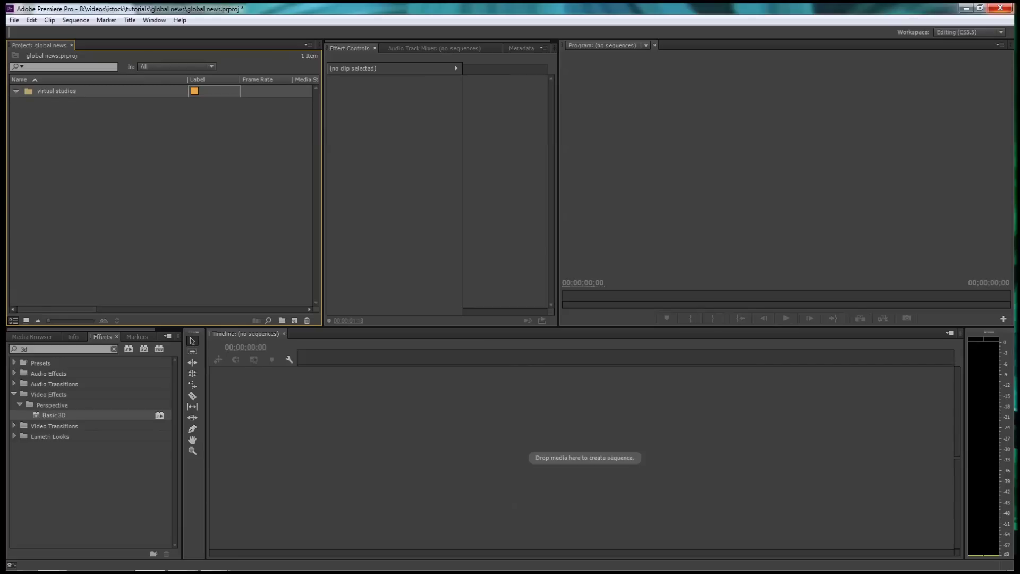
{"action": "key", "text": "alt+Tab"}
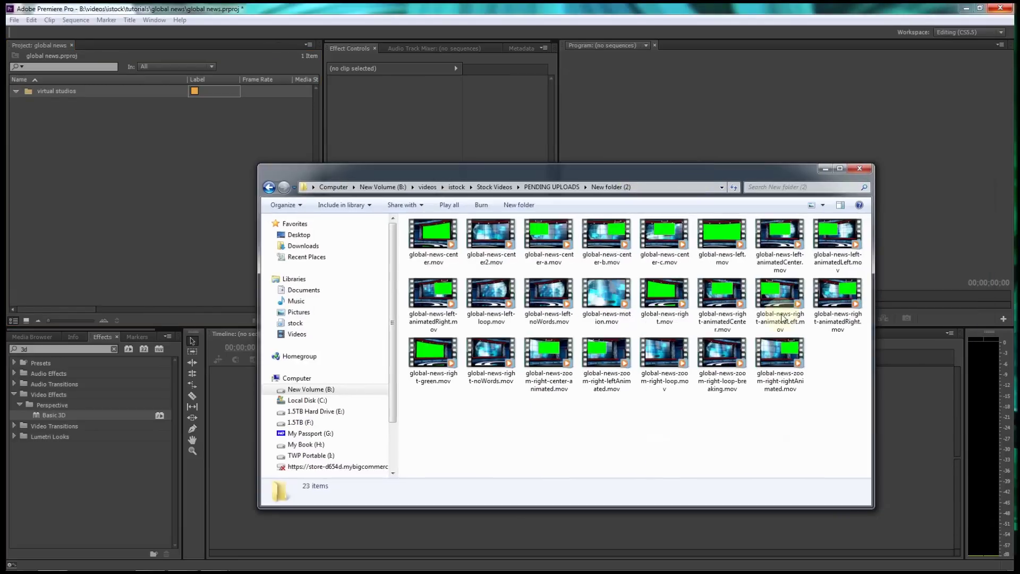
{"action": "left_click_drag", "start_coordinate": [851, 441], "coordinate": [412, 217]}
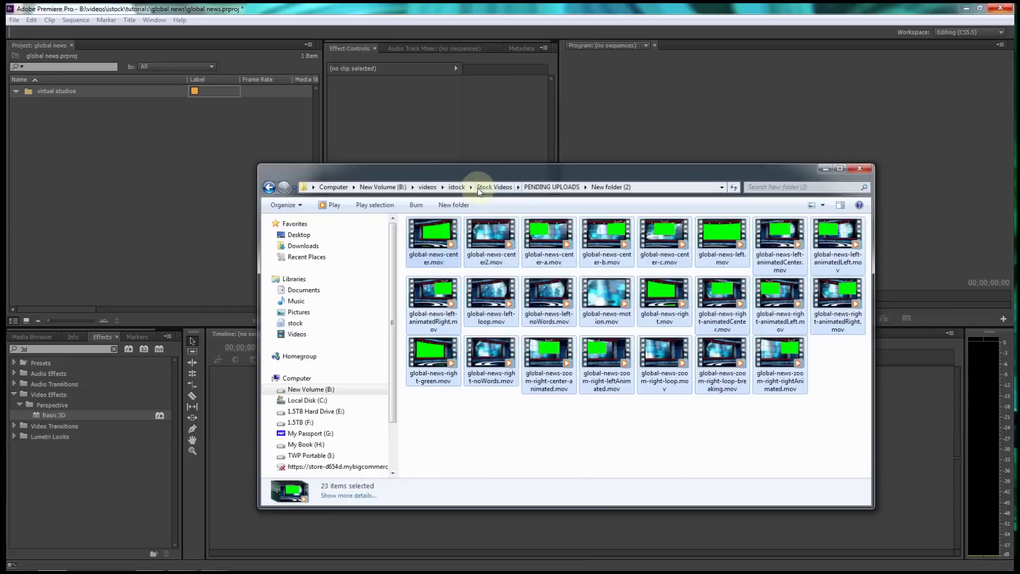
{"action": "left_click_drag", "start_coordinate": [446, 177], "coordinate": [473, 189]}
{"action": "left_click_drag", "start_coordinate": [463, 245], "coordinate": [58, 96]}
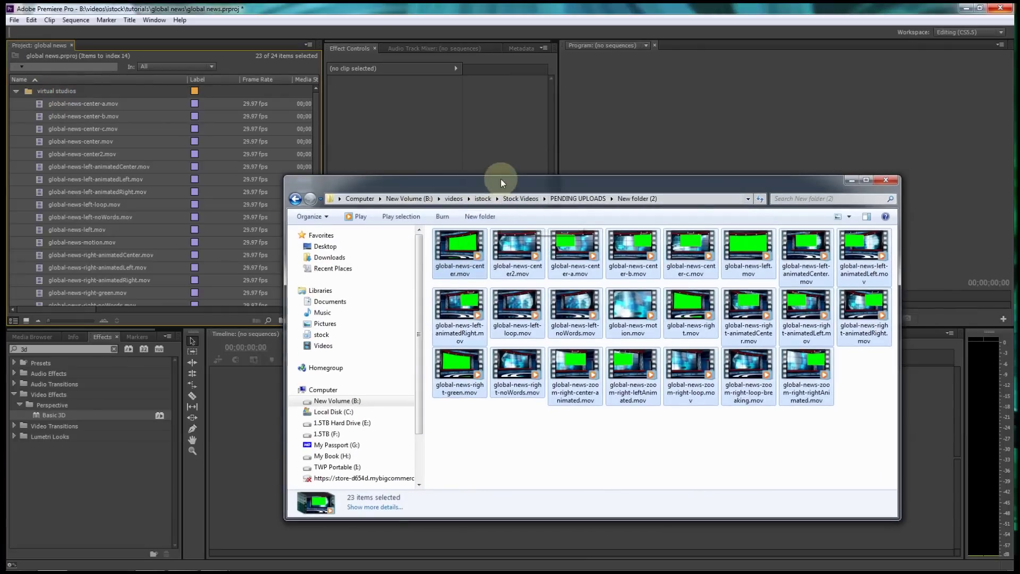
{"action": "left_click", "coordinate": [513, 170]}
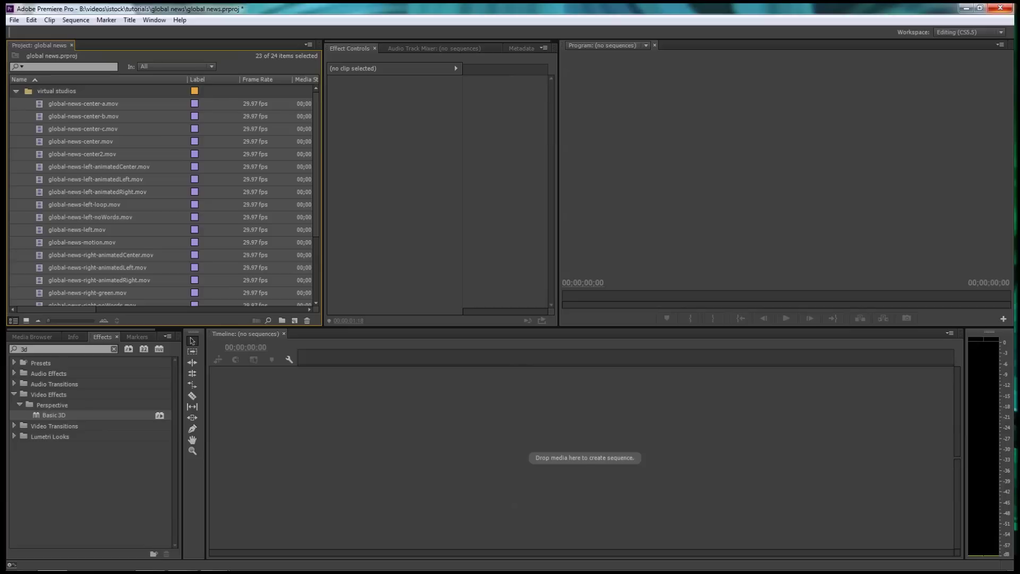
{"action": "left_click", "coordinate": [16, 91]}
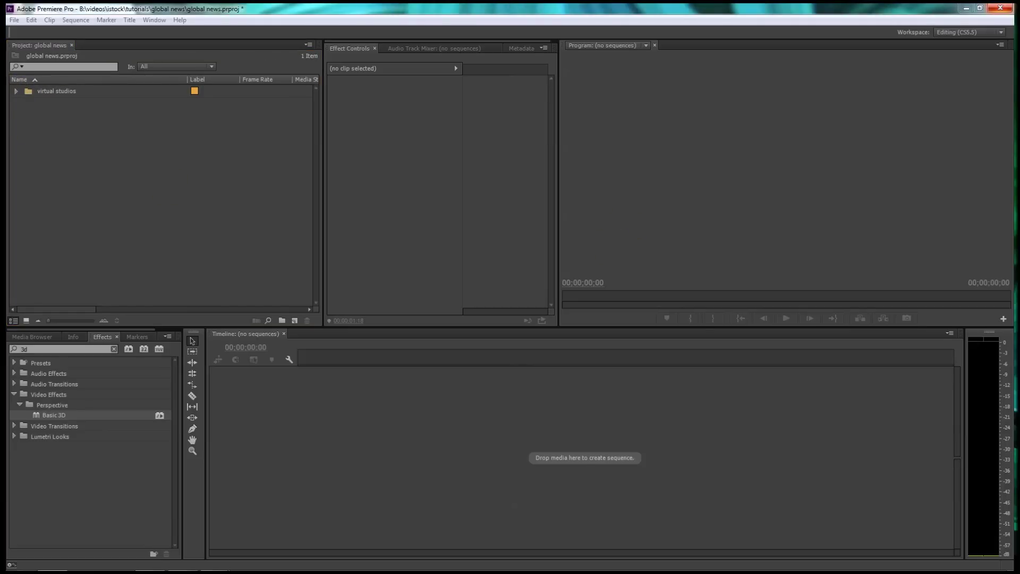
Import the Fotolia_39109095_V_HD1080 (1).mp4 and MVI_0417.MOV clips outside the virtual studios bin.
{"action": "left_click_drag", "start_coordinate": [483, 271], "coordinate": [137, 205]}
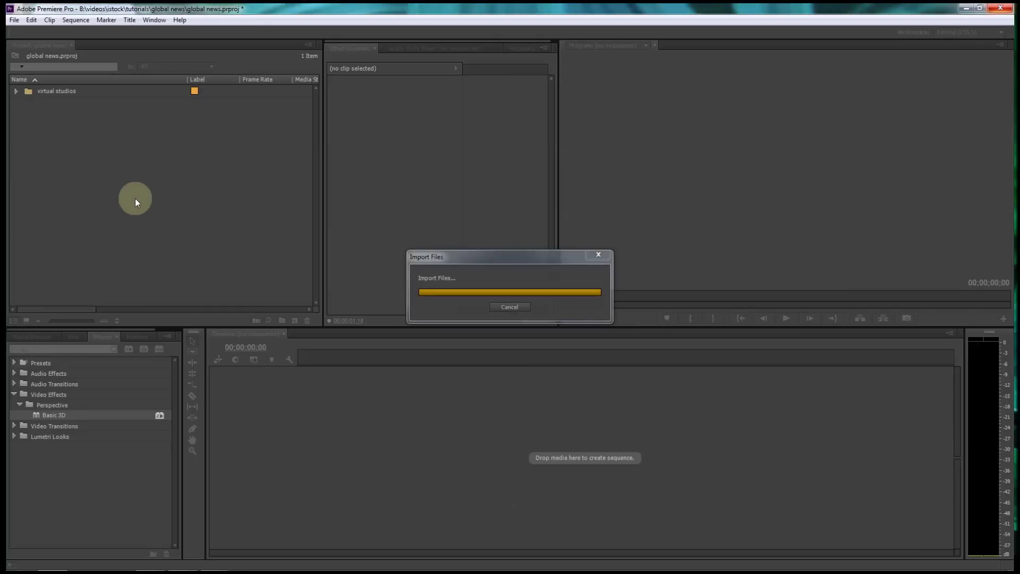
{"action": "left_click", "coordinate": [171, 167]}
{"action": "left_click", "coordinate": [33, 96]}
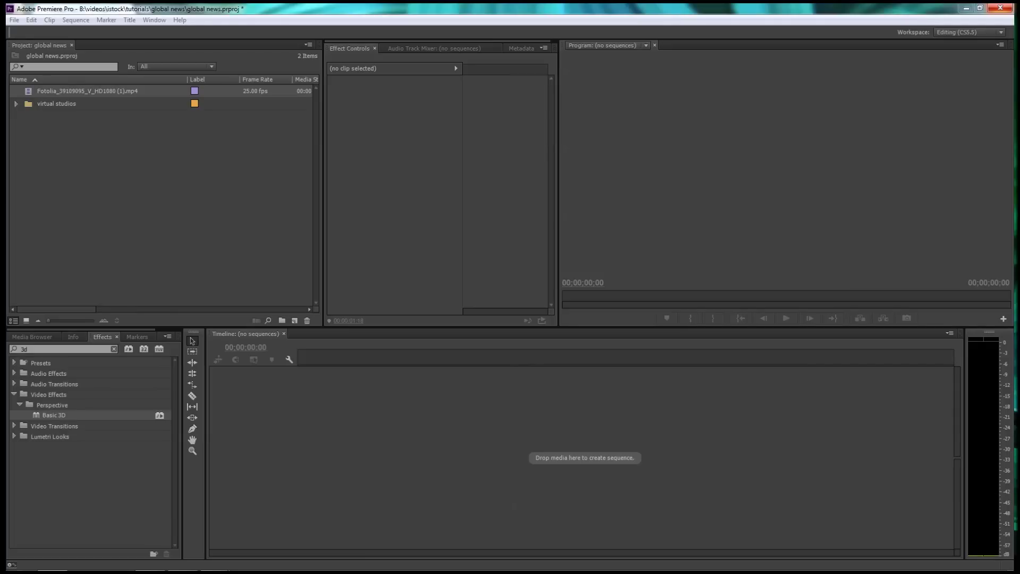
{"action": "left_click_drag", "start_coordinate": [1018, 361], "coordinate": [83, 178]}
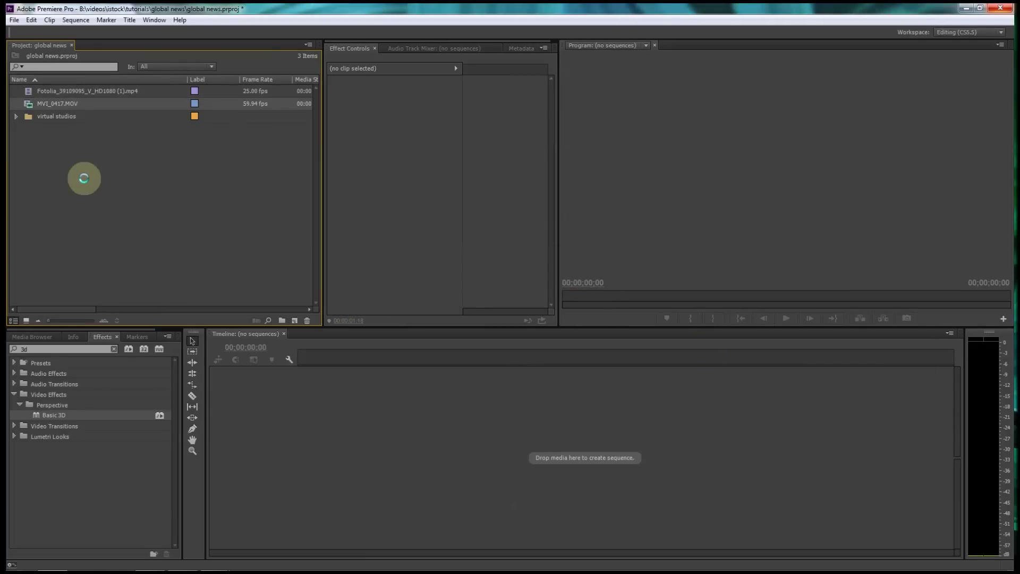
Expand the virtual studios bin and preview the global-news-center-a, center-b and center-c source clips.
{"action": "left_click", "coordinate": [16, 116]}
{"action": "key", "text": "shift+2"}
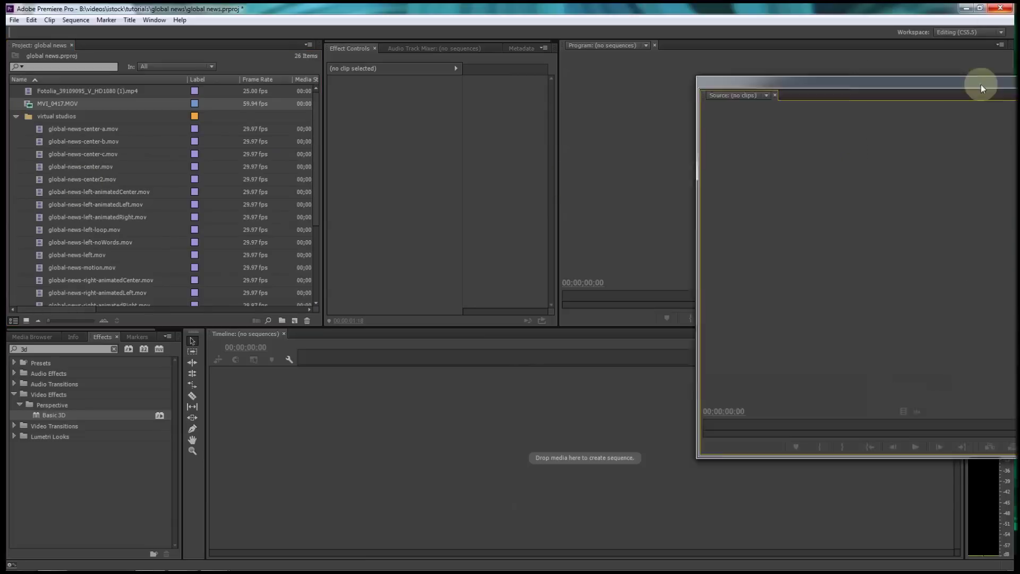
{"action": "left_click_drag", "start_coordinate": [1017, 53], "coordinate": [824, 91]}
{"action": "double_click", "coordinate": [39, 129]}
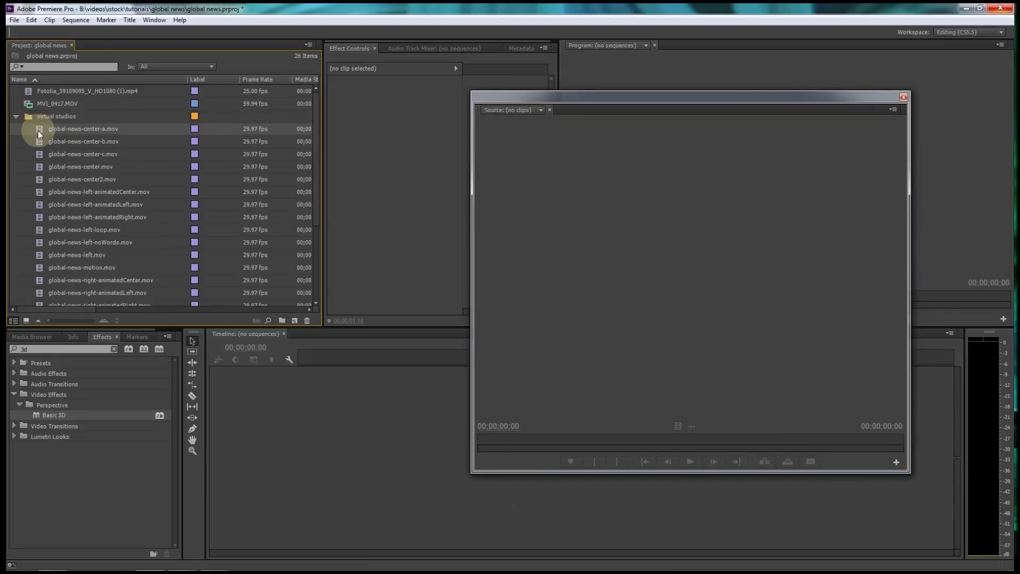
{"action": "double_click", "coordinate": [43, 141]}
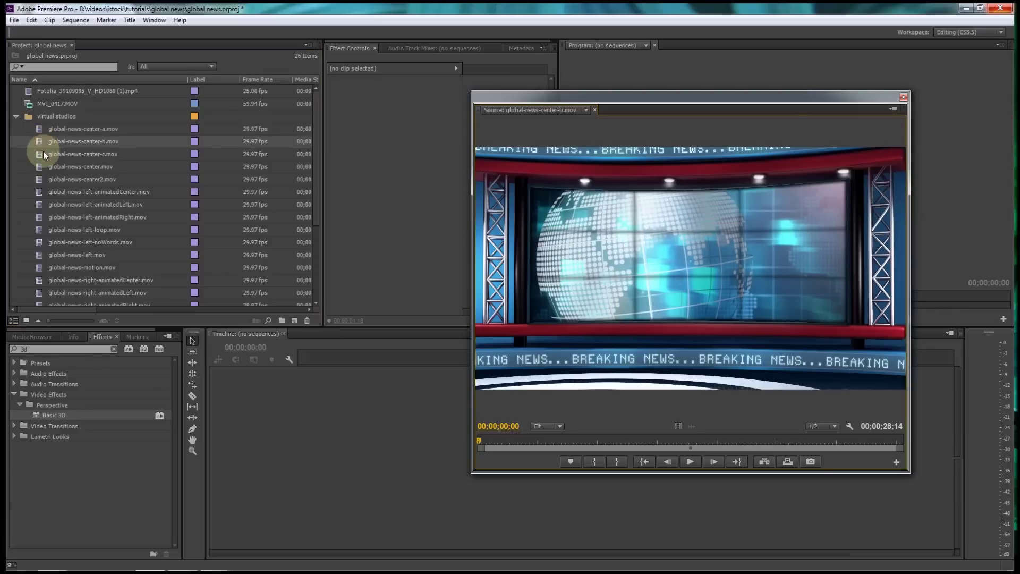
{"action": "double_click", "coordinate": [40, 154]}
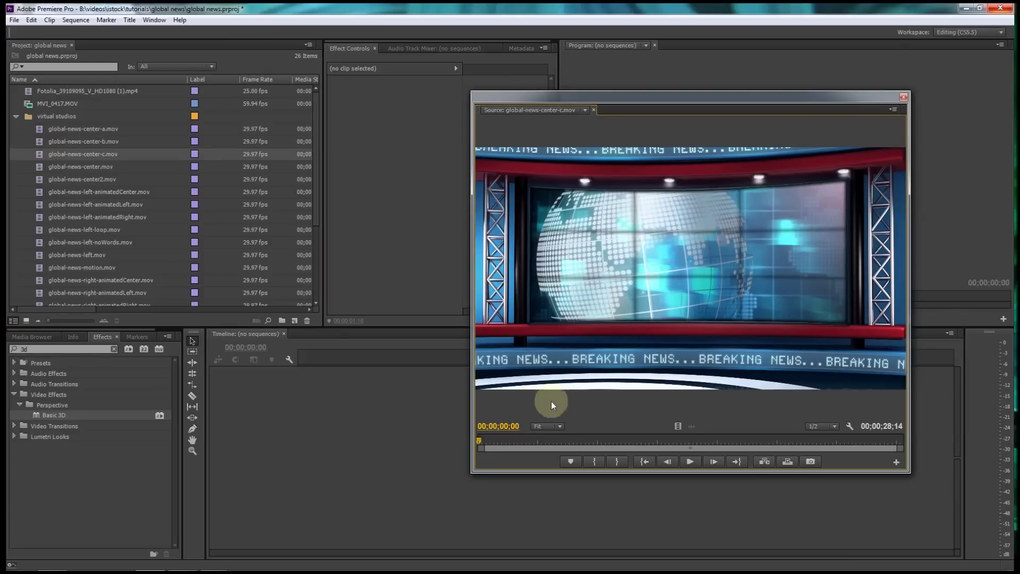
{"action": "mouse_move", "coordinate": [550, 444]}
{"action": "left_mouse_down"}
{"action": "mouse_move", "coordinate": [598, 442]}
{"action": "mouse_move", "coordinate": [533, 442]}
{"action": "mouse_move", "coordinate": [664, 451]}
{"action": "mouse_move", "coordinate": [543, 447]}
{"action": "left_mouse_up"}
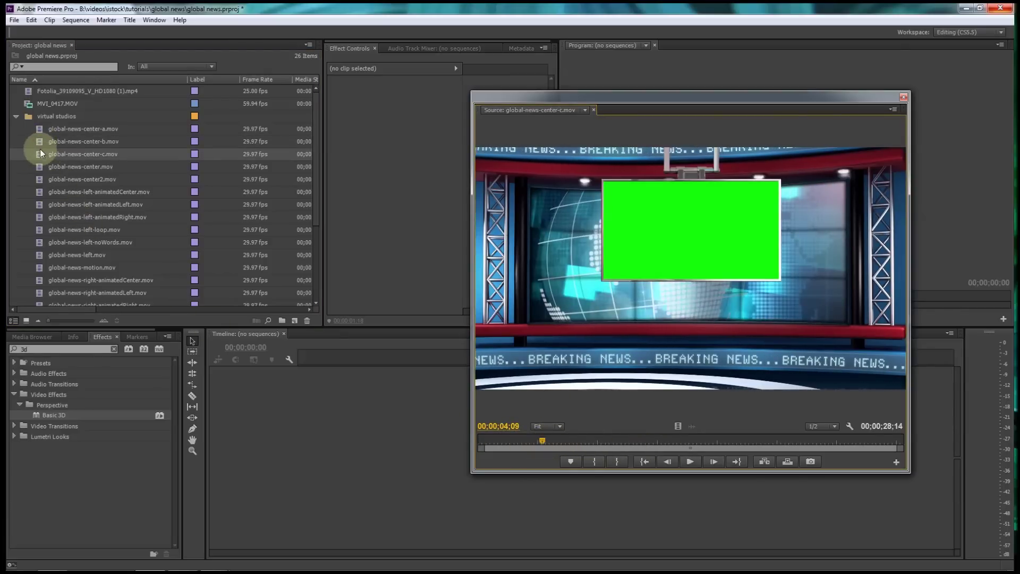
Preview the global-news-center, center2, left-animatedCenter and left-animatedLeft source clips by scrubbing through them.
{"action": "double_click", "coordinate": [39, 168]}
{"action": "left_click_drag", "start_coordinate": [595, 441], "coordinate": [558, 441]}
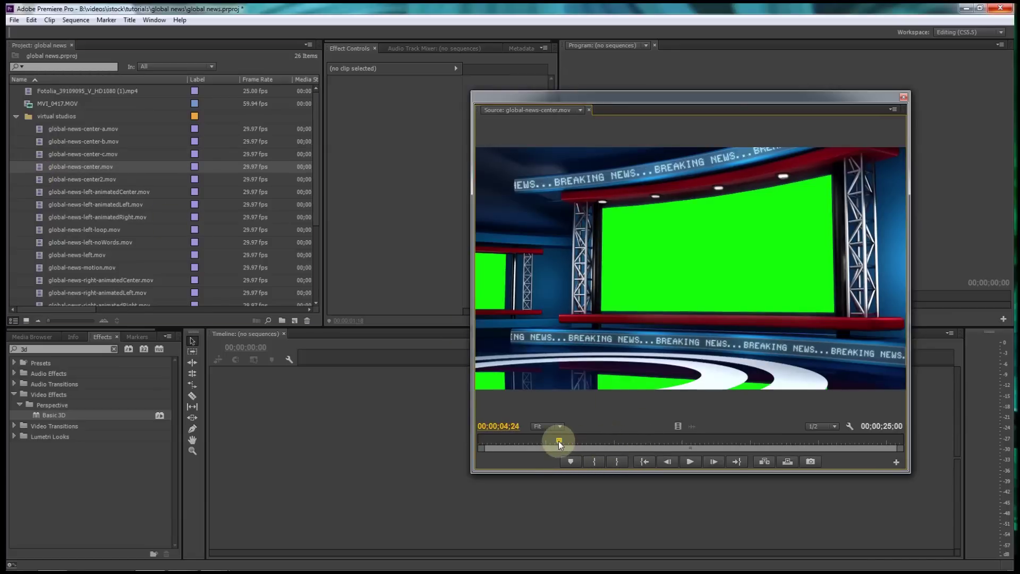
{"action": "double_click", "coordinate": [41, 179]}
{"action": "left_click_drag", "start_coordinate": [555, 441], "coordinate": [727, 444]}
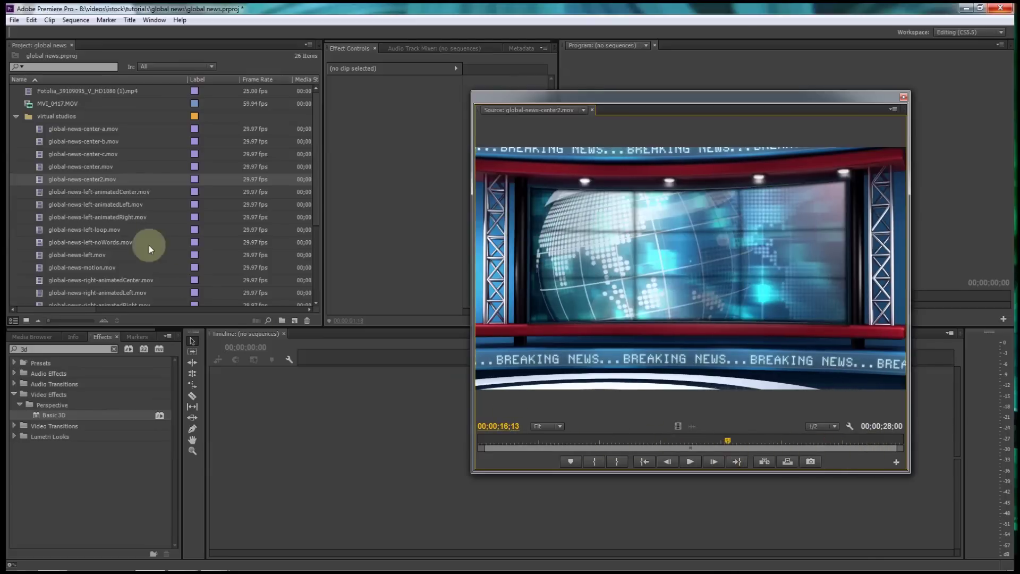
{"action": "double_click", "coordinate": [38, 192]}
{"action": "left_click_drag", "start_coordinate": [654, 440], "coordinate": [730, 444]}
{"action": "double_click", "coordinate": [42, 203]}
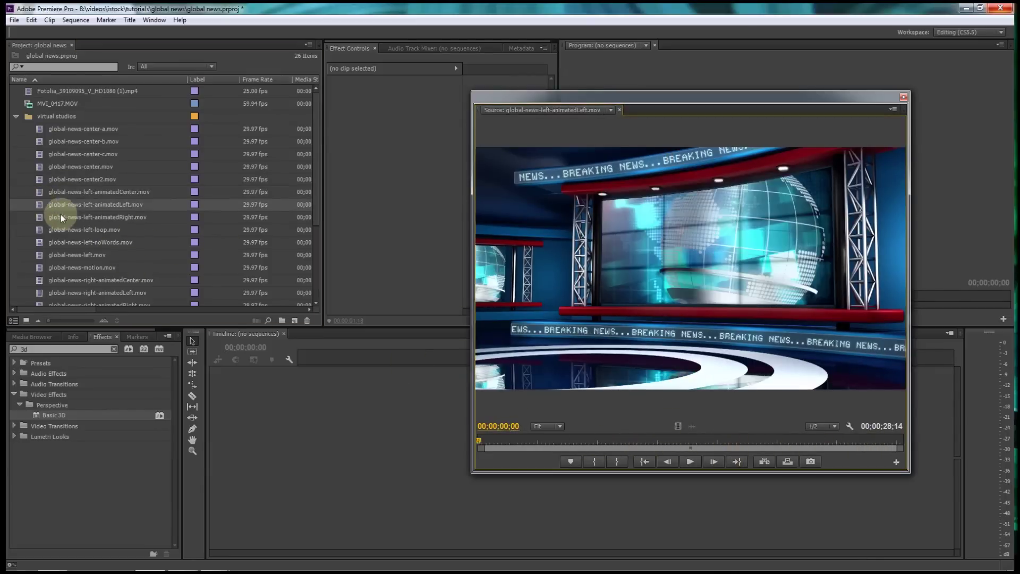
{"action": "left_click_drag", "start_coordinate": [603, 443], "coordinate": [627, 445]}
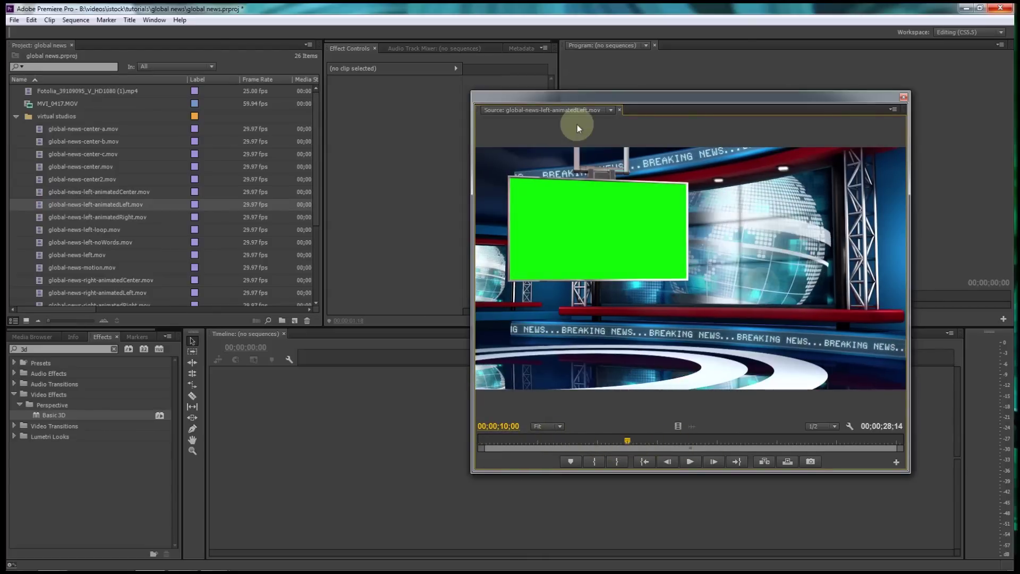
Move the floating source preview out of the way and create a sequence from global-news-left-animatedLeft.mov.
{"action": "left_click_drag", "start_coordinate": [571, 96], "coordinate": [1018, 160]}
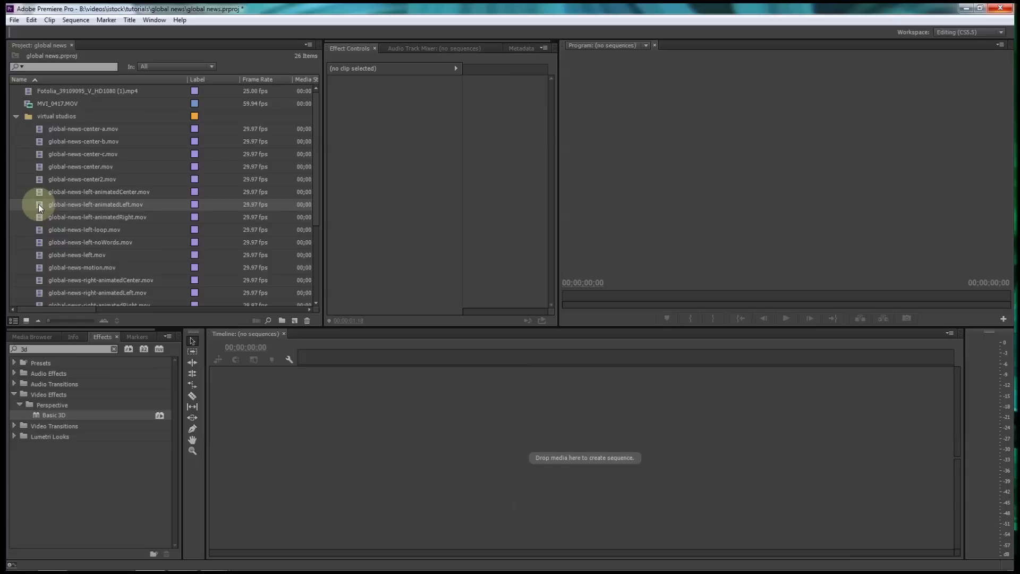
{"action": "left_click_drag", "start_coordinate": [37, 203], "coordinate": [295, 320]}
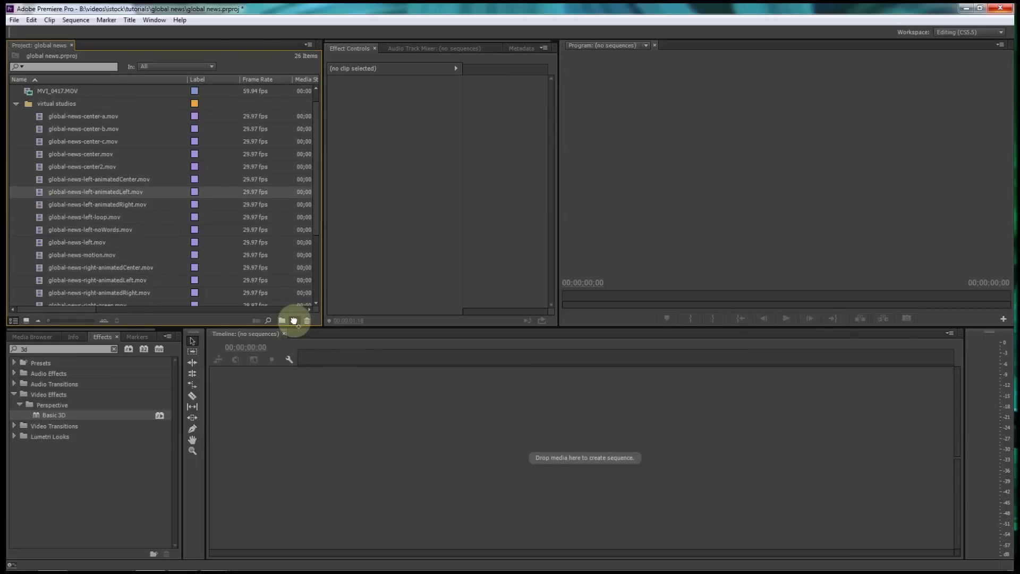
{"action": "left_click_drag", "start_coordinate": [294, 320], "coordinate": [295, 320]}
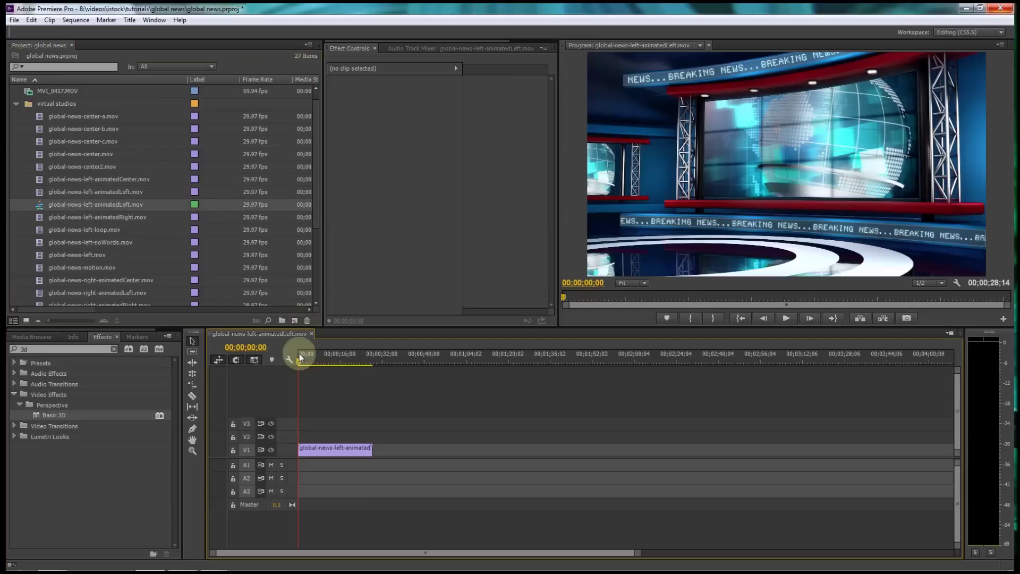
Split the global-news-left-animatedLeft clip at 00;00;03;15, after the hanging screen has dropped in, and scrub through the second part.
{"action": "mouse_move", "coordinate": [328, 360]}
{"action": "left_mouse_down"}
{"action": "mouse_move", "coordinate": [298, 364]}
{"action": "mouse_move", "coordinate": [327, 358]}
{"action": "mouse_move", "coordinate": [297, 355]}
{"action": "mouse_move", "coordinate": [312, 359]}
{"action": "left_mouse_up"}
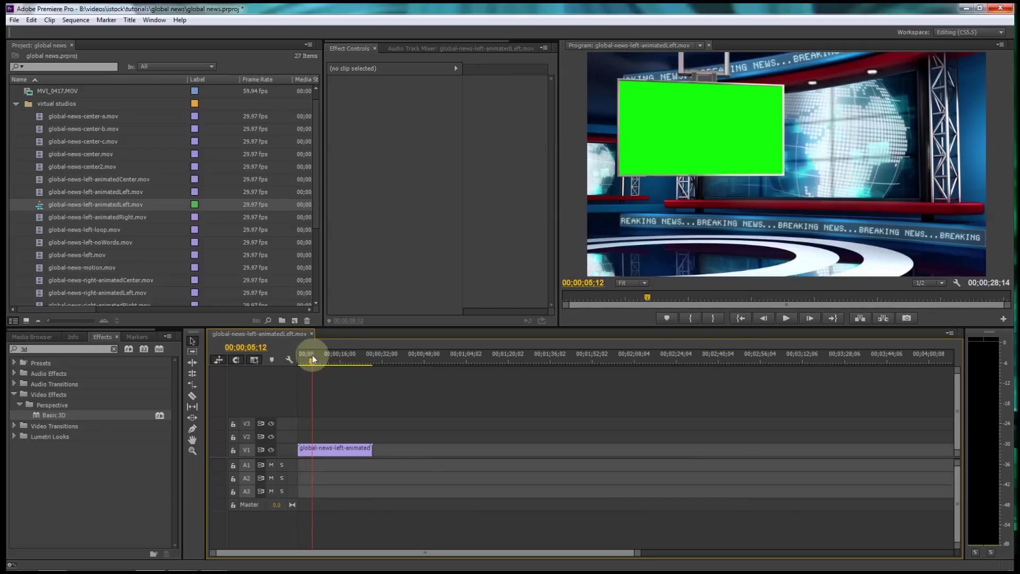
{"action": "left_click_drag", "start_coordinate": [312, 359], "coordinate": [307, 360]}
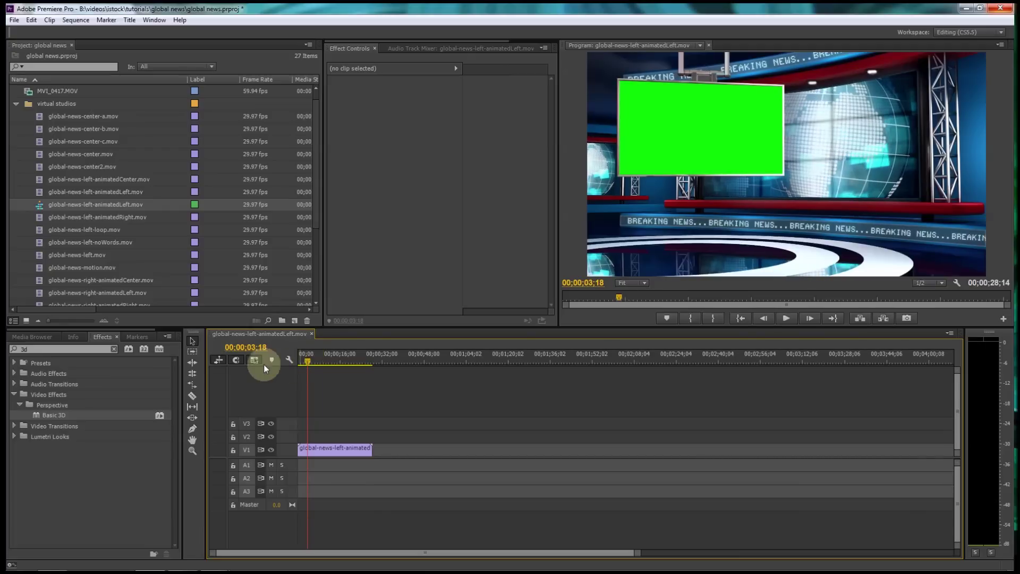
{"action": "left_click", "coordinate": [248, 347]}
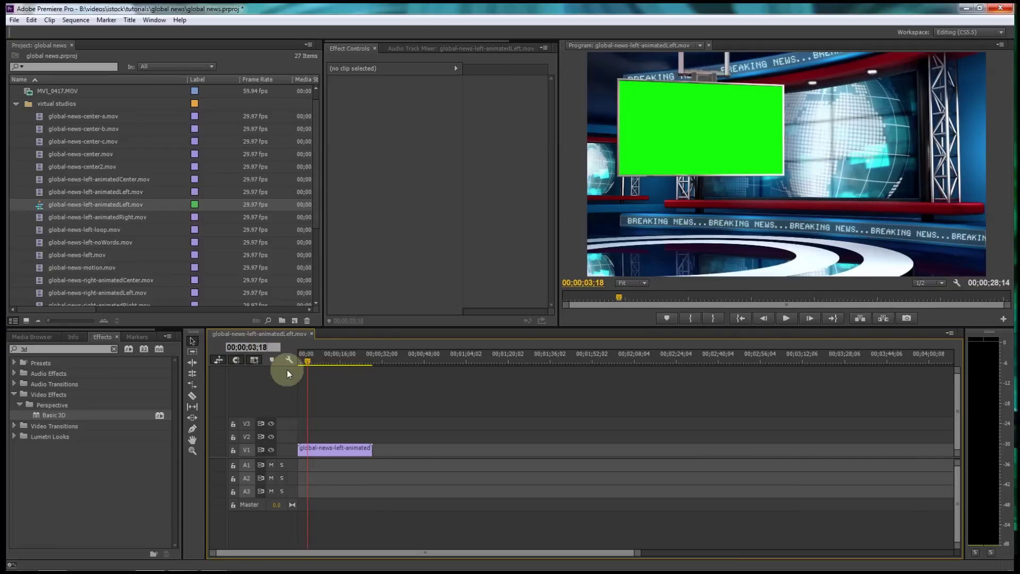
{"action": "type", "text": "5"}
{"action": "key", "text": "Return"}
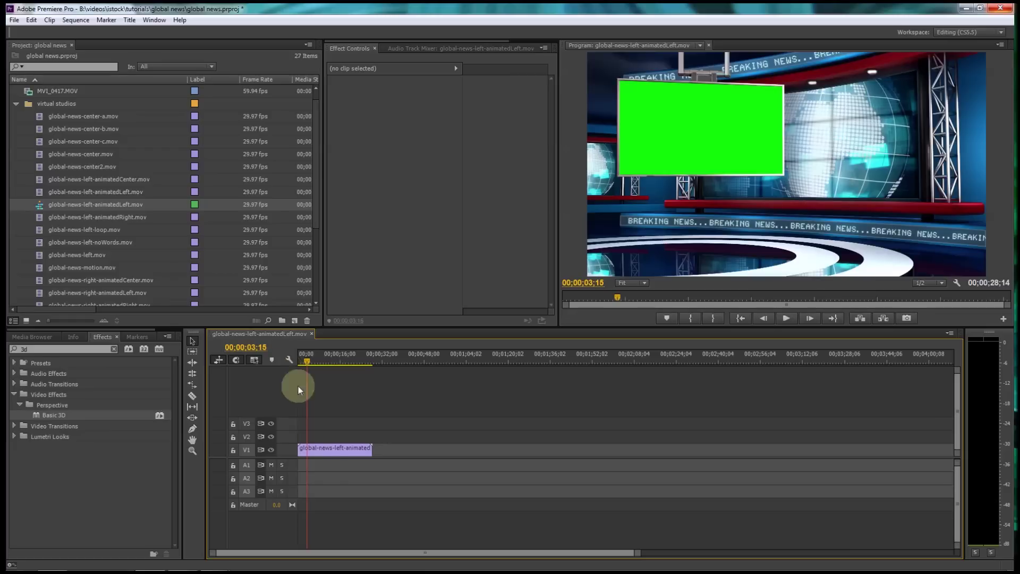
{"action": "left_click", "coordinate": [325, 451]}
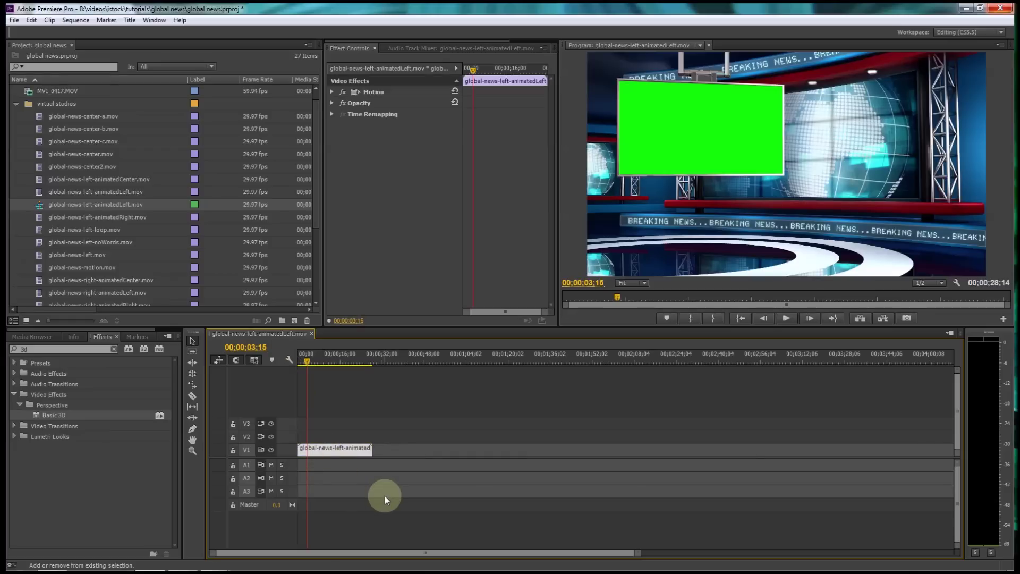
{"action": "key", "text": "ctrl+k"}
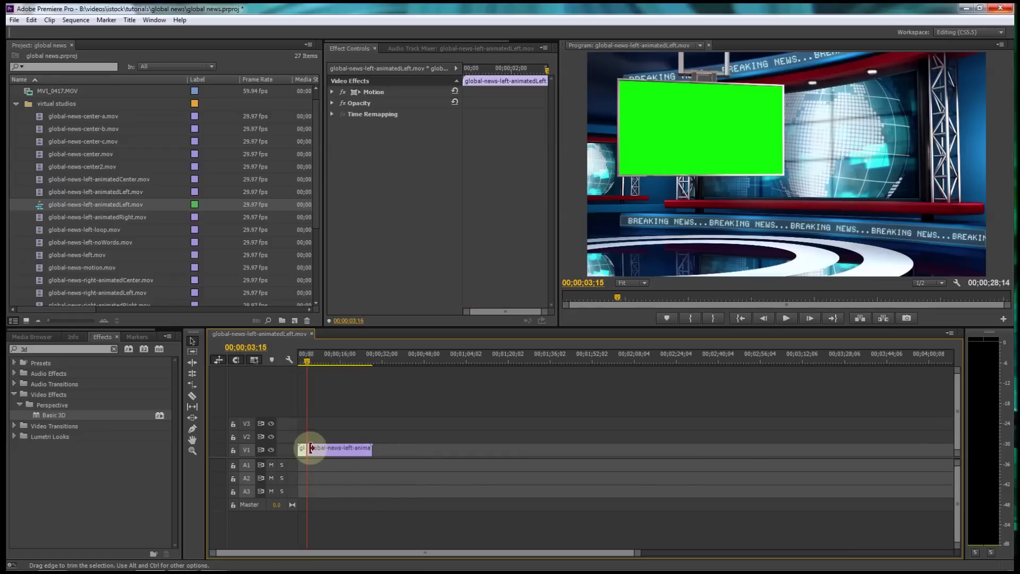
{"action": "left_click_drag", "start_coordinate": [304, 360], "coordinate": [333, 360]}
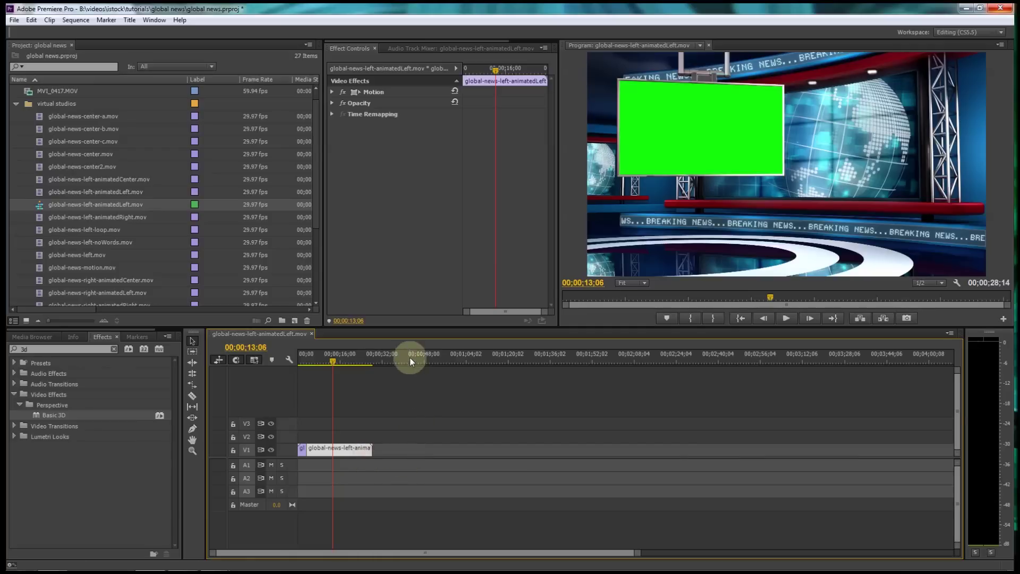
Paste two copies of the second global-news-left-animatedLeft part after it on V1 and close the gaps between the clips.
{"action": "left_click", "coordinate": [410, 360]}
{"action": "key", "text": "ctrl+v"}
{"action": "right_click", "coordinate": [390, 446]}
{"action": "left_click", "coordinate": [431, 453]}
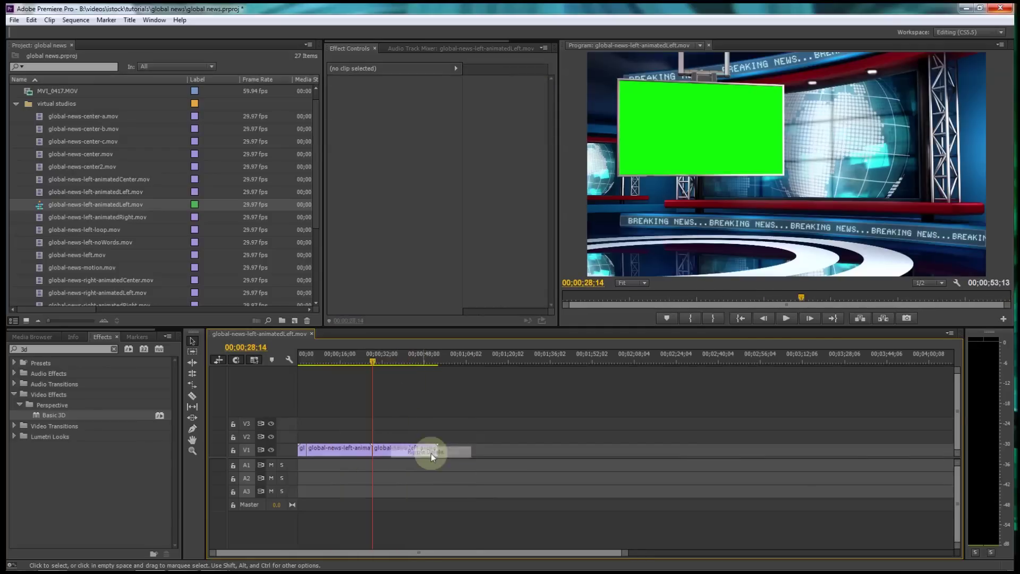
{"action": "left_click", "coordinate": [454, 355]}
{"action": "key", "text": "ctrl+v"}
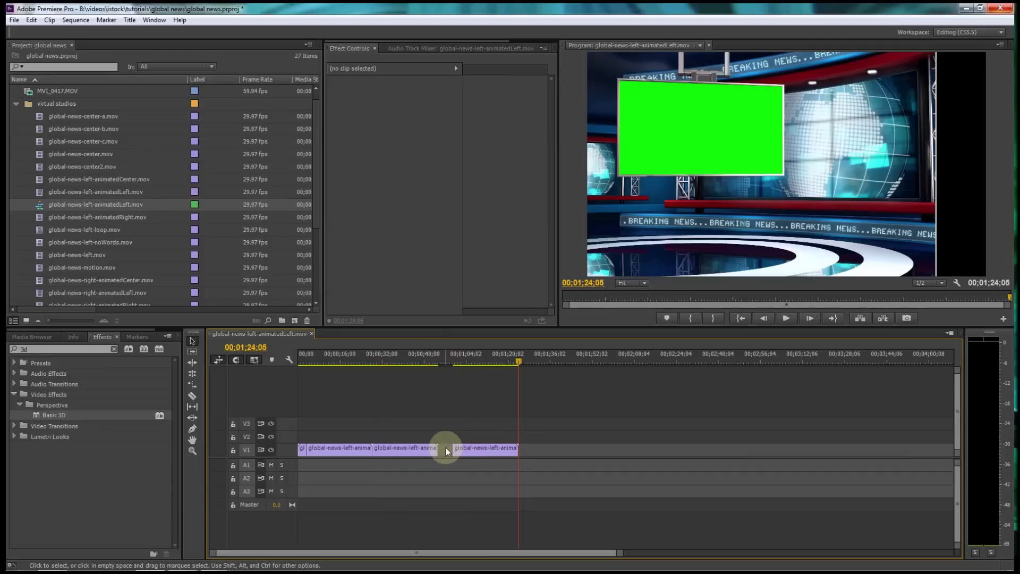
{"action": "left_click", "coordinate": [446, 447]}
{"action": "key", "text": "Delete"}
Play the sequence across the join to the first pasted copy and return to the sequence start.
{"action": "left_click_drag", "start_coordinate": [390, 359], "coordinate": [365, 356]}
{"action": "key", "text": "space"}
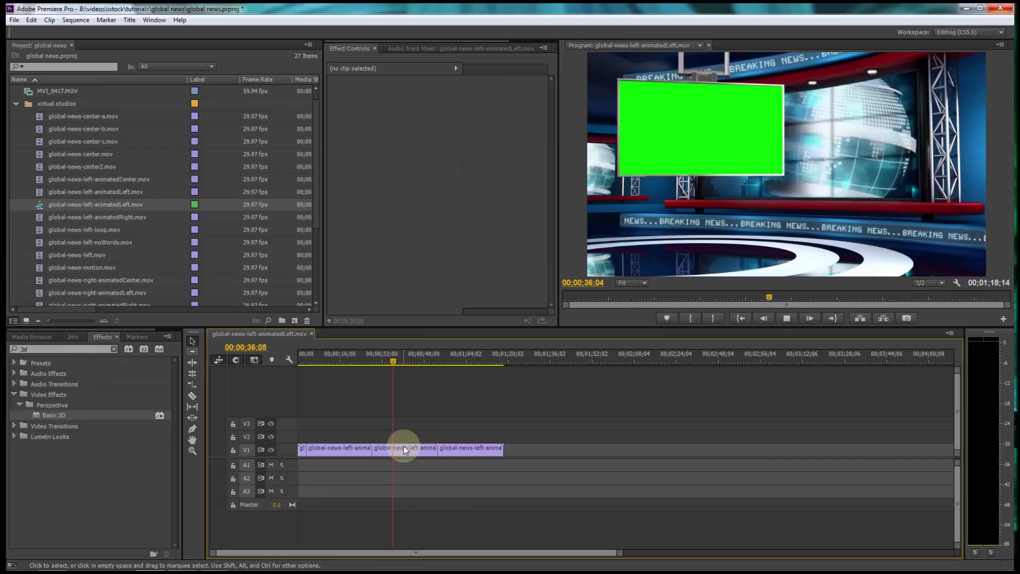
{"action": "left_click_drag", "start_coordinate": [391, 356], "coordinate": [293, 368]}
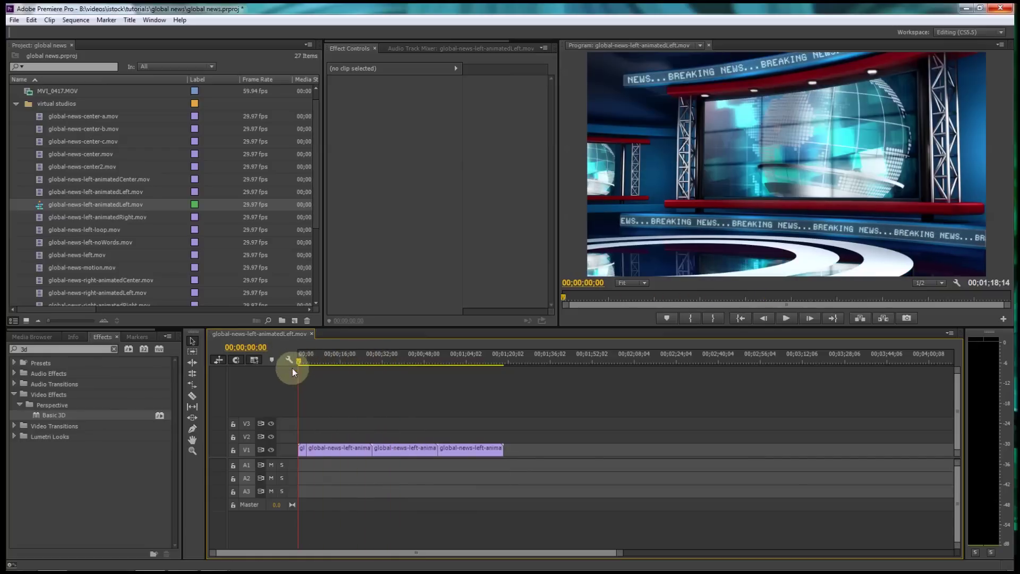
Collapse the virtual studios bin, place the Fotolia presenter clip on V2 at the sequence start, and go to 00;00;08;00.
{"action": "left_click", "coordinate": [16, 104]}
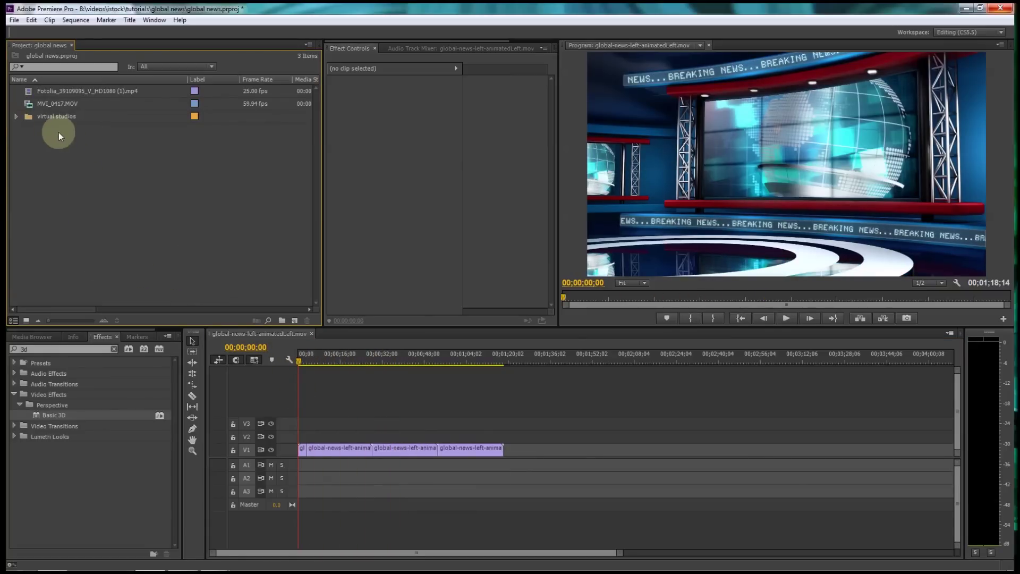
{"action": "left_click", "coordinate": [28, 103]}
{"action": "left_click", "coordinate": [30, 91]}
{"action": "left_click_drag", "start_coordinate": [29, 95], "coordinate": [302, 445]}
{"action": "left_click", "coordinate": [318, 359]}
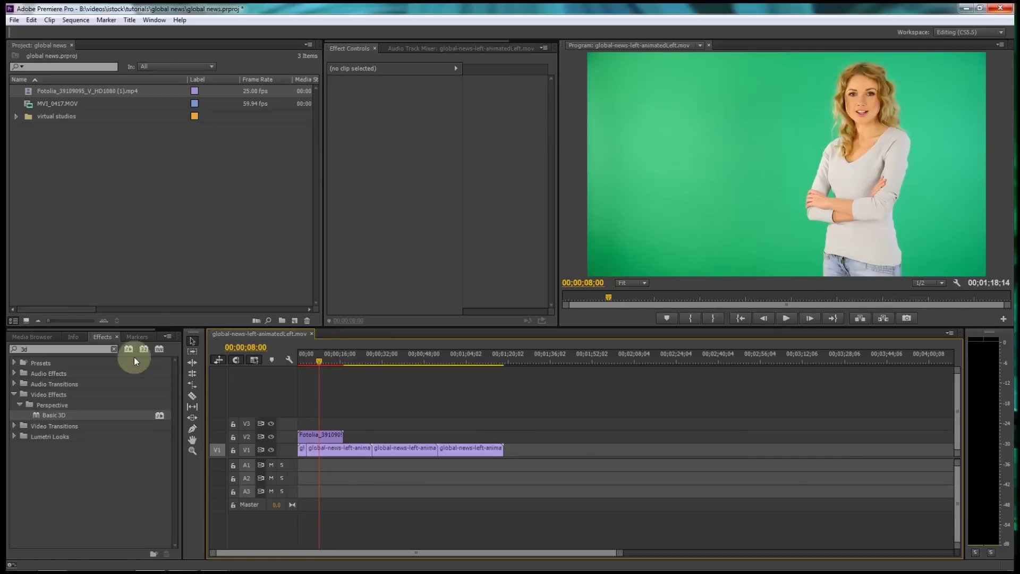
Search the effects for "key" and apply Ultra Key to the presenter clip, sampling the green backdrop as Key Color.
{"action": "left_click", "coordinate": [113, 348]}
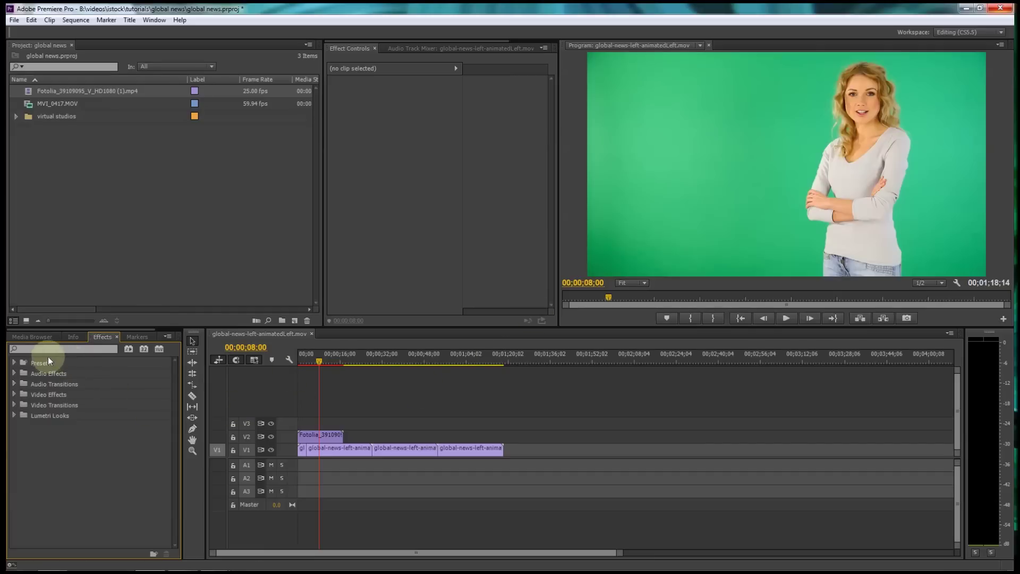
{"action": "left_click", "coordinate": [33, 349]}
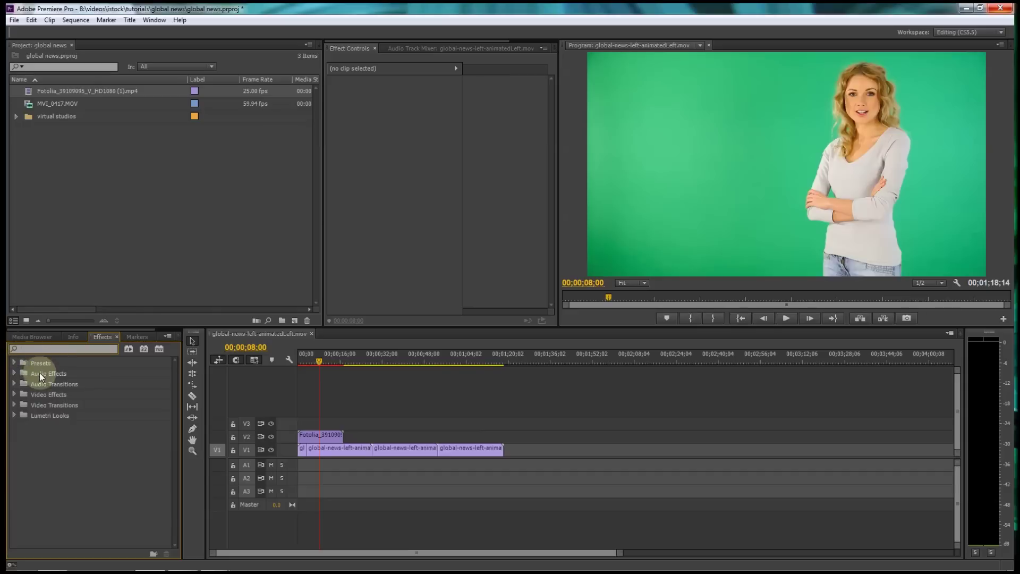
{"action": "type", "text": "key"}
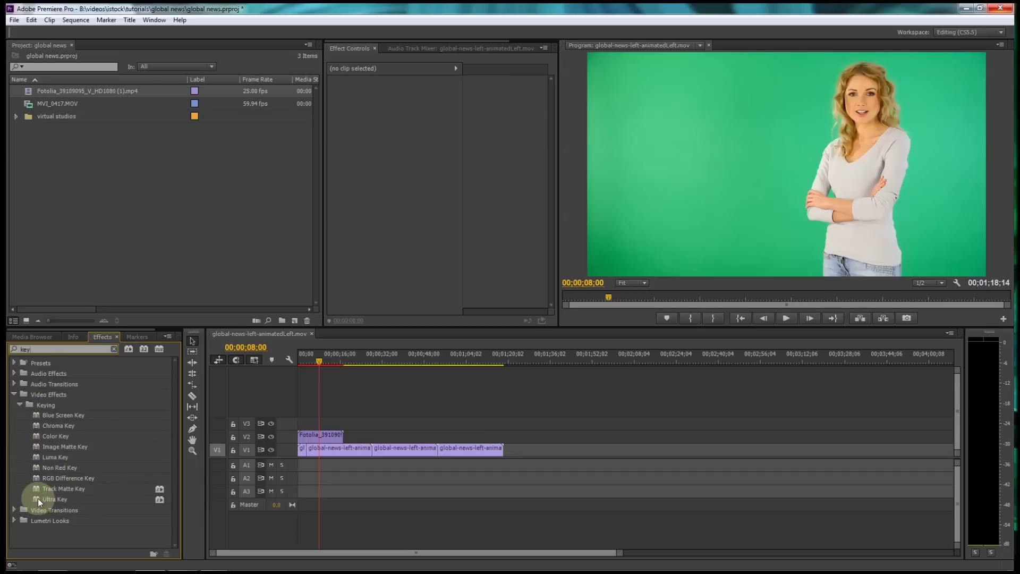
{"action": "left_click_drag", "start_coordinate": [37, 498], "coordinate": [328, 436]}
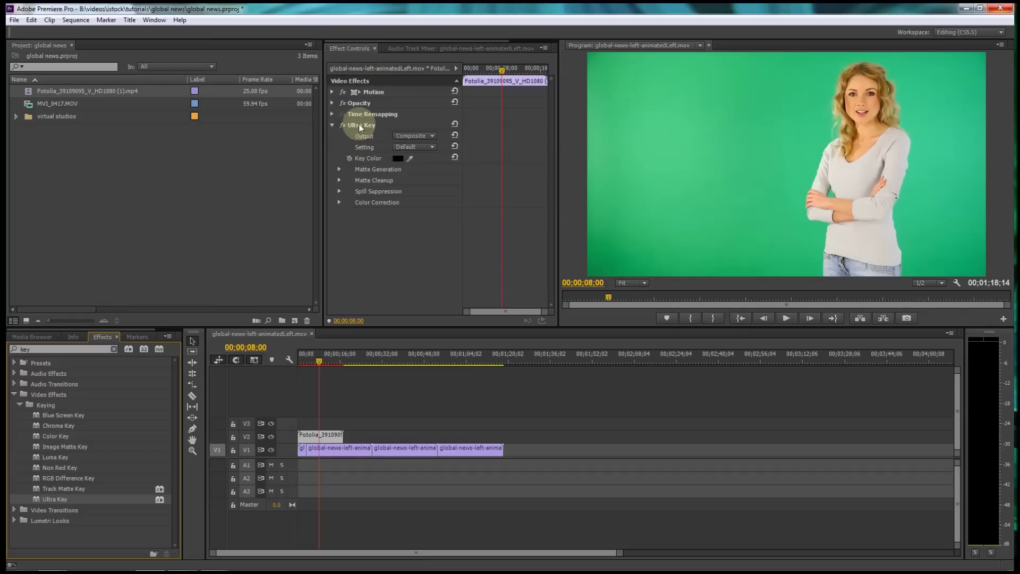
{"action": "left_click", "coordinate": [410, 159]}
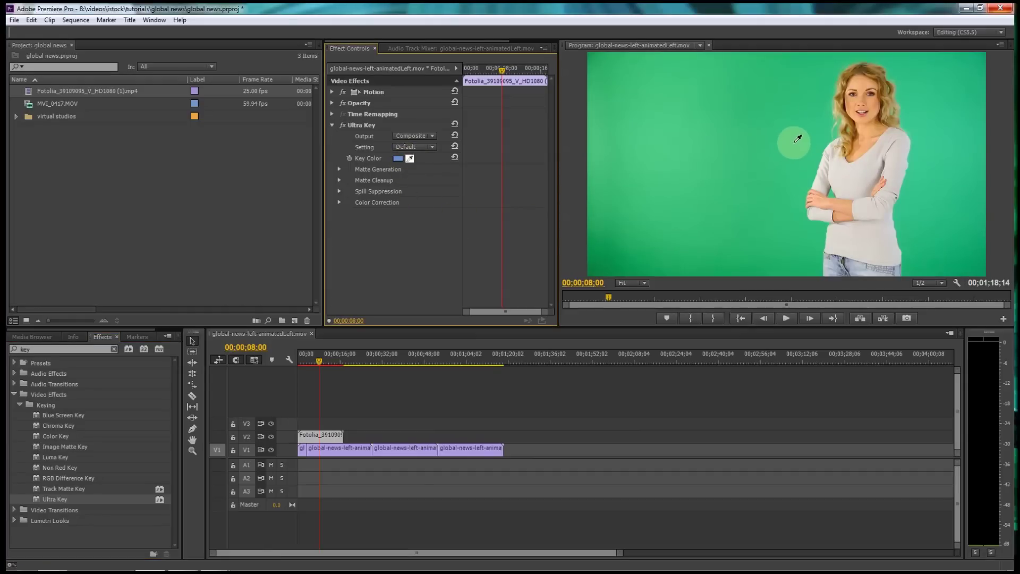
{"action": "left_click", "coordinate": [726, 230]}
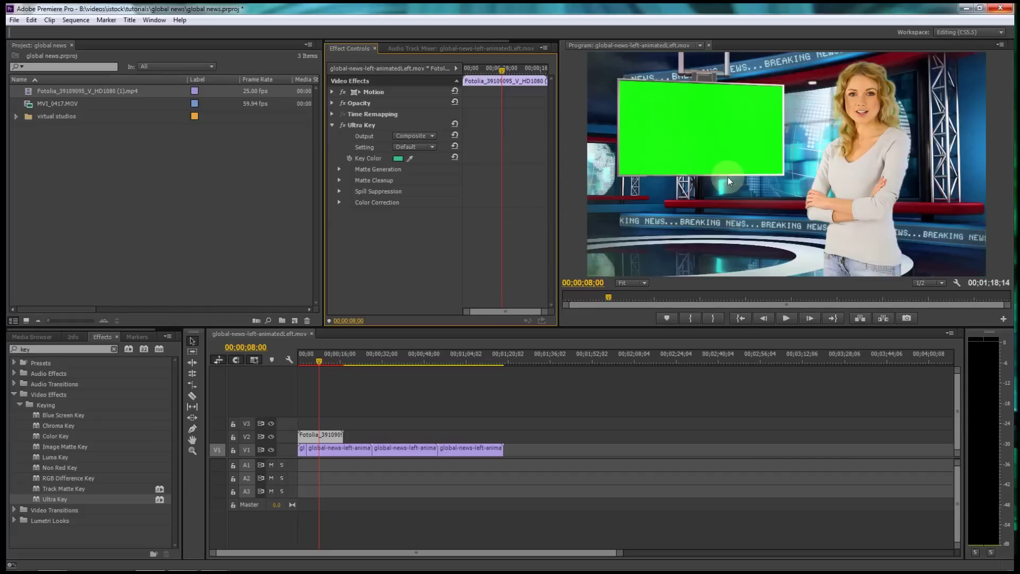
{"action": "left_click", "coordinate": [868, 49]}
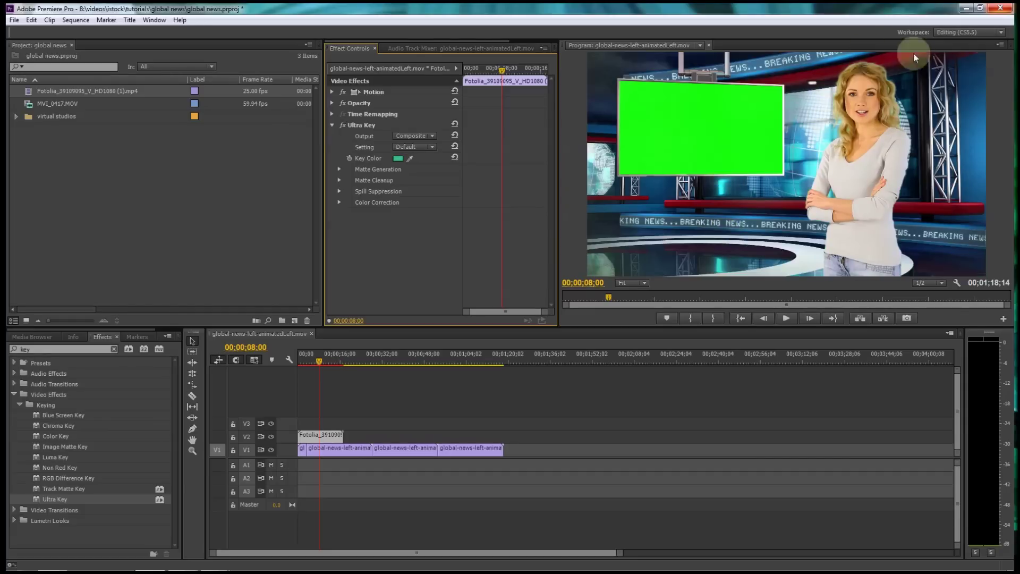
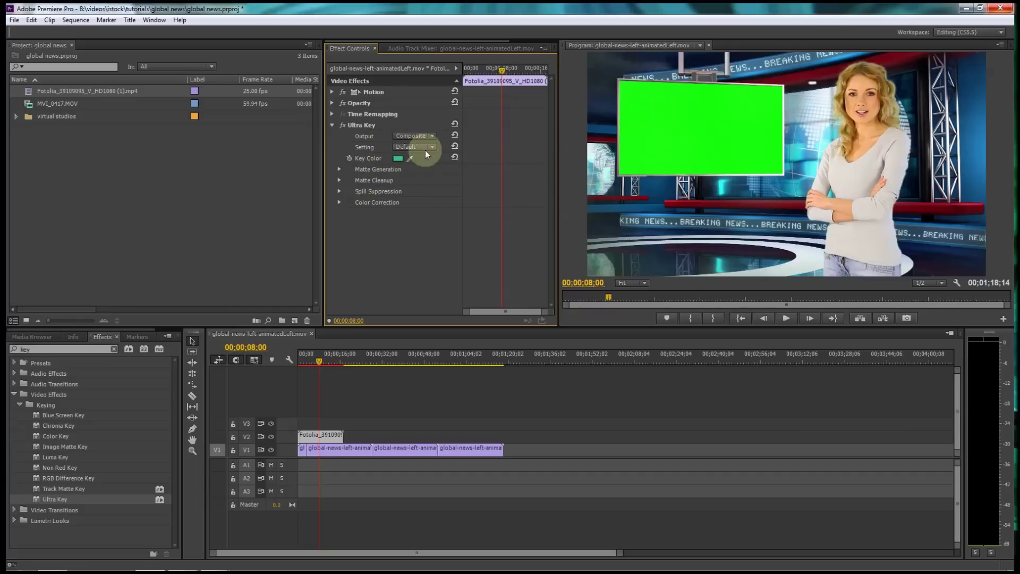
Set the presenter clip's Ultra Key Setting to Aggressive.
{"action": "left_click", "coordinate": [414, 147]}
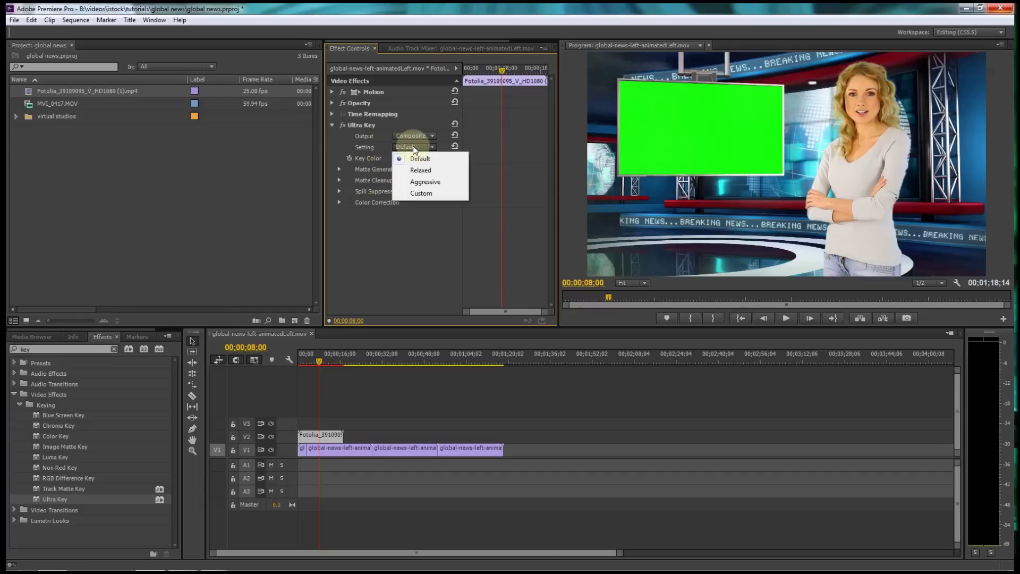
{"action": "left_click", "coordinate": [434, 184]}
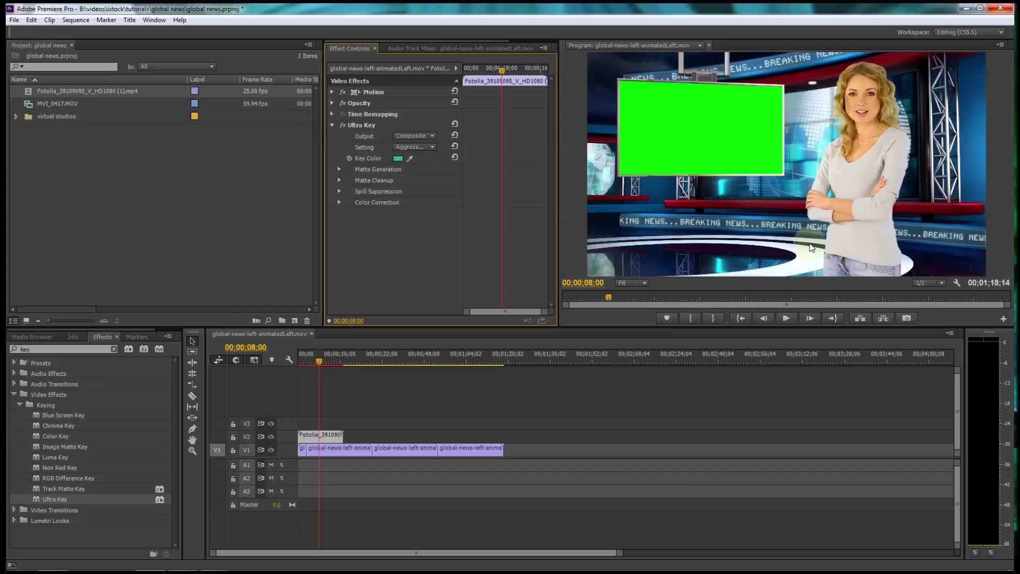
{"action": "left_click", "coordinate": [548, 132]}
{"action": "left_click", "coordinate": [623, 214]}
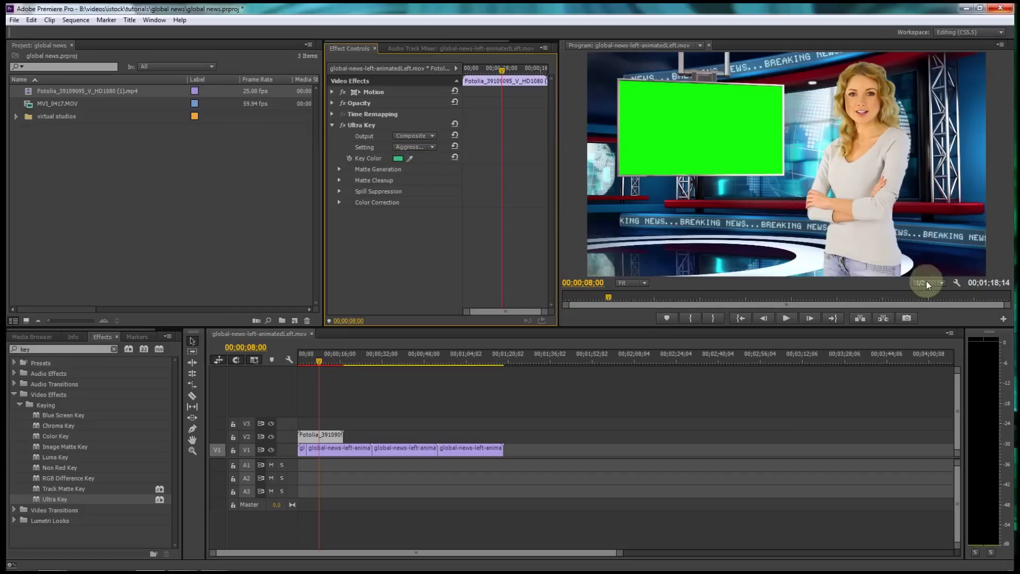
Play the keyed composite from the start and position the playhead at 00;00;04;24, where the presenter gestures toward the hanging screen.
{"action": "left_click_drag", "start_coordinate": [313, 361], "coordinate": [299, 360]}
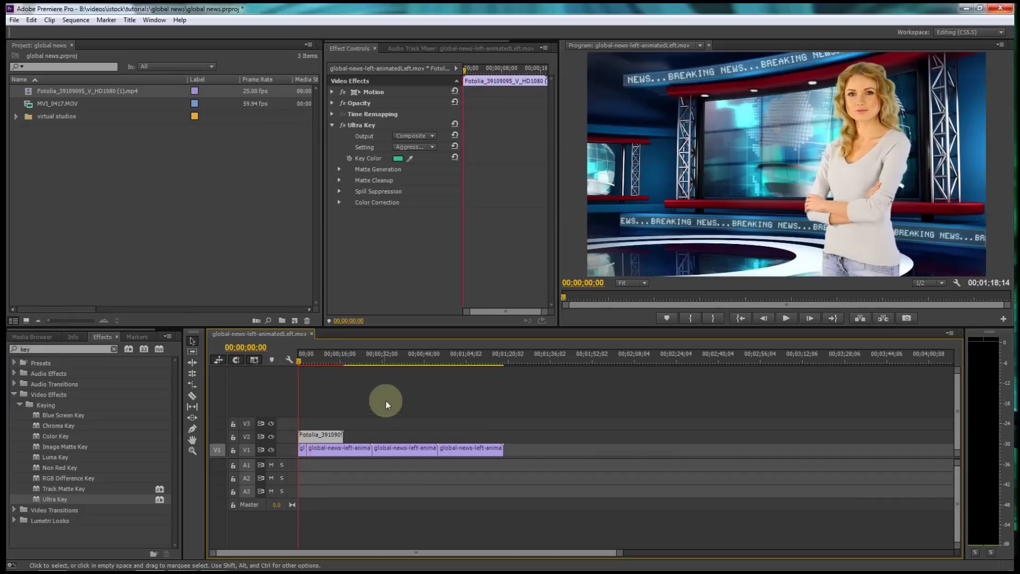
{"action": "key", "text": "space"}
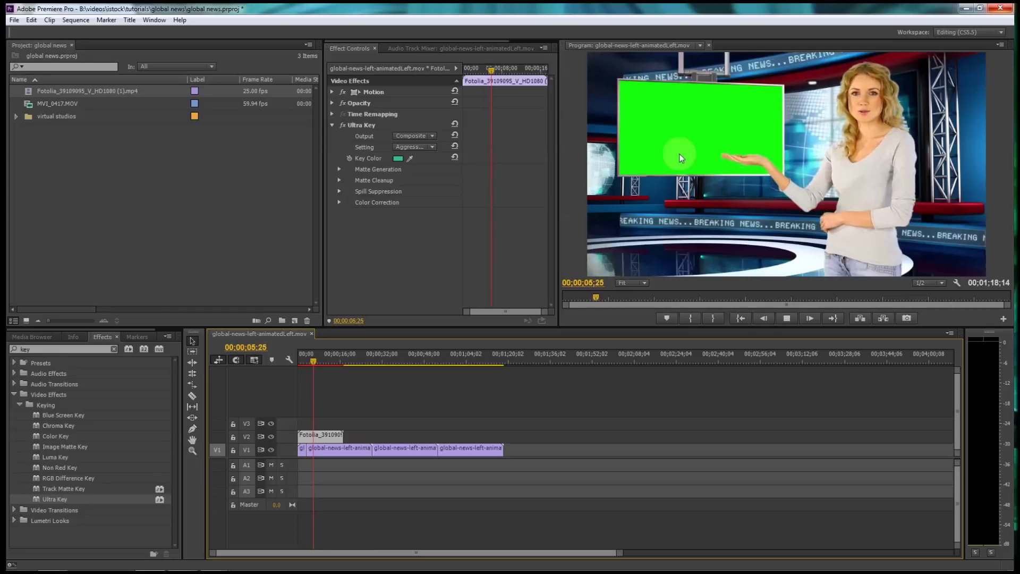
{"action": "key", "text": "space"}
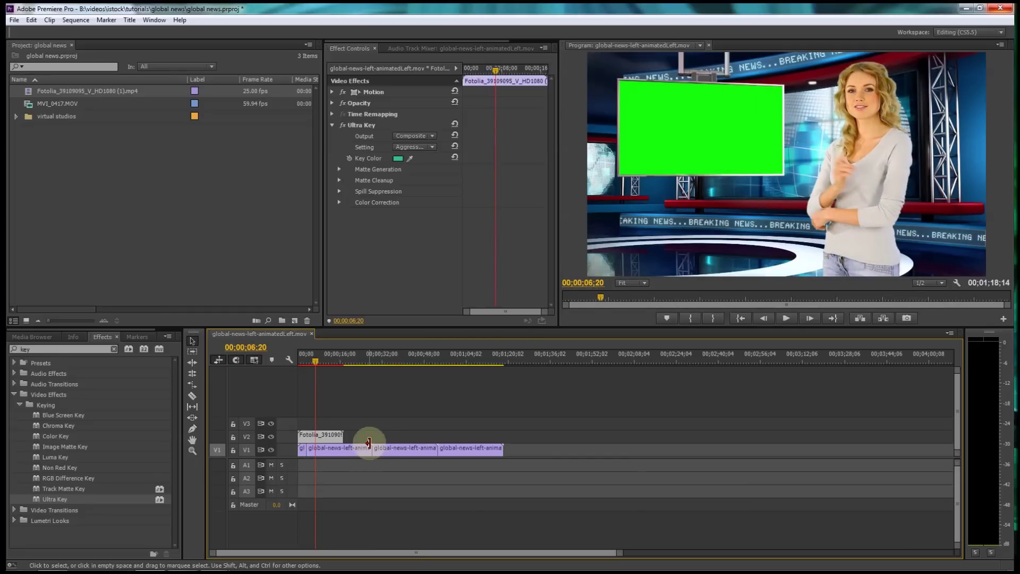
{"action": "left_click", "coordinate": [314, 362]}
{"action": "mouse_move", "coordinate": [314, 362]}
{"action": "left_mouse_down"}
{"action": "mouse_move", "coordinate": [298, 359]}
{"action": "mouse_move", "coordinate": [313, 362]}
{"action": "left_mouse_up"}
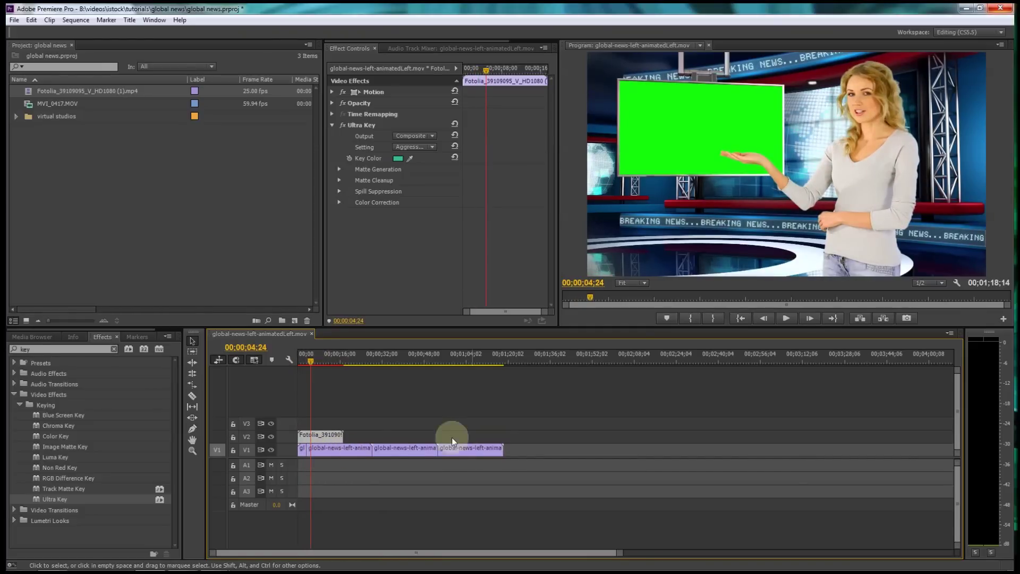
Delete the three later studio clips on V1 and extend the remaining first clip to 00;00;28;14.
{"action": "left_click_drag", "start_coordinate": [526, 449], "coordinate": [350, 470]}
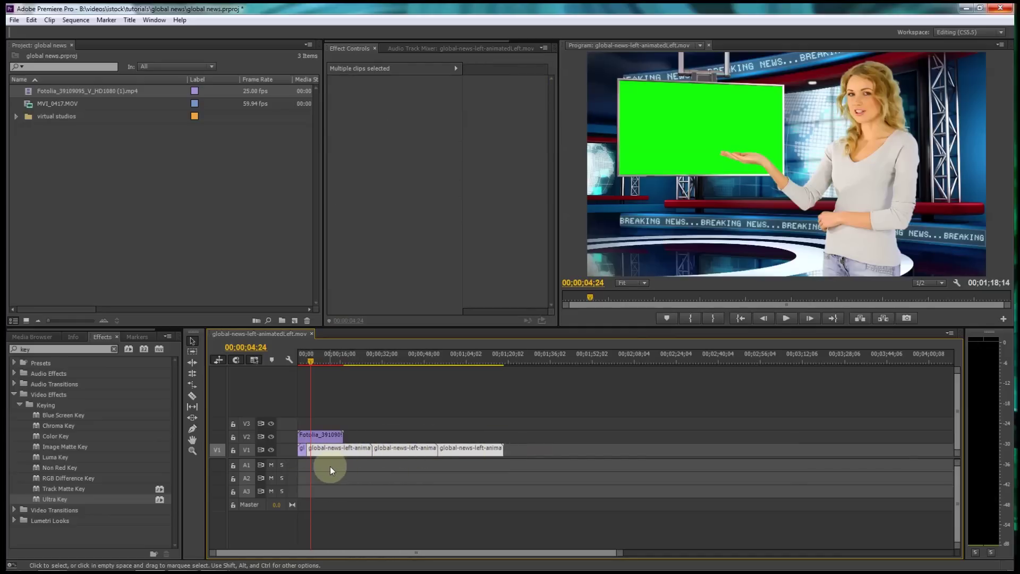
{"action": "key", "text": "Delete"}
{"action": "left_click", "coordinate": [303, 449]}
{"action": "left_click_drag", "start_coordinate": [303, 449], "coordinate": [420, 447]}
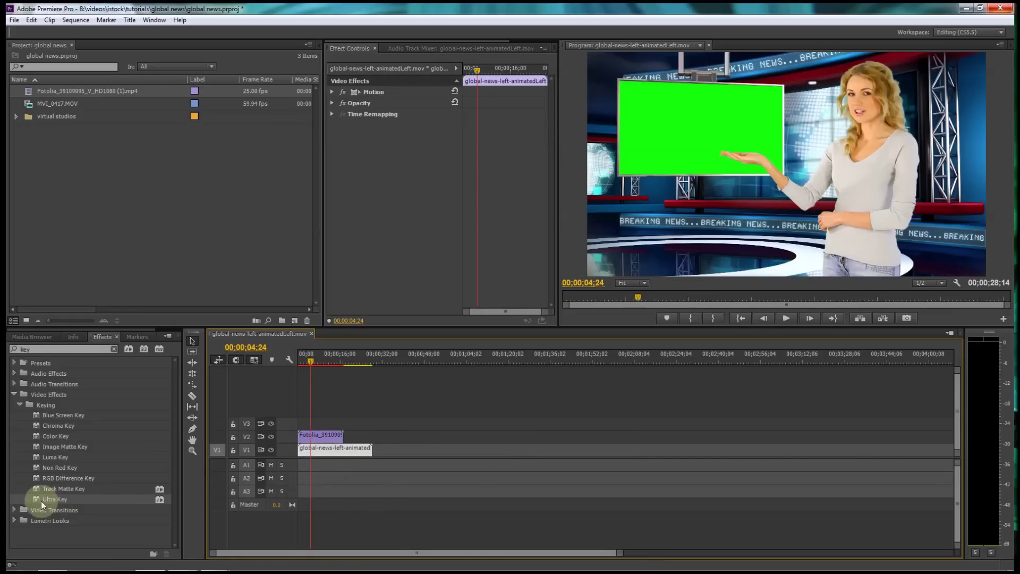
Apply Ultra Key to the studio clip on V1 and sample the hanging screen's green as Key Color.
{"action": "left_click_drag", "start_coordinate": [38, 499], "coordinate": [322, 452]}
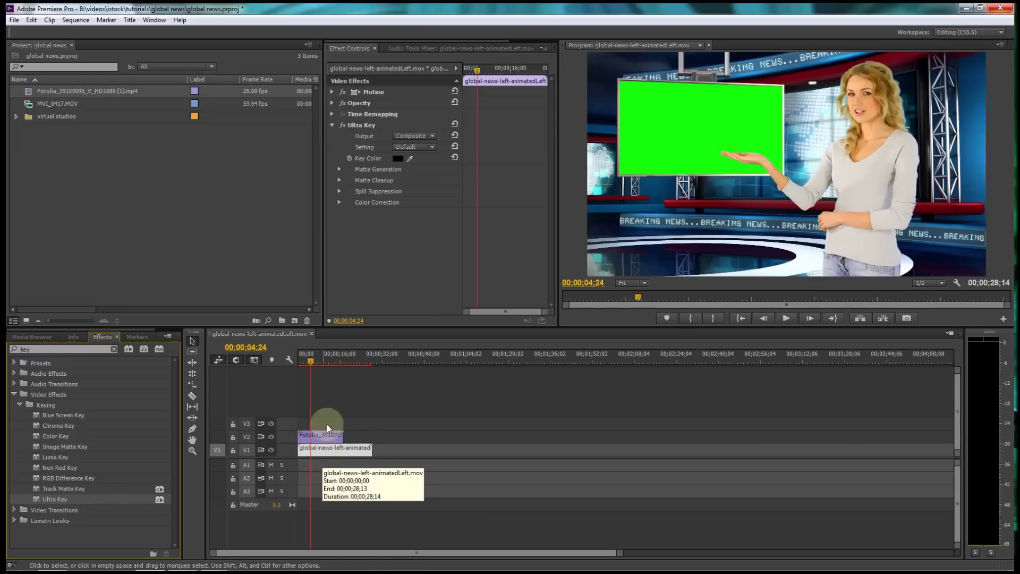
{"action": "left_click_drag", "start_coordinate": [410, 158], "coordinate": [702, 197]}
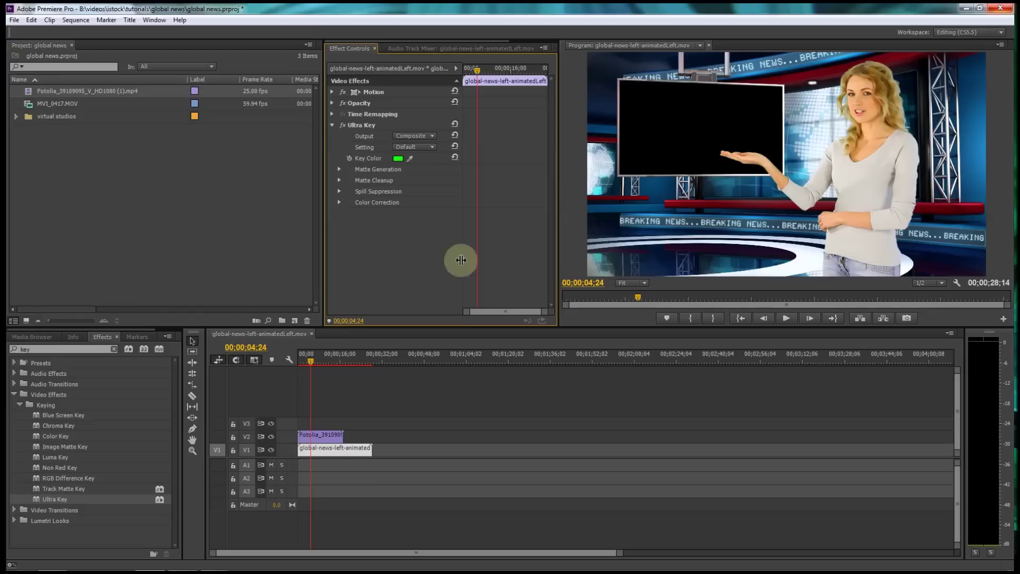
Move the presenter and studio clips up to V3 and V2 and place MVI_0417.MOV on V1 at the sequence start.
{"action": "left_click_drag", "start_coordinate": [330, 422], "coordinate": [319, 444]}
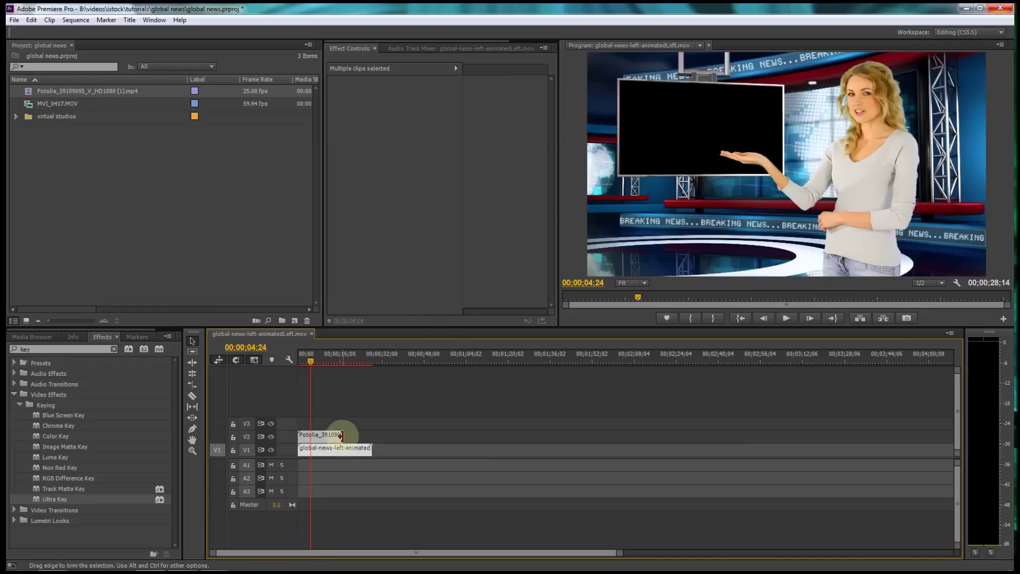
{"action": "left_click_drag", "start_coordinate": [324, 432], "coordinate": [324, 420]}
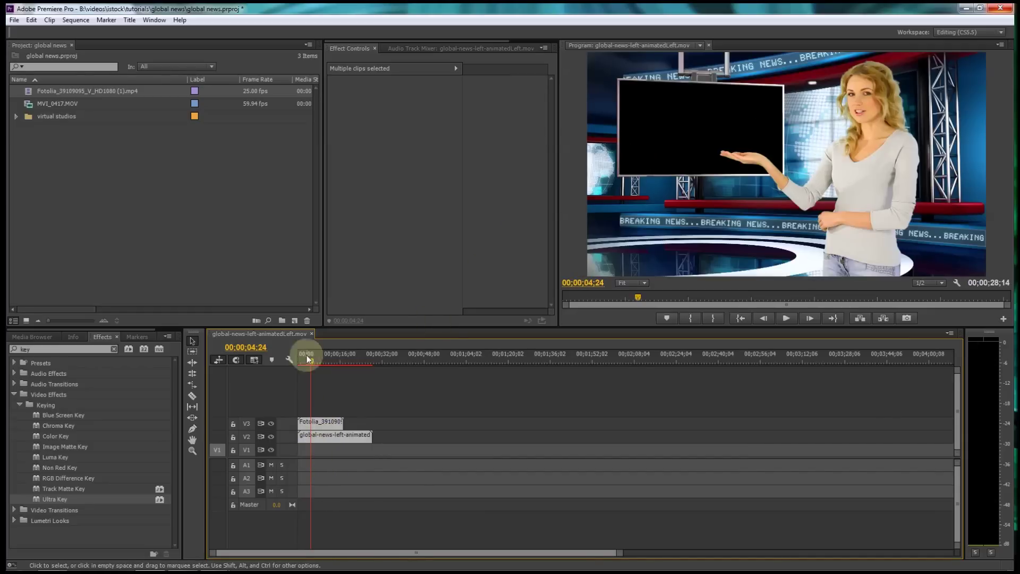
{"action": "left_click_drag", "start_coordinate": [307, 359], "coordinate": [289, 365]}
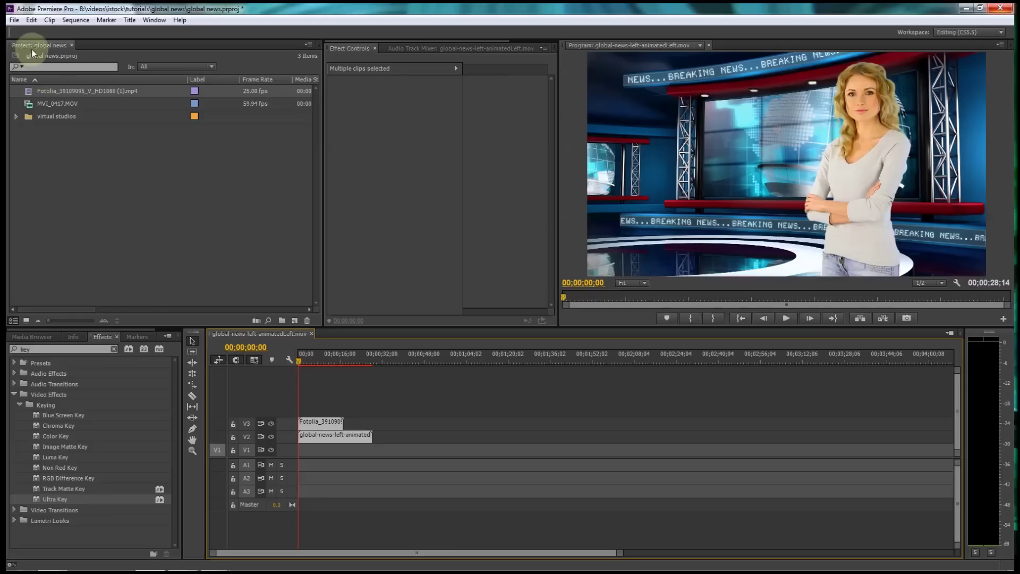
{"action": "left_click_drag", "start_coordinate": [30, 103], "coordinate": [300, 456]}
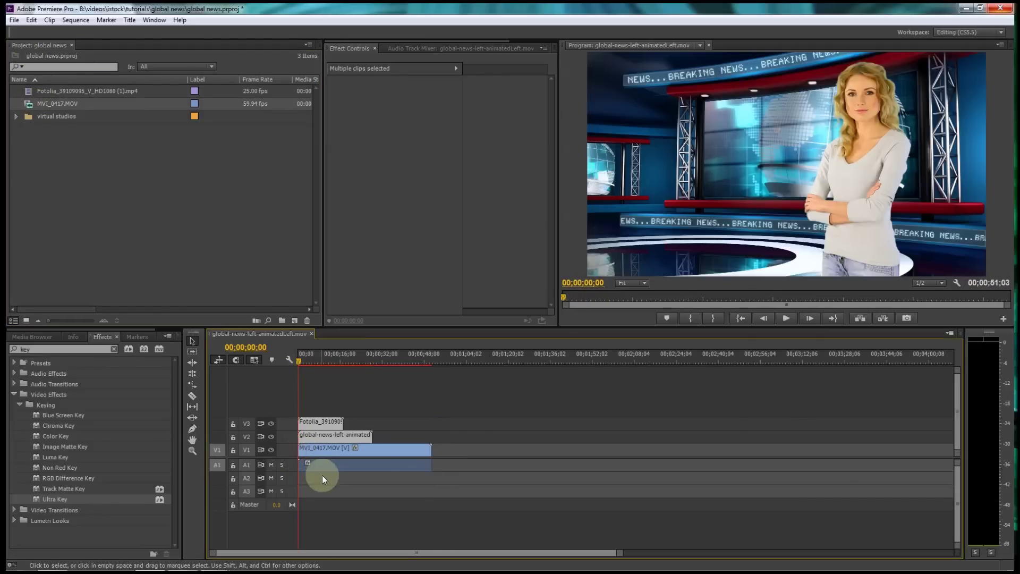
Unlink the MVI_0417.MOV clip, delete its audio, and move the playhead to 00;00;11;00.
{"action": "left_click", "coordinate": [335, 468]}
{"action": "right_click", "coordinate": [356, 465]}
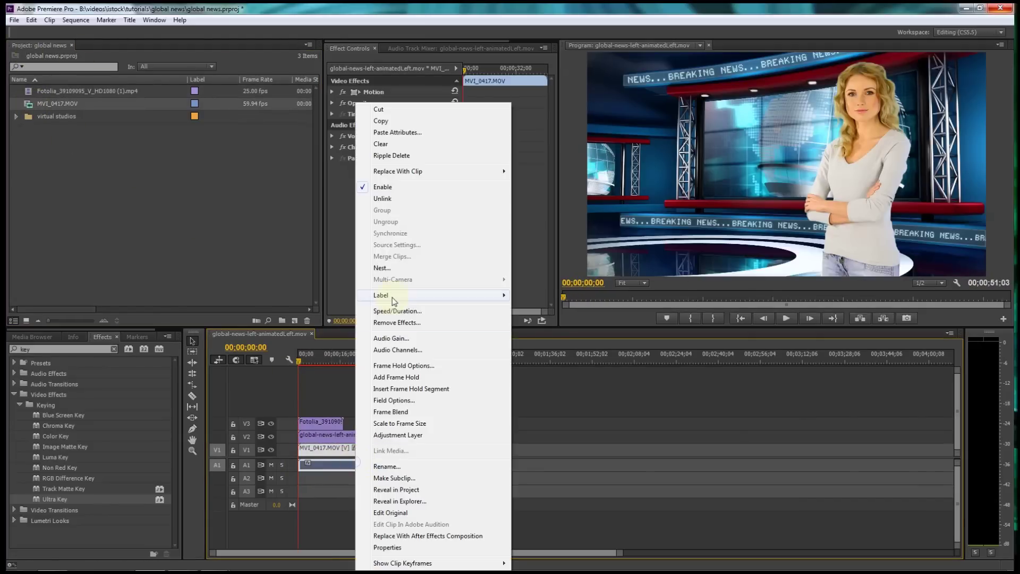
{"action": "left_click", "coordinate": [383, 198]}
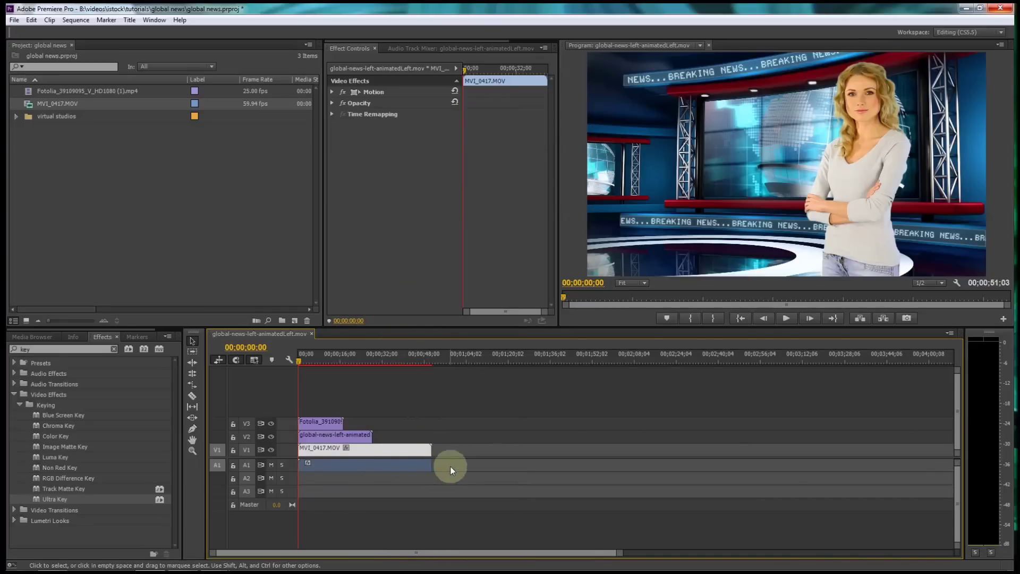
{"action": "left_click", "coordinate": [416, 463]}
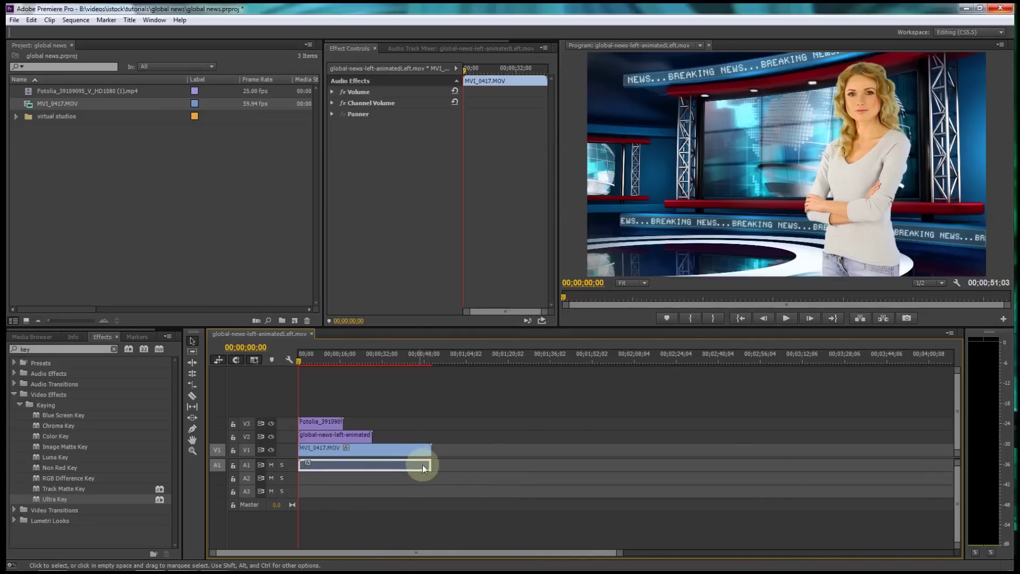
{"action": "left_click", "coordinate": [445, 464]}
{"action": "left_click", "coordinate": [422, 465]}
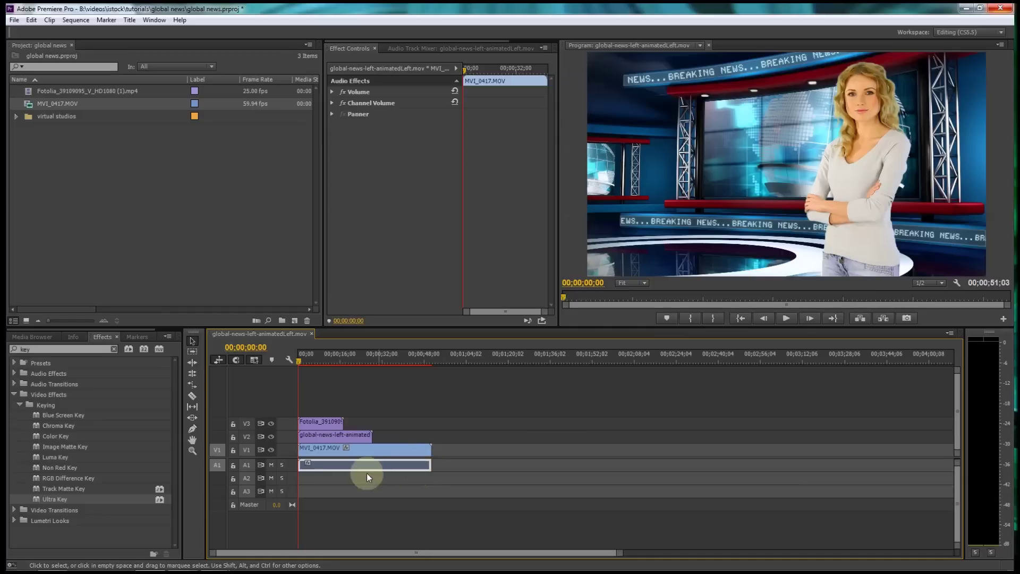
{"action": "key", "text": "Delete"}
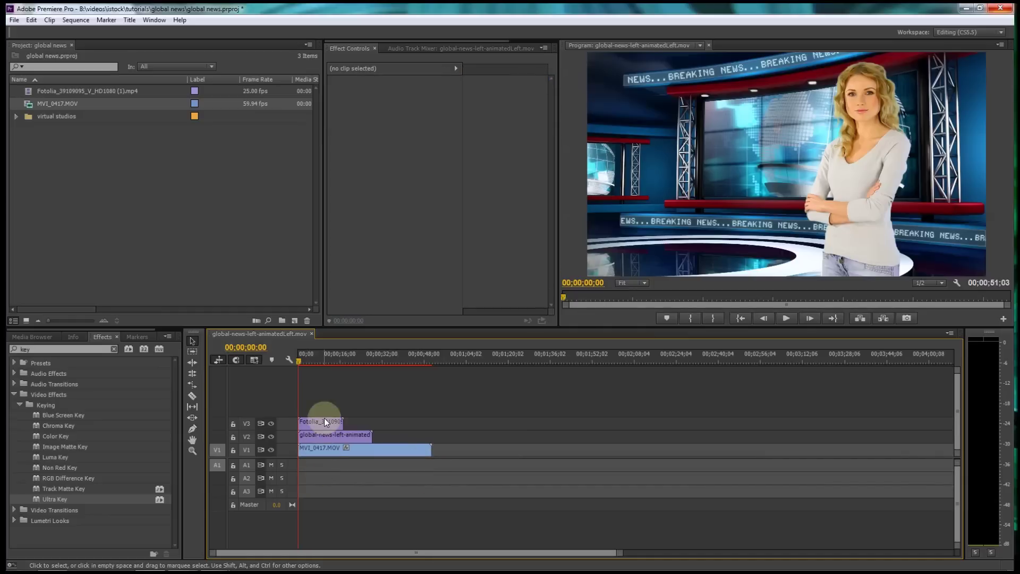
{"action": "mouse_move", "coordinate": [320, 356]}
{"action": "left_mouse_down"}
{"action": "mouse_move", "coordinate": [311, 356]}
{"action": "mouse_move", "coordinate": [327, 359]}
{"action": "left_mouse_up"}
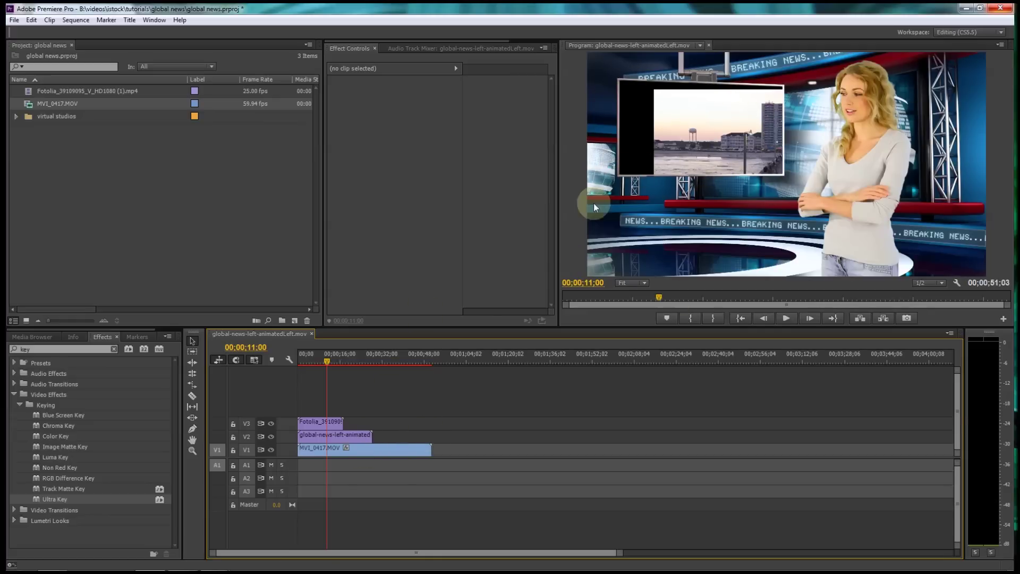
Position the MVI_0417.MOV clip on V1 at 529, 362 and reduce its Scale to 53, using the frame at 00;00;05;00 for reference.
{"action": "left_click", "coordinate": [362, 453]}
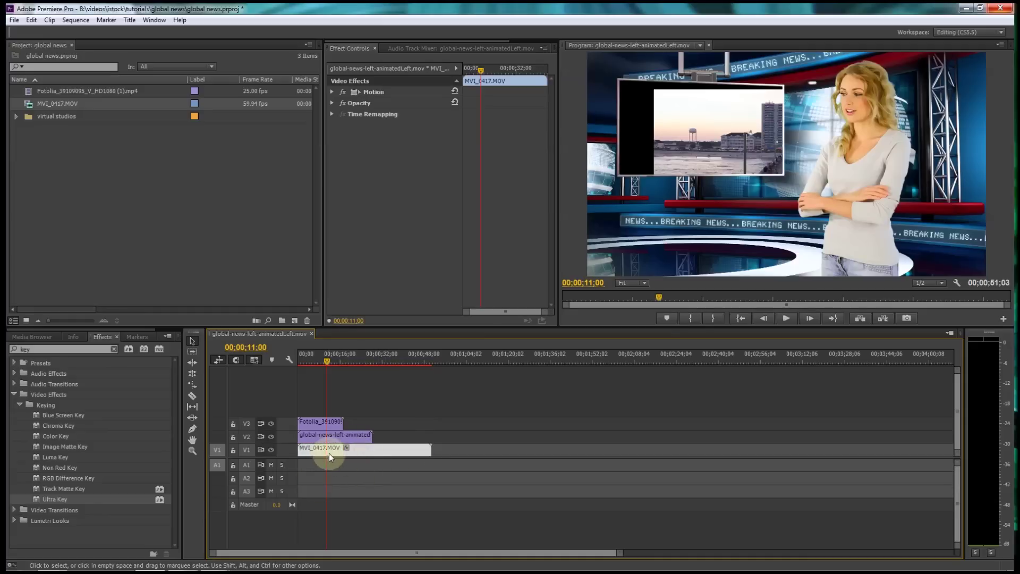
{"action": "left_click", "coordinate": [332, 92]}
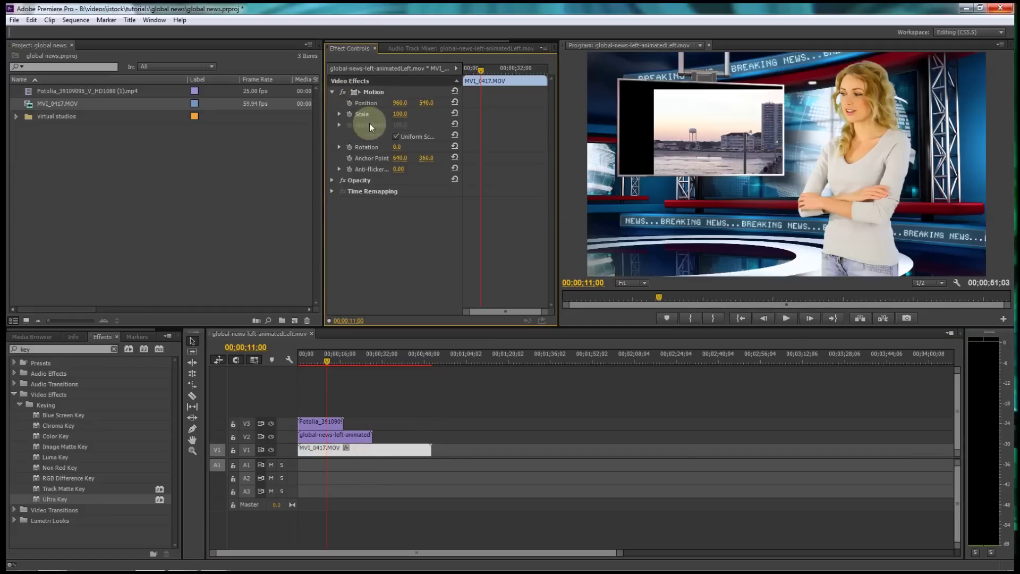
{"action": "left_click_drag", "start_coordinate": [404, 114], "coordinate": [175, 142]}
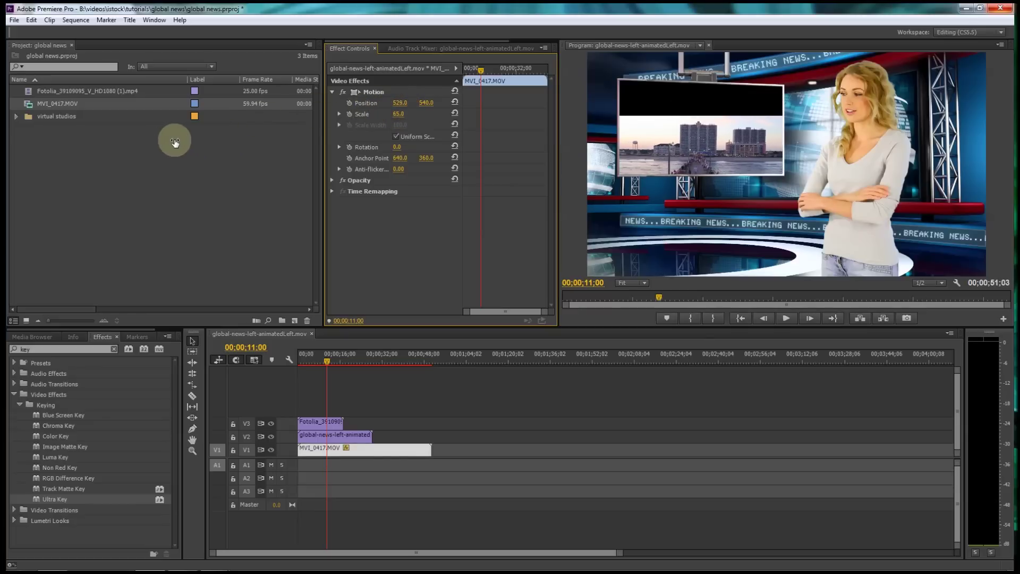
{"action": "left_click_drag", "start_coordinate": [422, 104], "coordinate": [319, 88]}
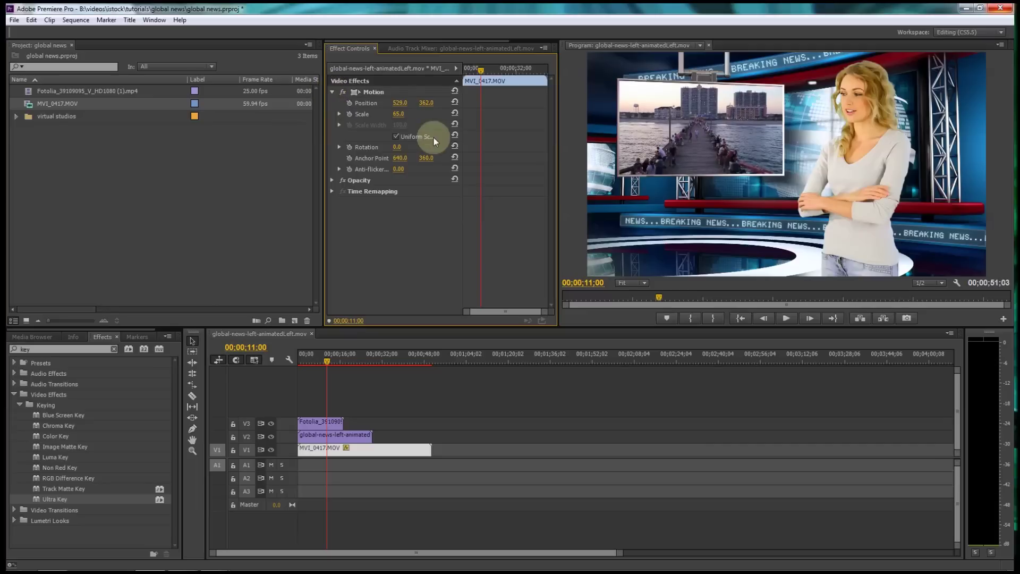
{"action": "mouse_move", "coordinate": [325, 363]}
{"action": "left_mouse_down"}
{"action": "mouse_move", "coordinate": [305, 366]}
{"action": "mouse_move", "coordinate": [337, 366]}
{"action": "mouse_move", "coordinate": [302, 365]}
{"action": "mouse_move", "coordinate": [312, 365]}
{"action": "left_mouse_up"}
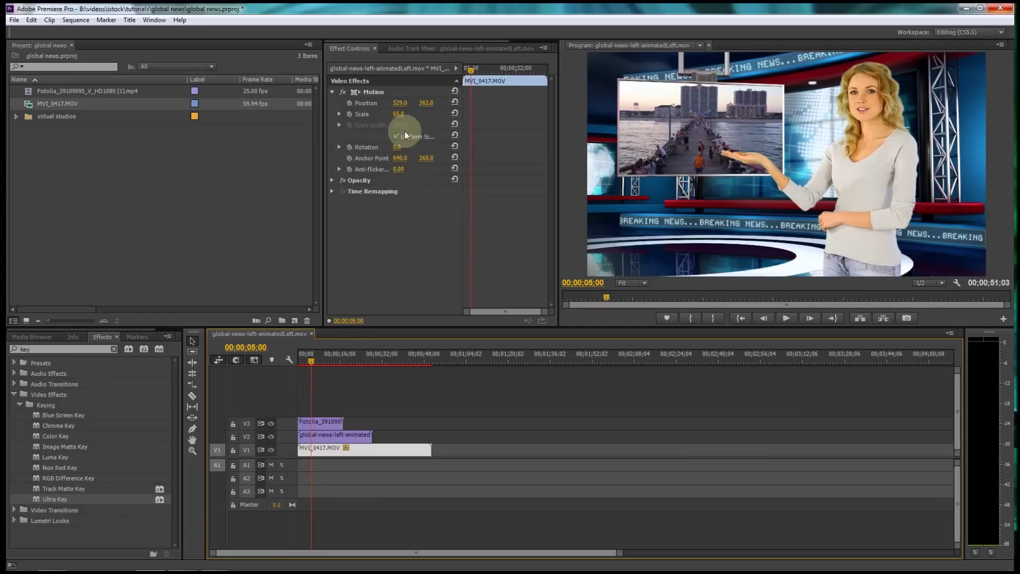
{"action": "mouse_move", "coordinate": [398, 116]}
{"action": "left_mouse_down"}
{"action": "mouse_move", "coordinate": [392, 109]}
{"action": "mouse_move", "coordinate": [406, 110]}
{"action": "left_mouse_up"}
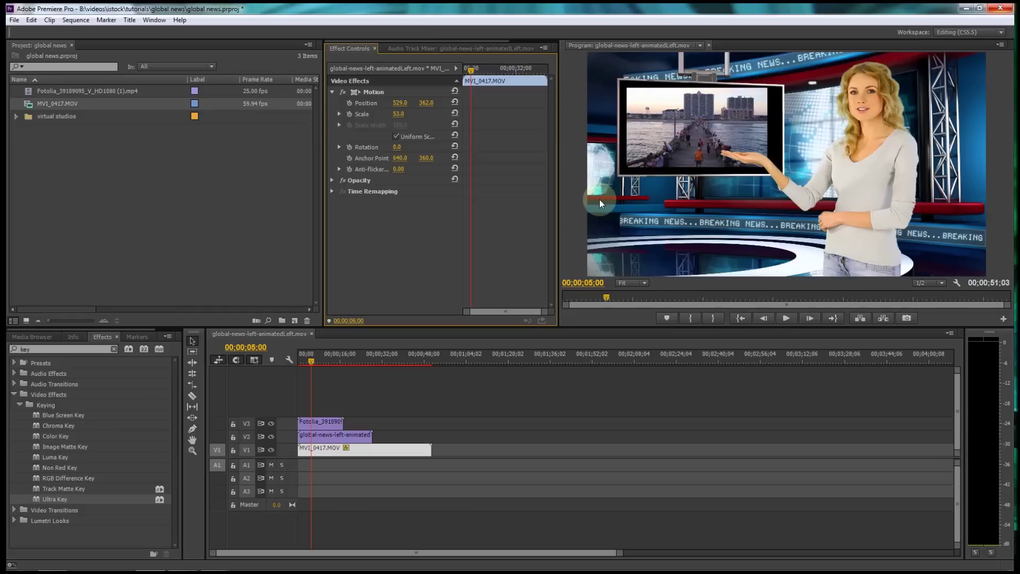
Find the Basic 3D effect, apply it to the MVI_0417.MOV clip on V1, and set Swivel to -8°.
{"action": "double_click", "coordinate": [24, 349]}
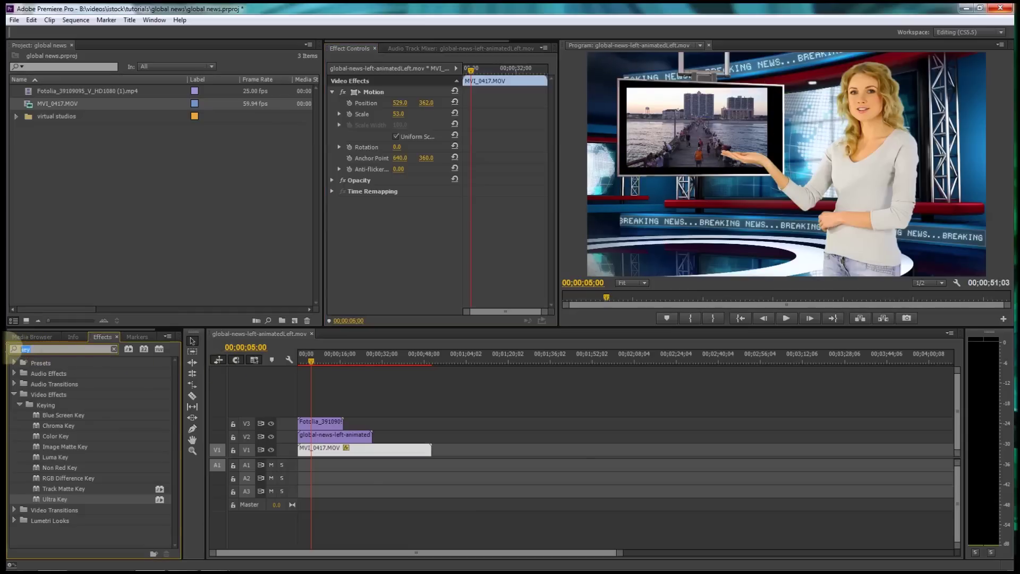
{"action": "type", "text": "3d"}
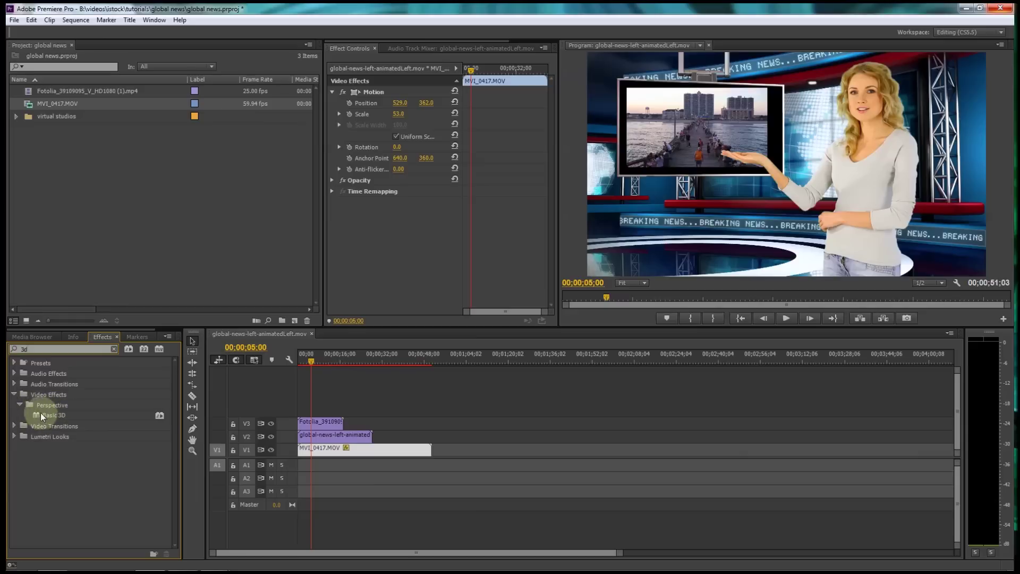
{"action": "left_click_drag", "start_coordinate": [37, 414], "coordinate": [371, 452]}
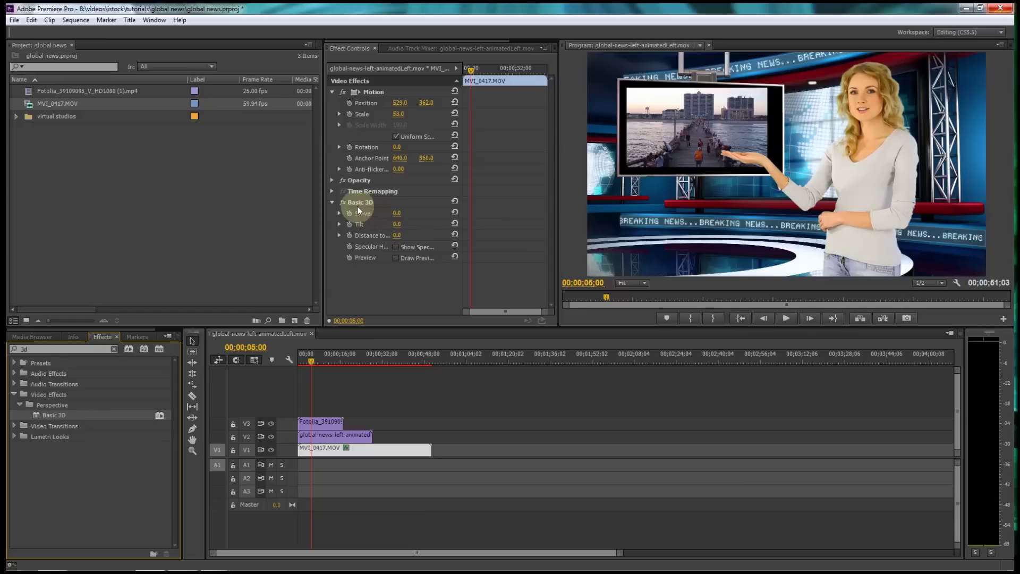
{"action": "left_click", "coordinate": [398, 213]}
{"action": "left_click_drag", "start_coordinate": [398, 213], "coordinate": [416, 174]}
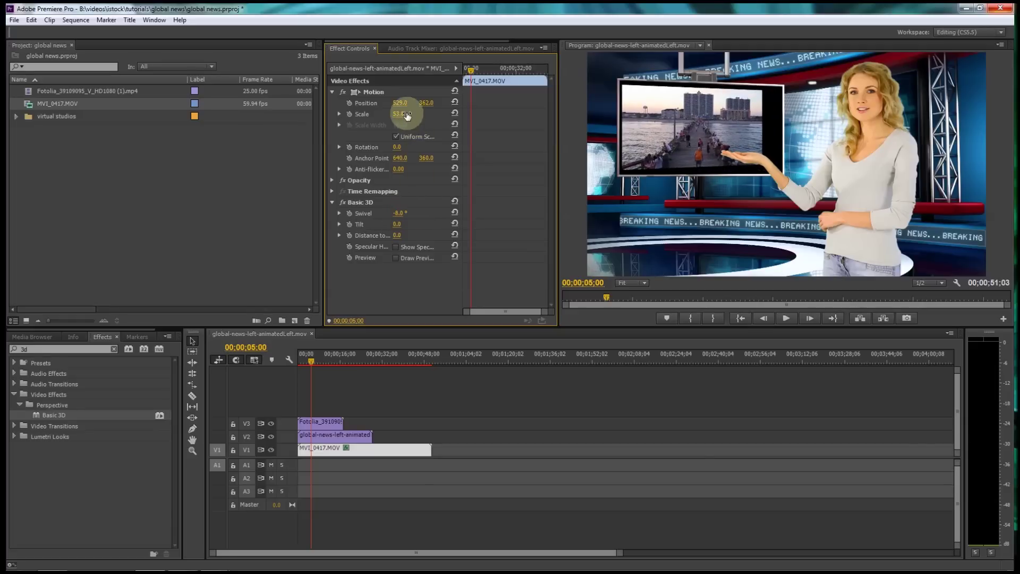
Set the MVI_0417.MOV clip's horizontal position to 578 and its Scale to 64 so the footage fills the hanging screen.
{"action": "mouse_move", "coordinate": [406, 101]}
{"action": "left_mouse_down"}
{"action": "mouse_move", "coordinate": [431, 109]}
{"action": "mouse_move", "coordinate": [405, 101]}
{"action": "mouse_move", "coordinate": [400, 120]}
{"action": "left_mouse_up"}
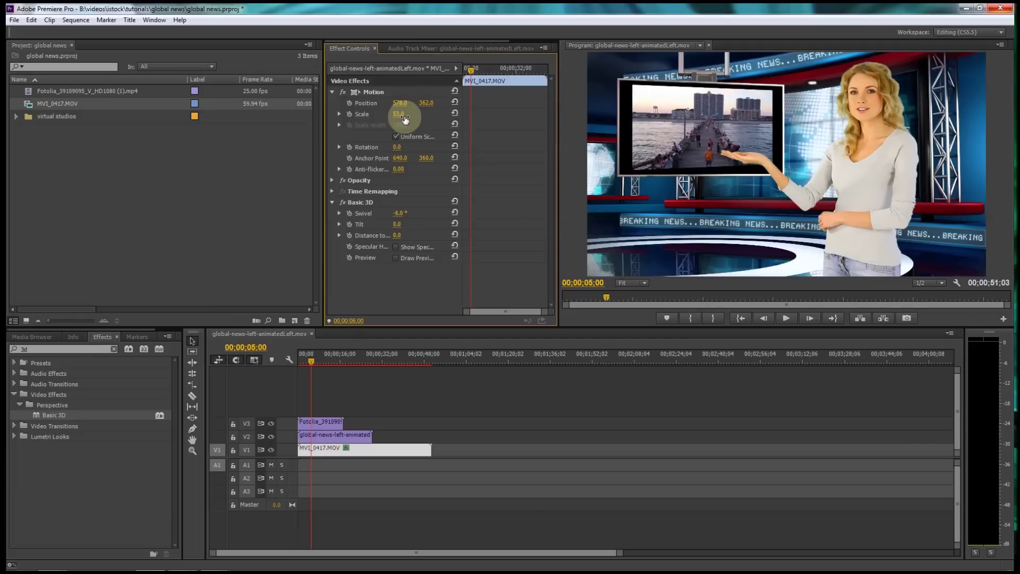
{"action": "left_click_drag", "start_coordinate": [405, 119], "coordinate": [409, 119]}
{"action": "left_click_drag", "start_coordinate": [410, 121], "coordinate": [412, 120]}
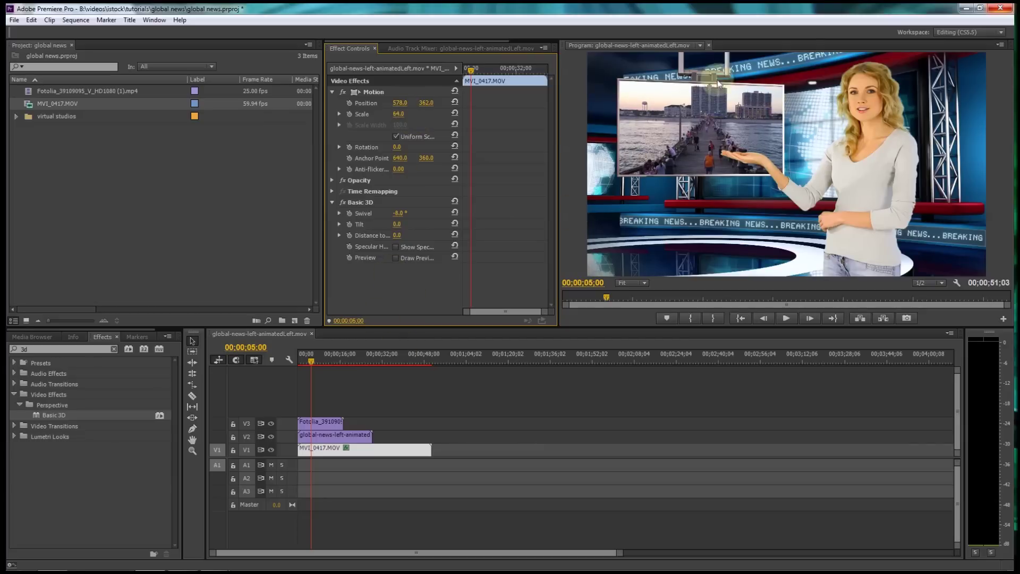
Play the composite from the sequence start to check how the footage sits in the hanging screen.
{"action": "left_click_drag", "start_coordinate": [320, 356], "coordinate": [296, 356]}
{"action": "key", "text": "space"}
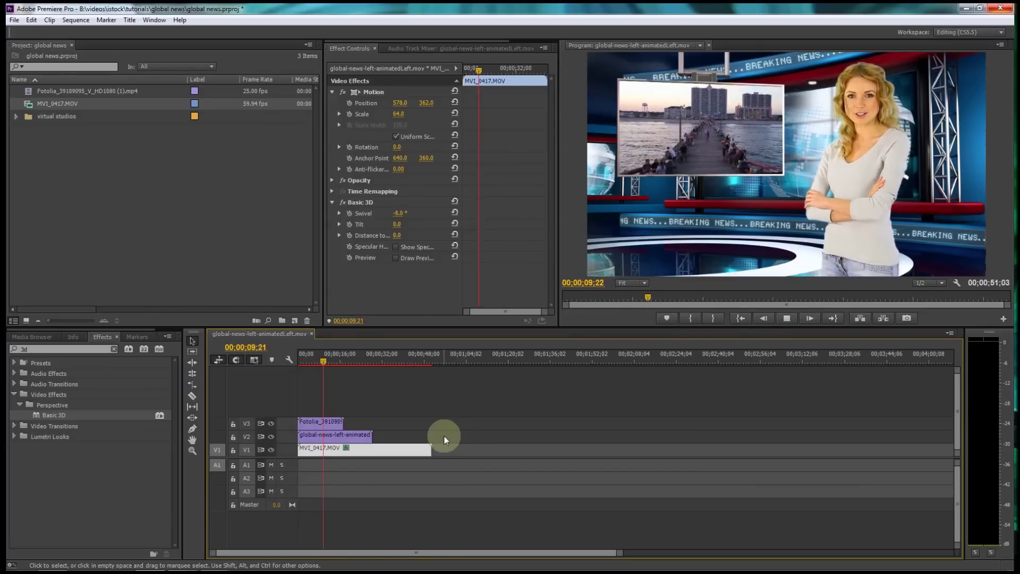
{"action": "key", "text": "space"}
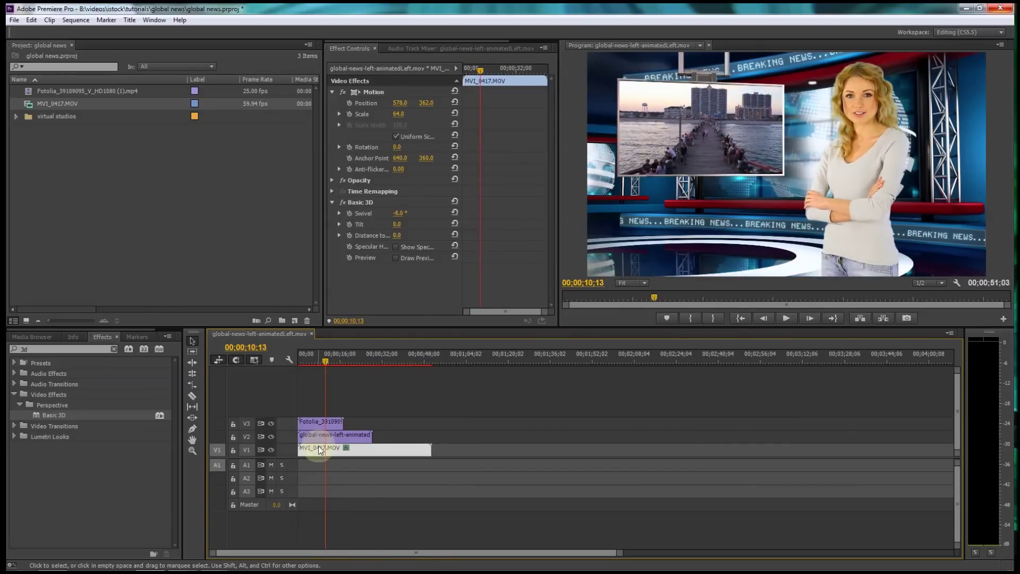
{"action": "left_click_drag", "start_coordinate": [317, 360], "coordinate": [313, 359]}
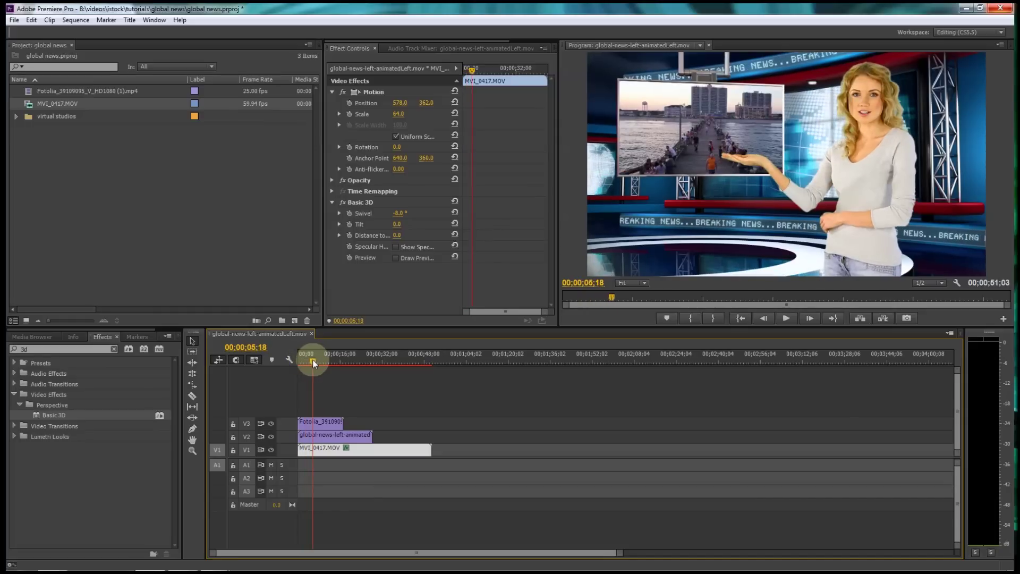
{"action": "left_click", "coordinate": [331, 433]}
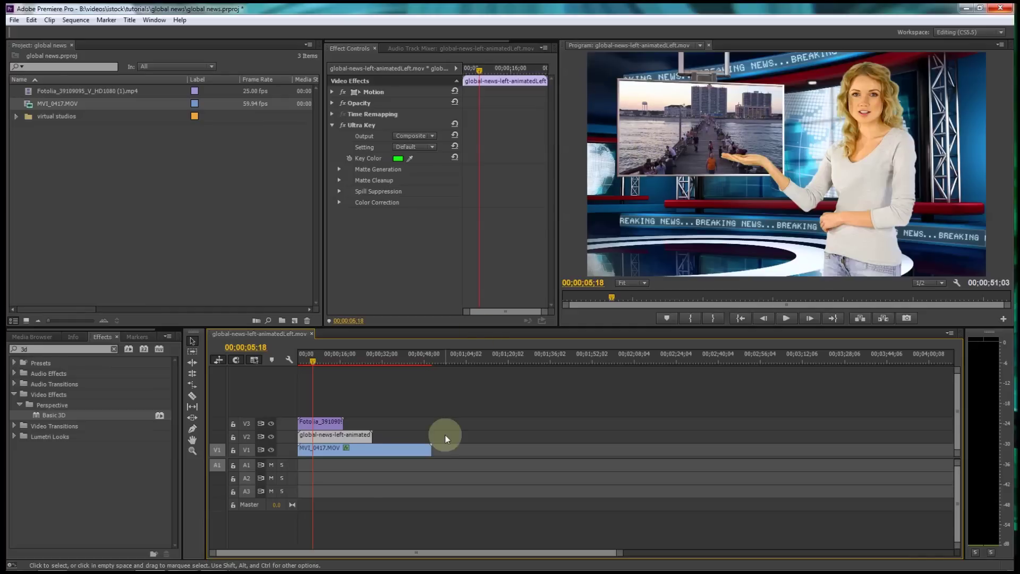
{"action": "left_click", "coordinate": [405, 452]}
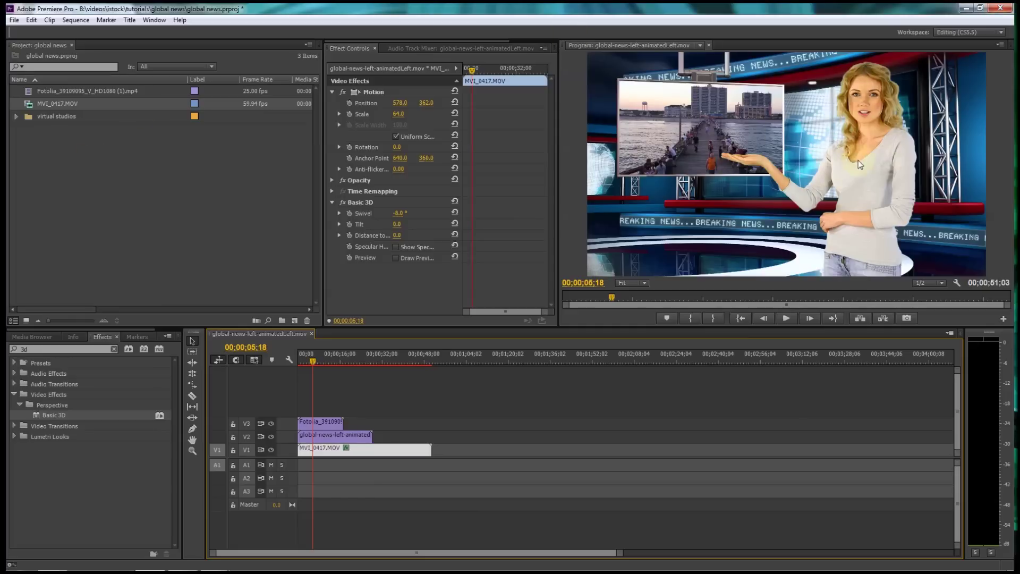
{"action": "left_click", "coordinate": [840, 207]}
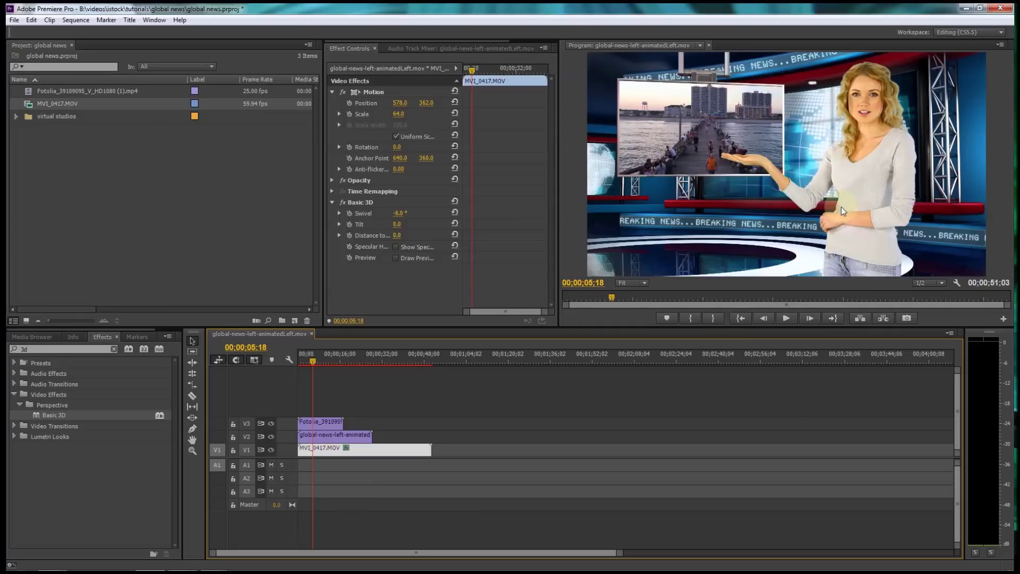
{"action": "left_click", "coordinate": [488, 385]}
{"action": "left_click", "coordinate": [358, 358]}
Place a second MVI_0417.MOV clip directly after the first one on V1 and compare its framing with the adjusted clip.
{"action": "left_click_drag", "start_coordinate": [28, 113], "coordinate": [439, 455]}
{"action": "left_click_drag", "start_coordinate": [433, 362], "coordinate": [448, 362]}
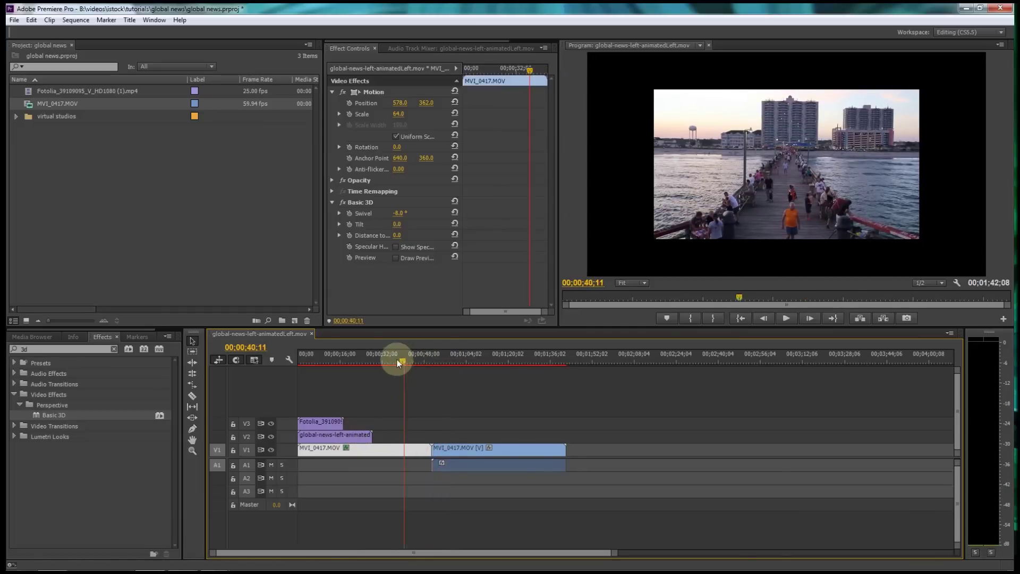
{"action": "left_click_drag", "start_coordinate": [407, 359], "coordinate": [342, 365]}
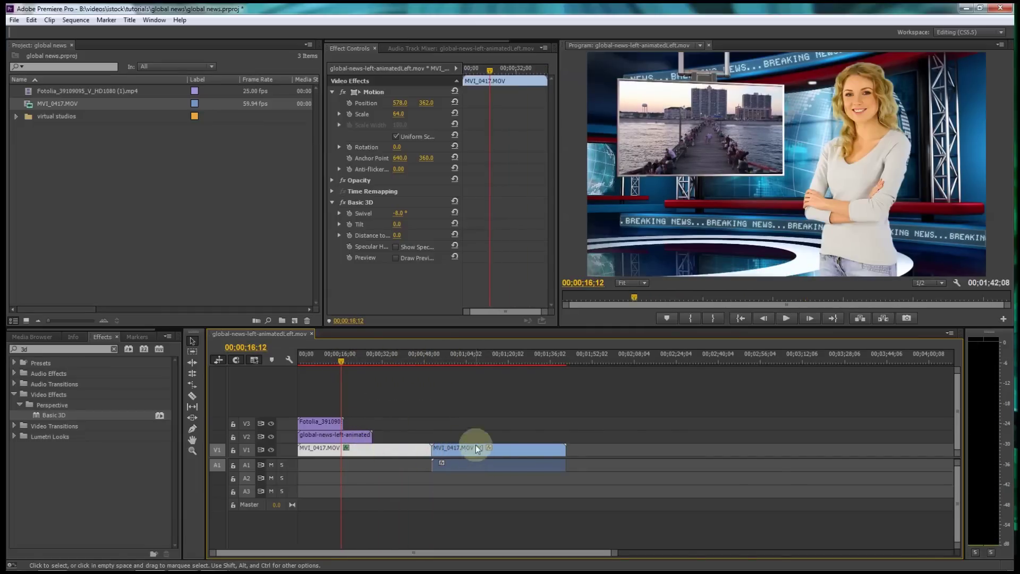
{"action": "left_click_drag", "start_coordinate": [53, 415], "coordinate": [335, 435]}
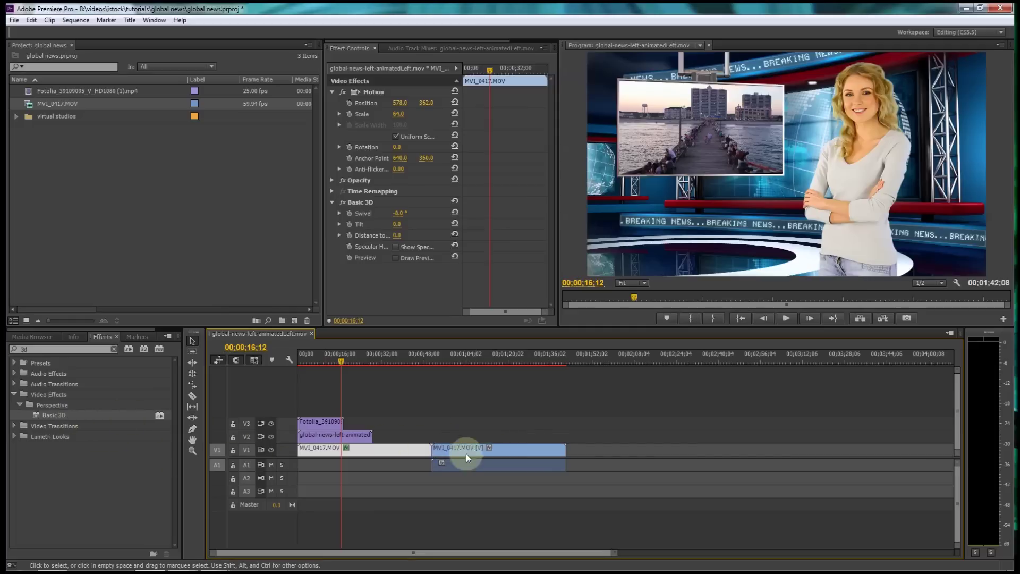
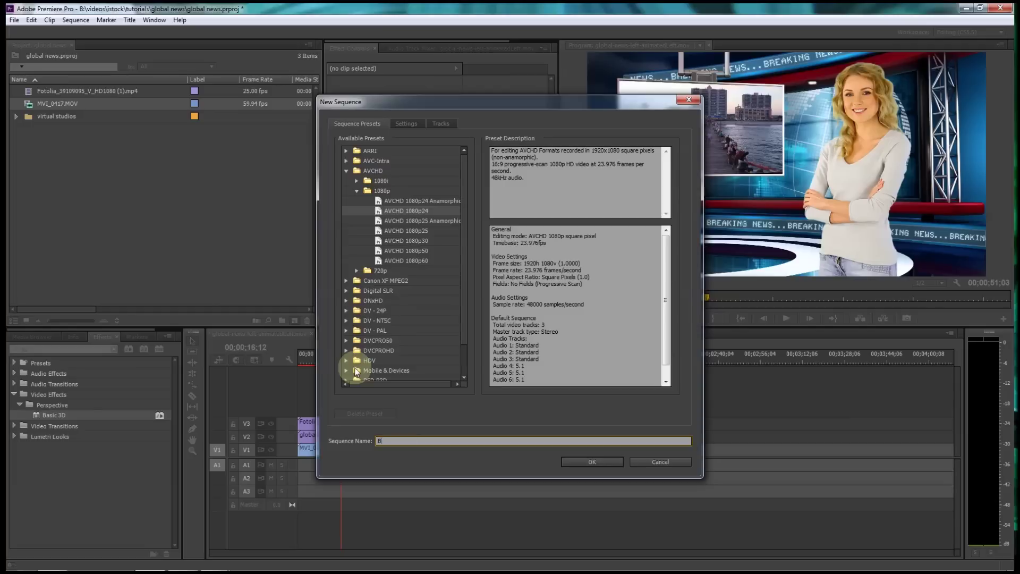
Create an AVCHD 1080p24 sequence named "B-roll seq" and place three MVI_0417.MOV clips back to back on its V1 track.
{"action": "type", "text": "roll seq"}
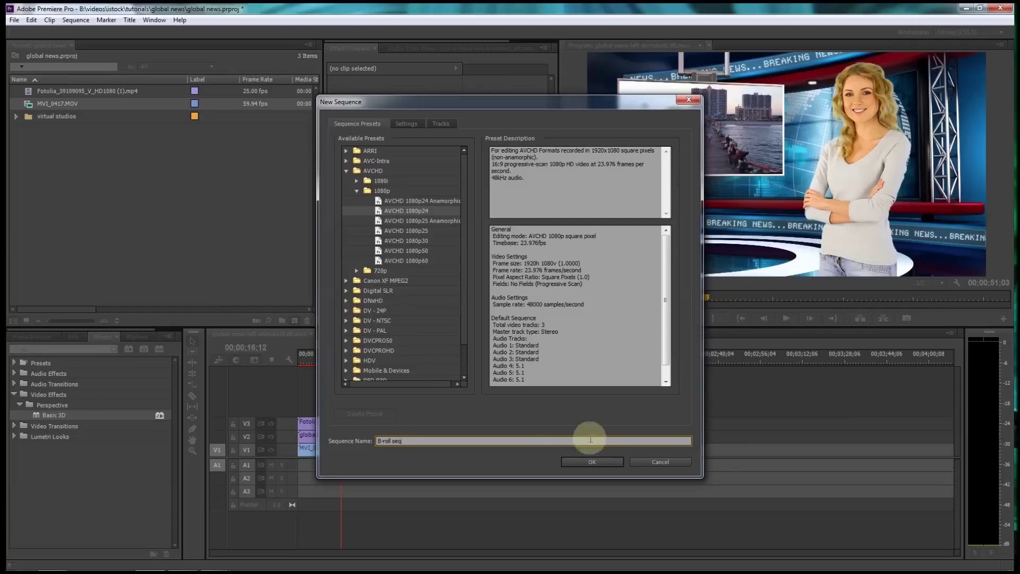
{"action": "left_click", "coordinate": [604, 460]}
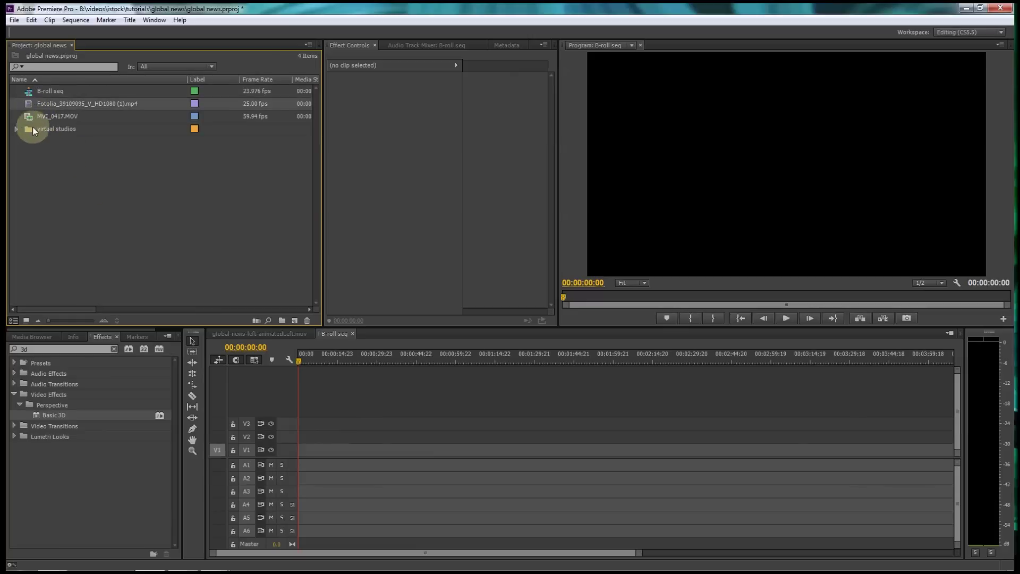
{"action": "left_click_drag", "start_coordinate": [33, 116], "coordinate": [305, 449]}
{"action": "left_click_drag", "start_coordinate": [32, 117], "coordinate": [574, 451]}
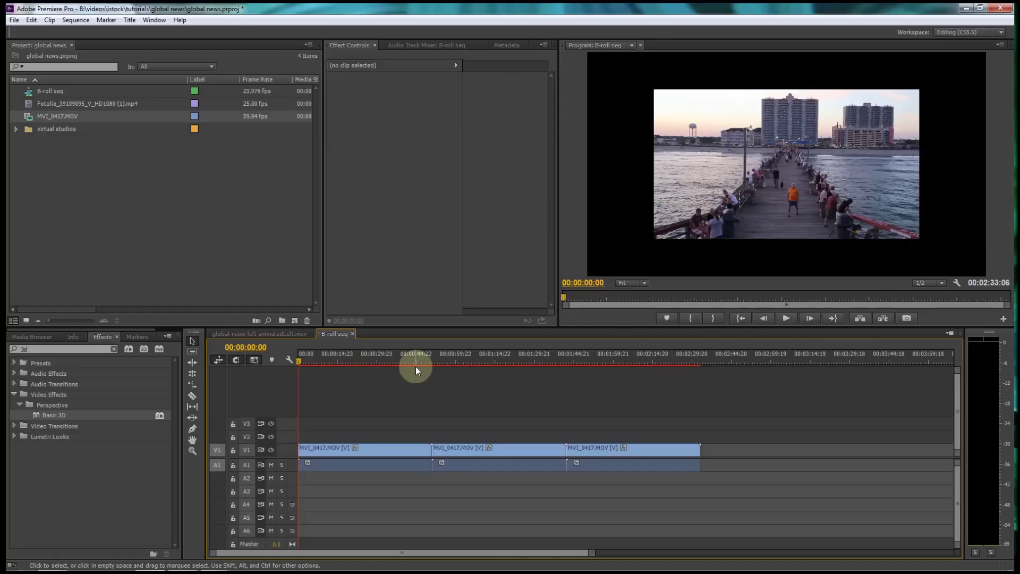
In the global-news-left-animatedLeft.mov sequence, replace the MVI_0417.MOV clip on V1 with the B-roll seq, starting at the sequence start.
{"action": "left_click", "coordinate": [264, 335]}
{"action": "left_click", "coordinate": [328, 357]}
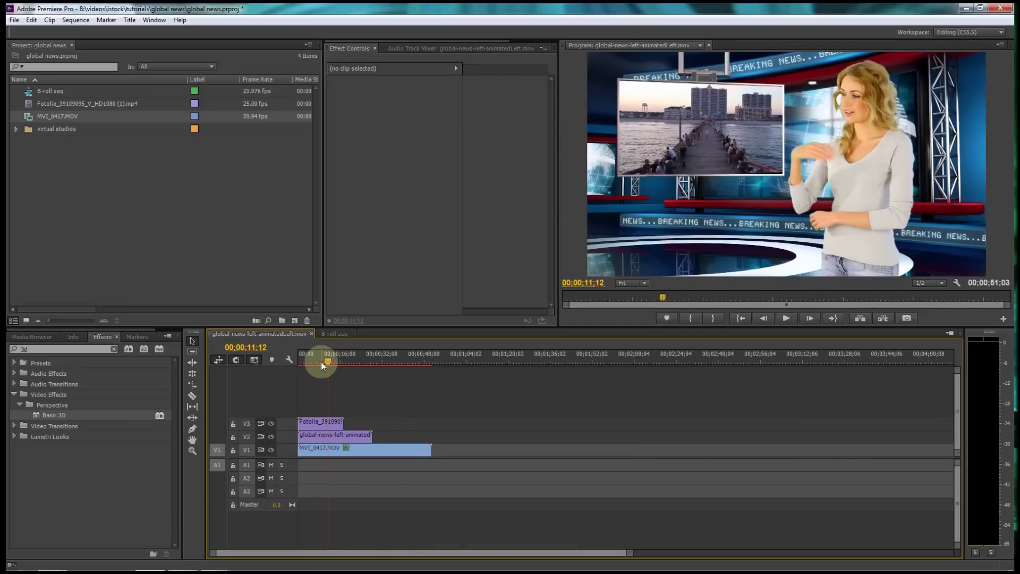
{"action": "left_click_drag", "start_coordinate": [321, 362], "coordinate": [315, 361]}
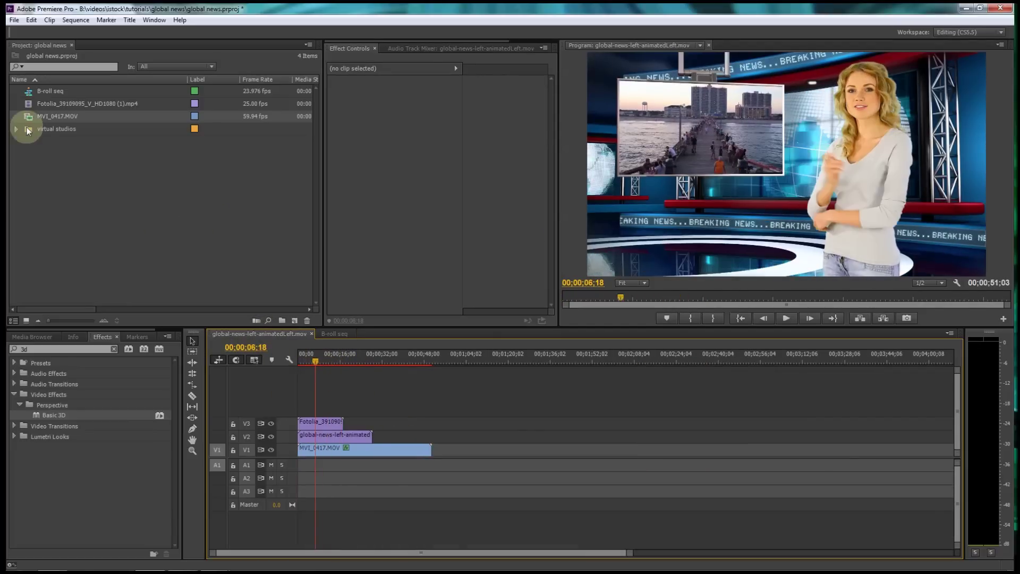
{"action": "left_click", "coordinate": [409, 453]}
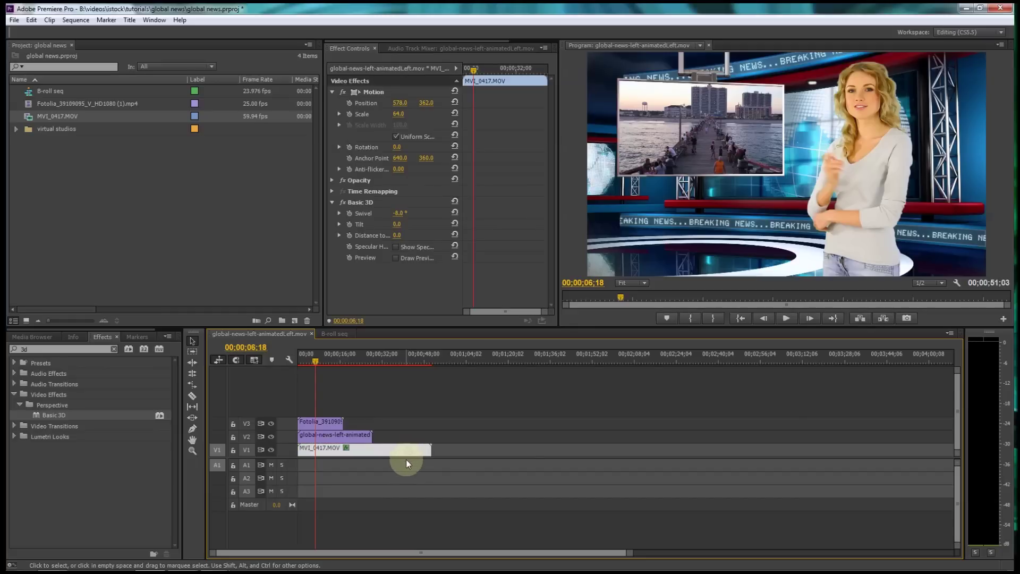
{"action": "key", "text": "Delete"}
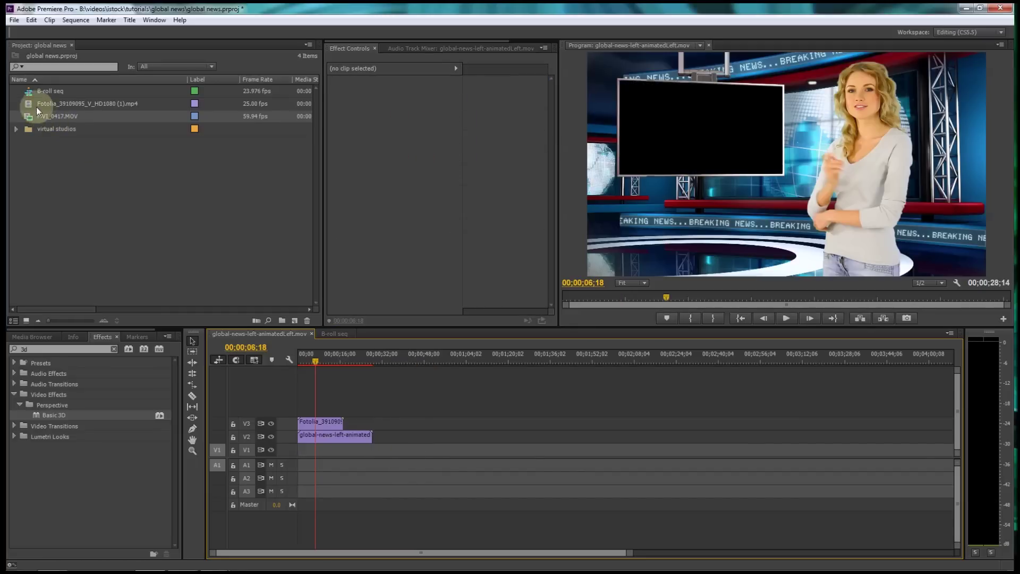
{"action": "left_click_drag", "start_coordinate": [30, 90], "coordinate": [300, 456]}
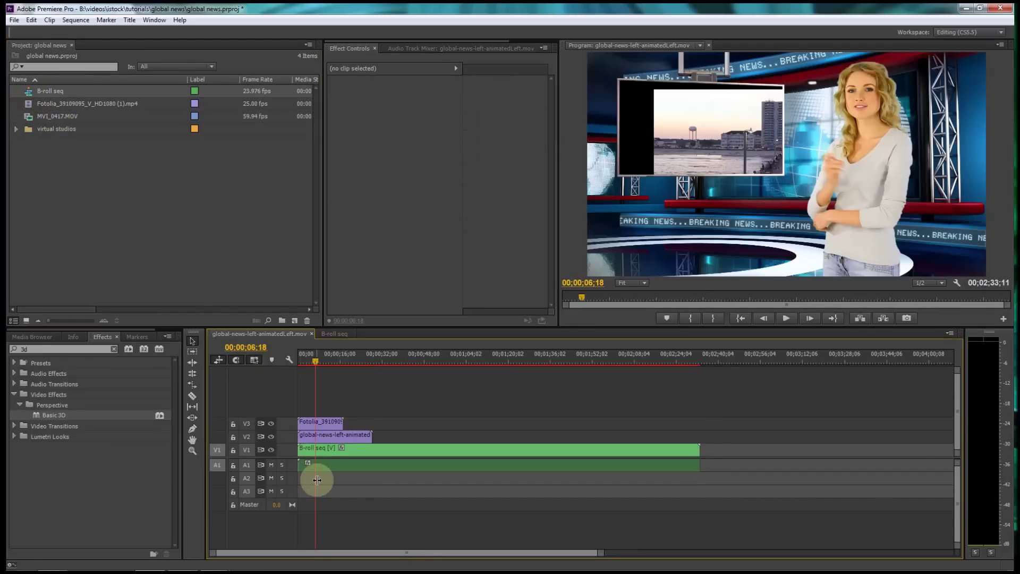
Position the nested B-roll seq clip at 568, 357 and set its Scale to 52 to place it within the hanging screen.
{"action": "left_click", "coordinate": [349, 451]}
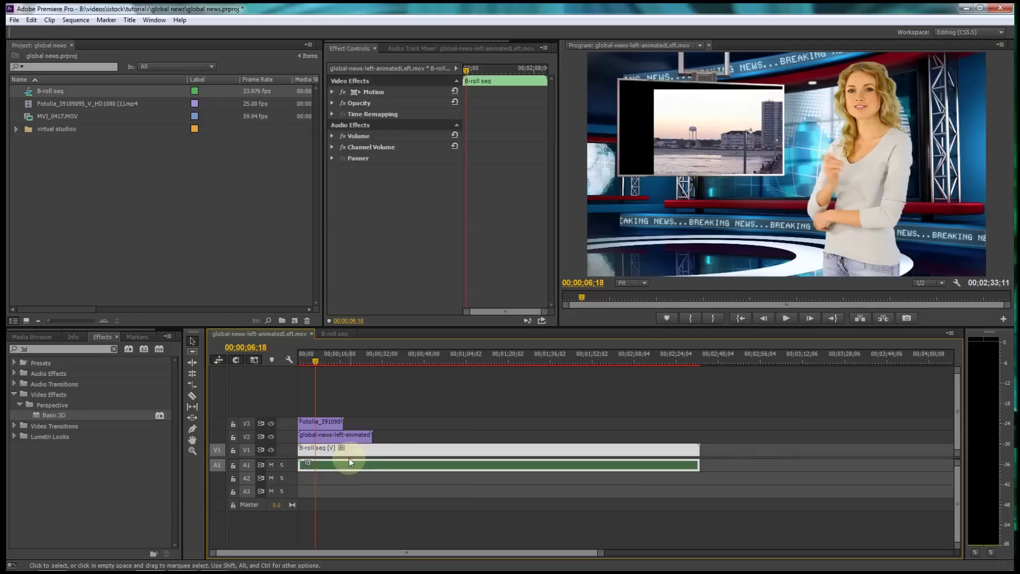
{"action": "left_click", "coordinate": [332, 92]}
{"action": "left_click_drag", "start_coordinate": [400, 114], "coordinate": [194, 96]}
{"action": "left_click_drag", "start_coordinate": [431, 104], "coordinate": [344, 73]}
{"action": "left_click_drag", "start_coordinate": [398, 114], "coordinate": [390, 118]}
Apply Basic 3D to the B-roll seq clip with Swivel -8°, set Scale to 67, and check the frame at 00;00;11;00.
{"action": "left_click_drag", "start_coordinate": [50, 415], "coordinate": [366, 455]}
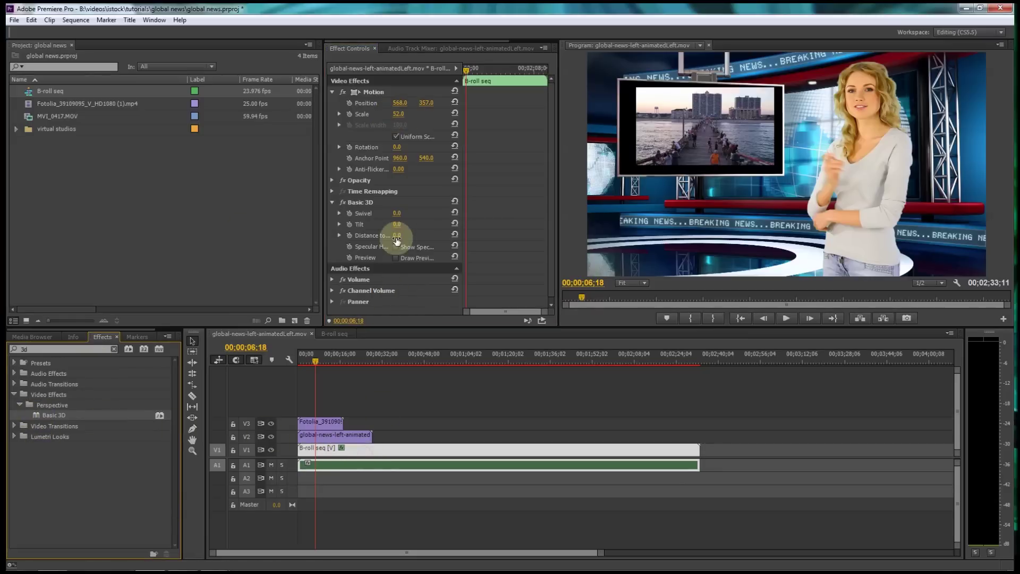
{"action": "mouse_move", "coordinate": [399, 213]}
{"action": "left_mouse_down"}
{"action": "mouse_move", "coordinate": [408, 213]}
{"action": "mouse_move", "coordinate": [397, 213]}
{"action": "left_mouse_up"}
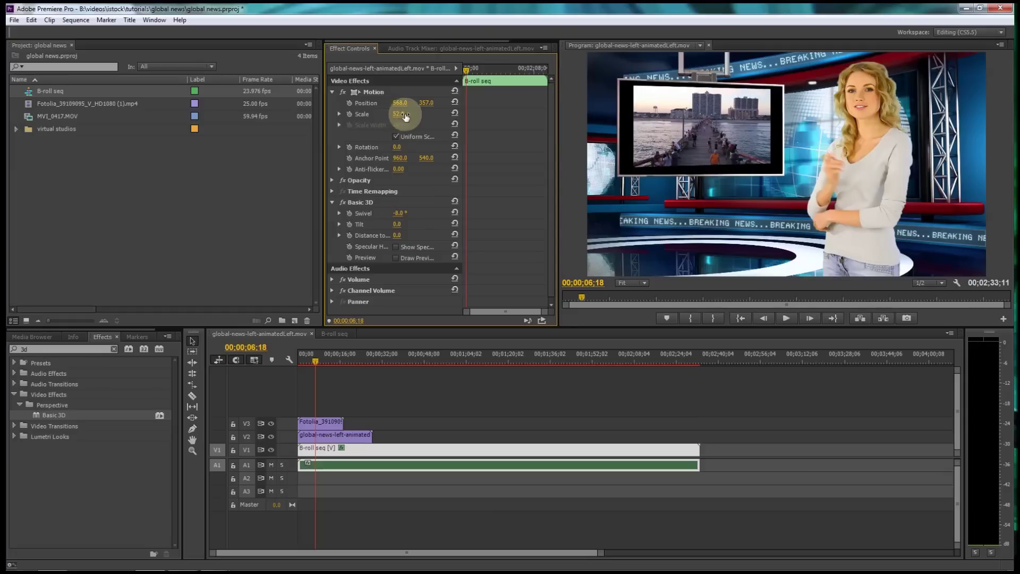
{"action": "left_click_drag", "start_coordinate": [408, 118], "coordinate": [421, 120]}
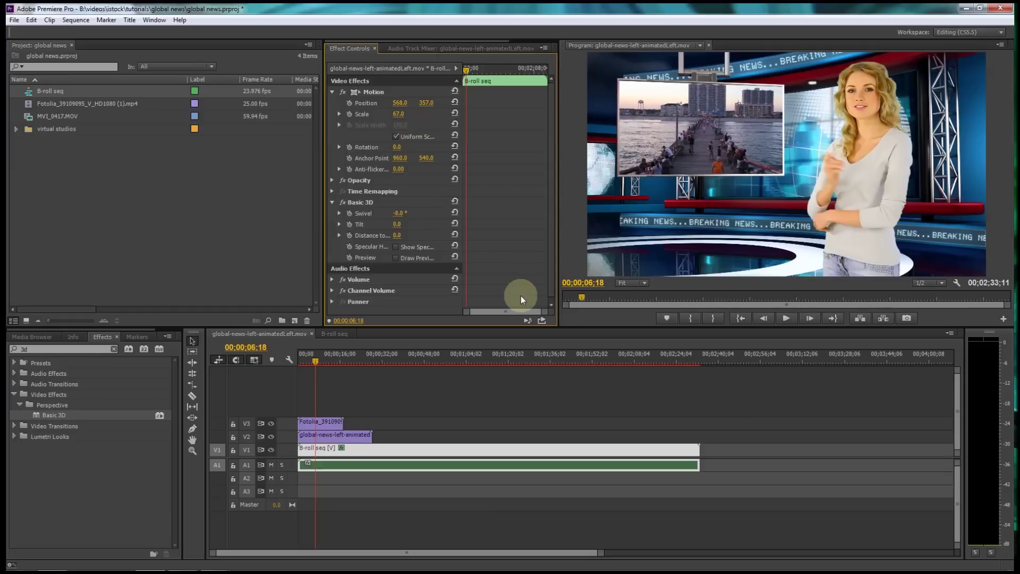
{"action": "left_click_drag", "start_coordinate": [323, 359], "coordinate": [327, 362]}
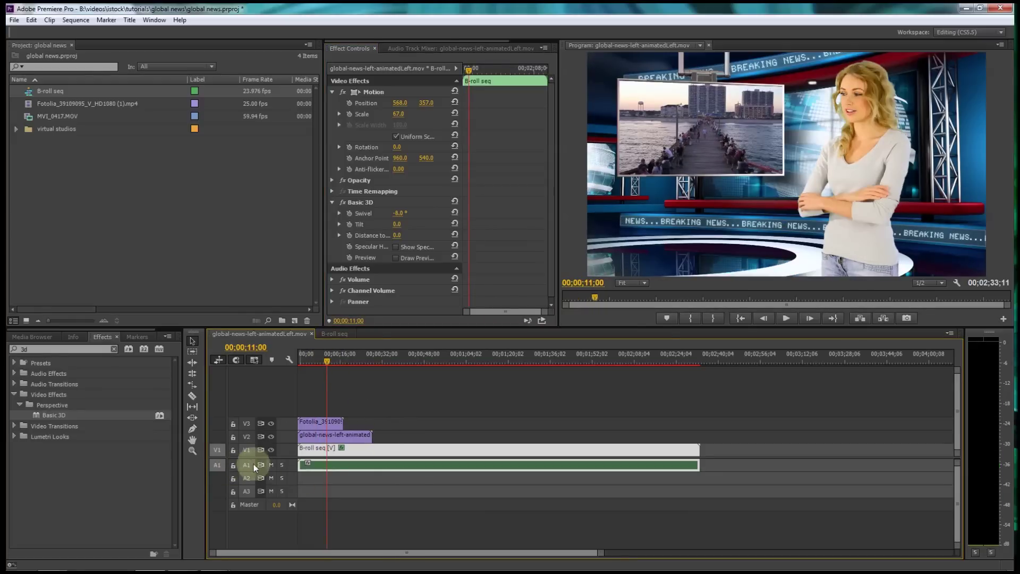
Mute audio track A1 and move the playhead to 00;00;23;05.
{"action": "left_click", "coordinate": [271, 465]}
{"action": "left_click_drag", "start_coordinate": [345, 357], "coordinate": [359, 362]}
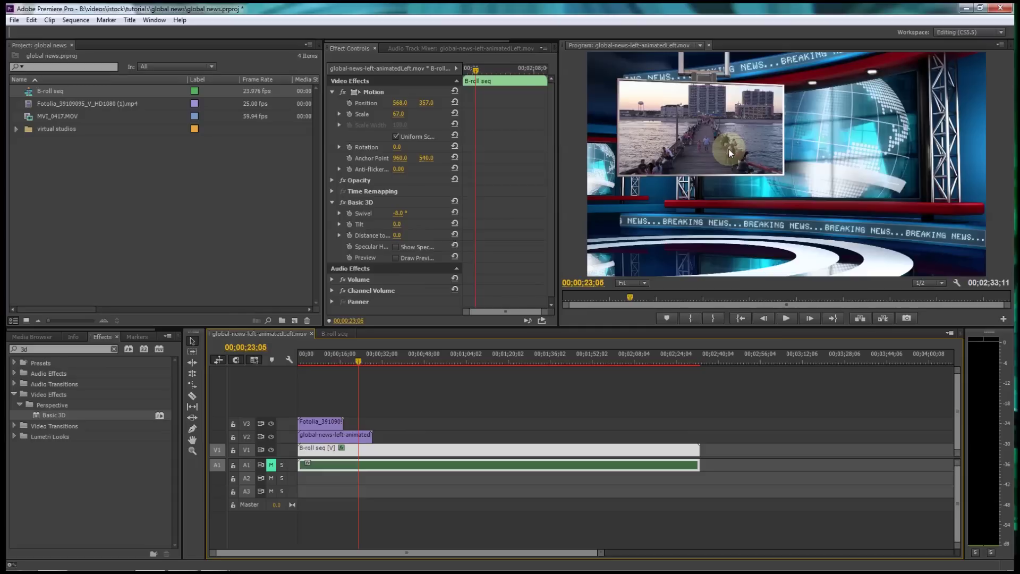
Delete the B-roll seq clip from V1 and the global-news-left-animatedLeft.mov clip from V2.
{"action": "left_click", "coordinate": [417, 432]}
{"action": "left_click", "coordinate": [431, 454]}
{"action": "key", "text": "Delete"}
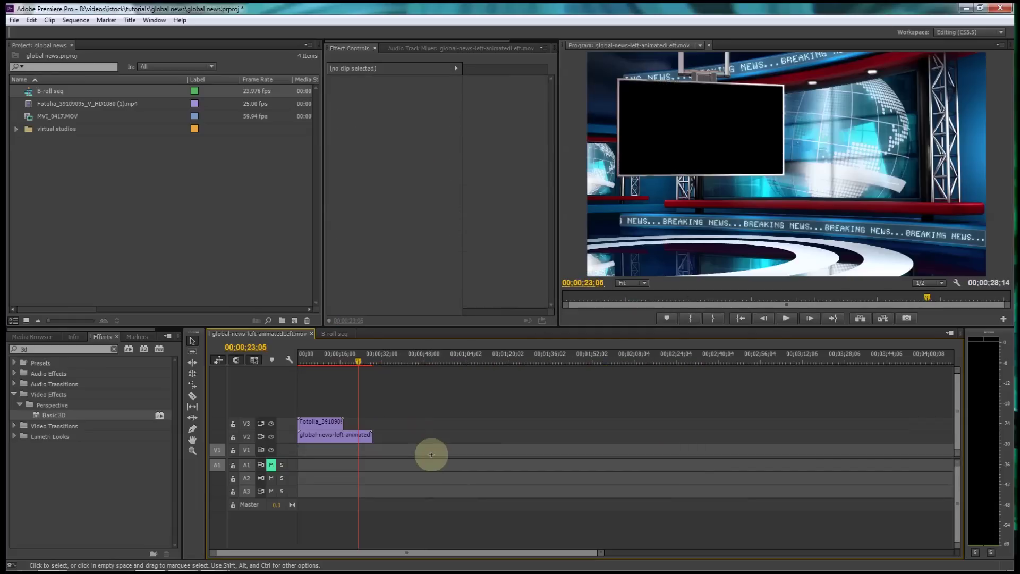
{"action": "left_click", "coordinate": [366, 439]}
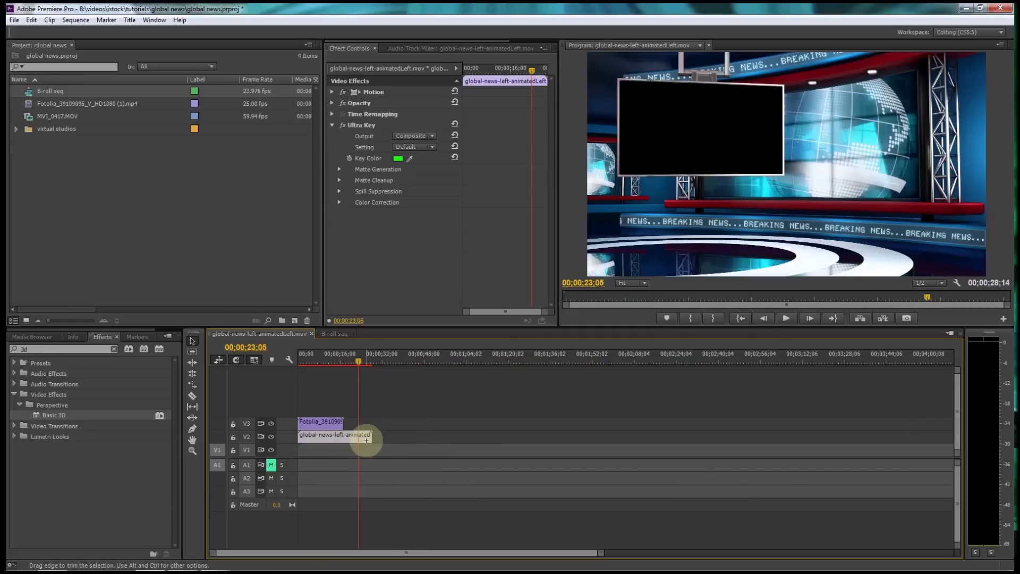
{"action": "key", "text": "Delete"}
{"action": "mouse_move", "coordinate": [273, 571]}
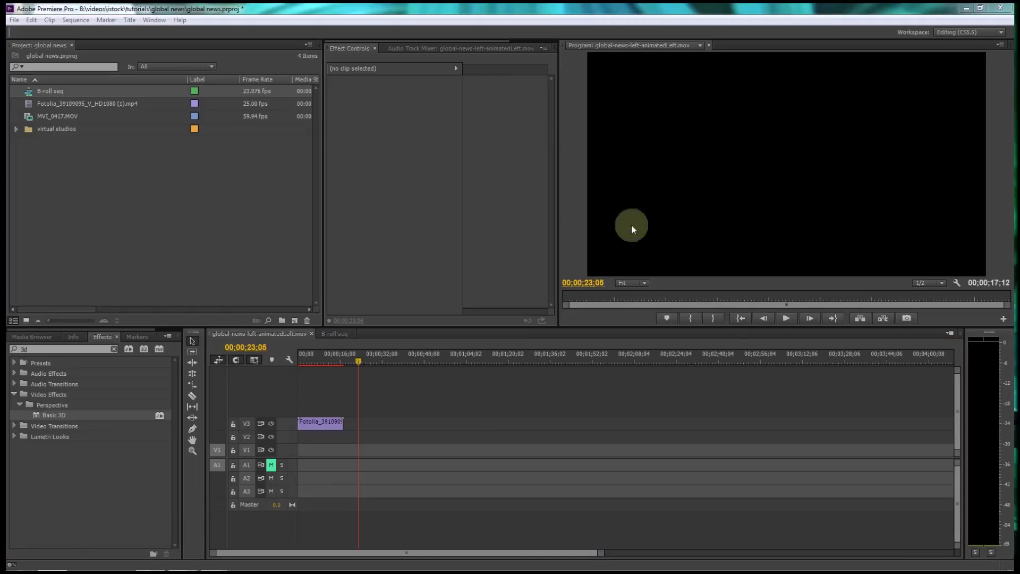
Preview global-news-left-animatedRight.mov, global-news-left-loop.mov, global-news-center2.mov and global-news-center.mov from the virtual studios bin to compare the backgrounds.
{"action": "left_click", "coordinate": [16, 129]}
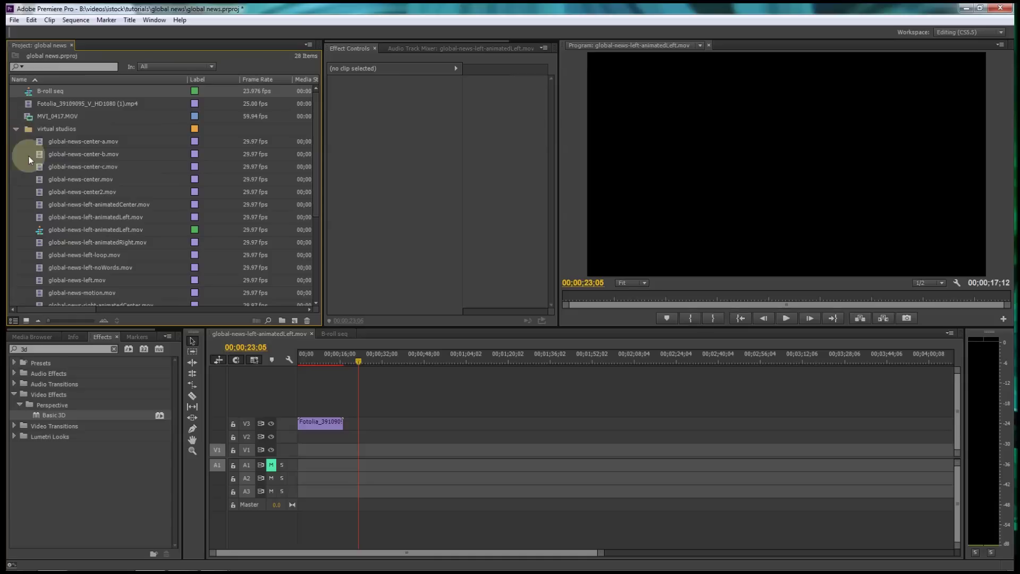
{"action": "left_click", "coordinate": [78, 167]}
{"action": "left_click", "coordinate": [45, 208]}
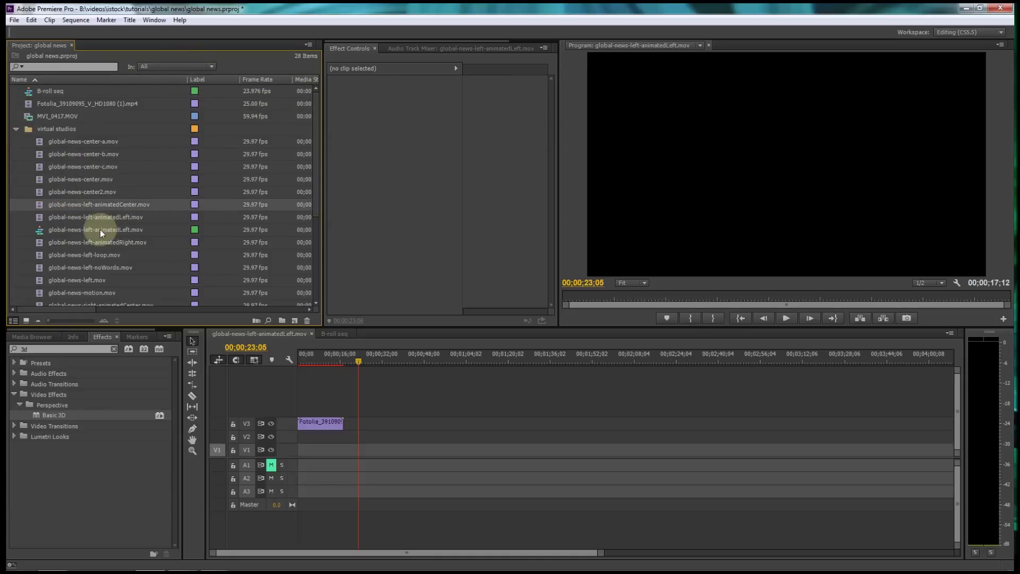
{"action": "left_click", "coordinate": [39, 217]}
{"action": "left_click", "coordinate": [40, 248]}
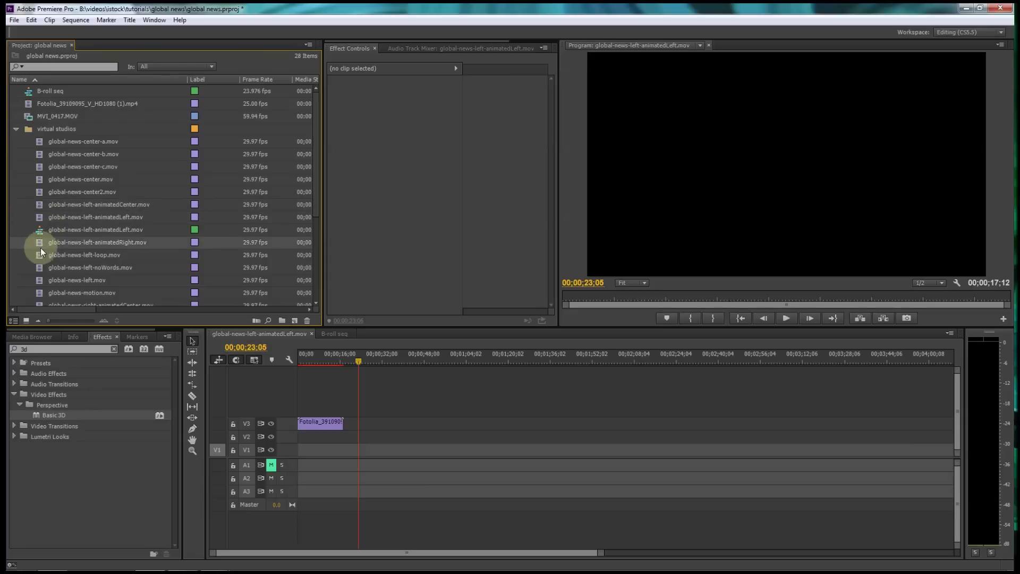
{"action": "double_click", "coordinate": [40, 243]}
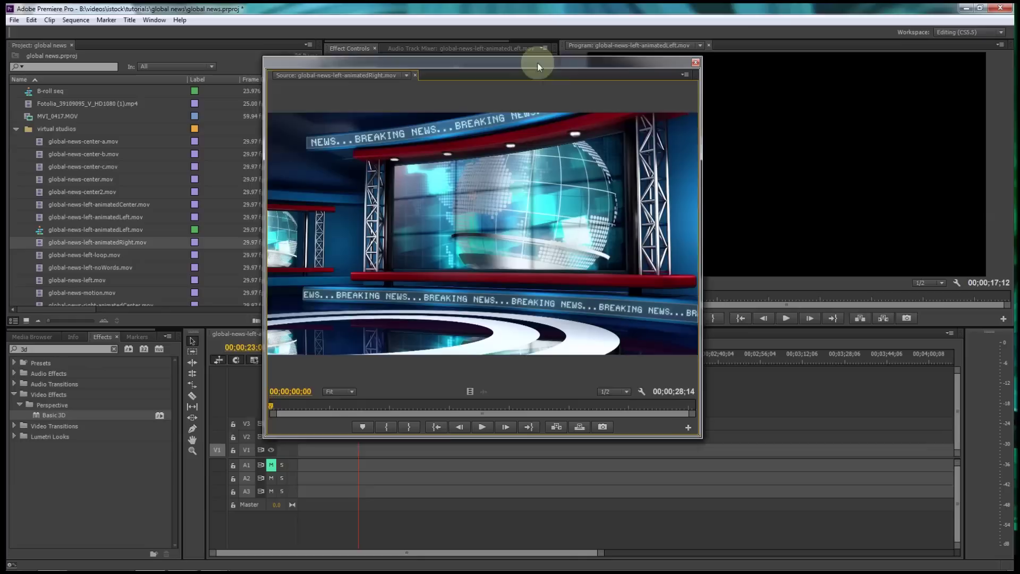
{"action": "left_click_drag", "start_coordinate": [538, 66], "coordinate": [497, 70]}
{"action": "double_click", "coordinate": [40, 254]}
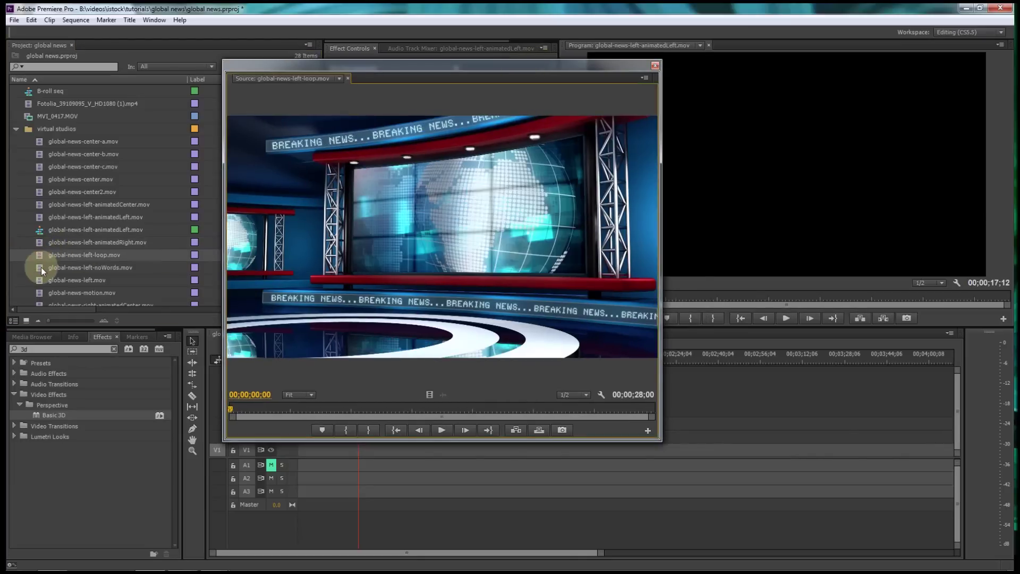
{"action": "double_click", "coordinate": [36, 193]}
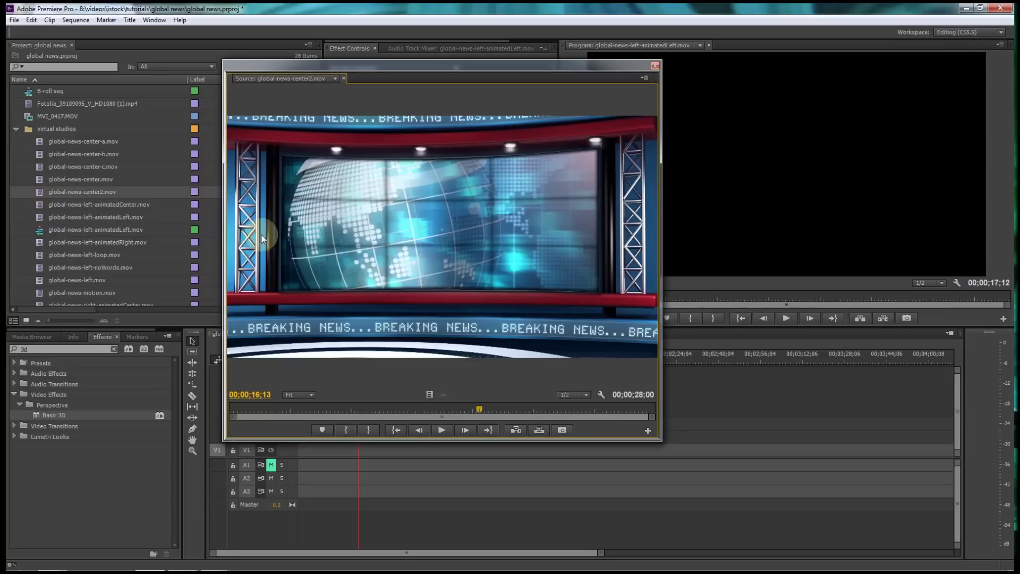
{"action": "double_click", "coordinate": [40, 180]}
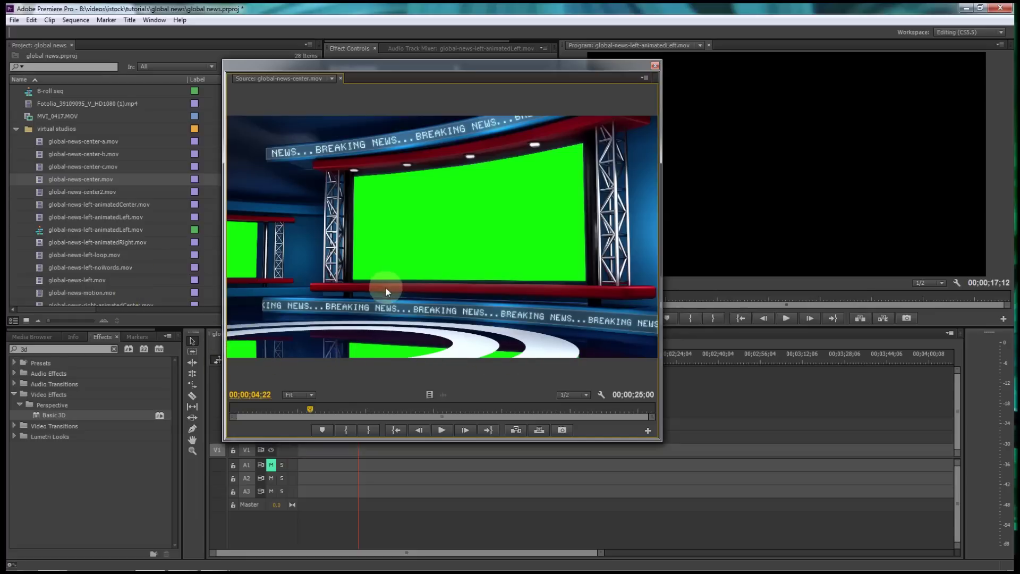
{"action": "left_click_drag", "start_coordinate": [371, 75], "coordinate": [1017, 149]}
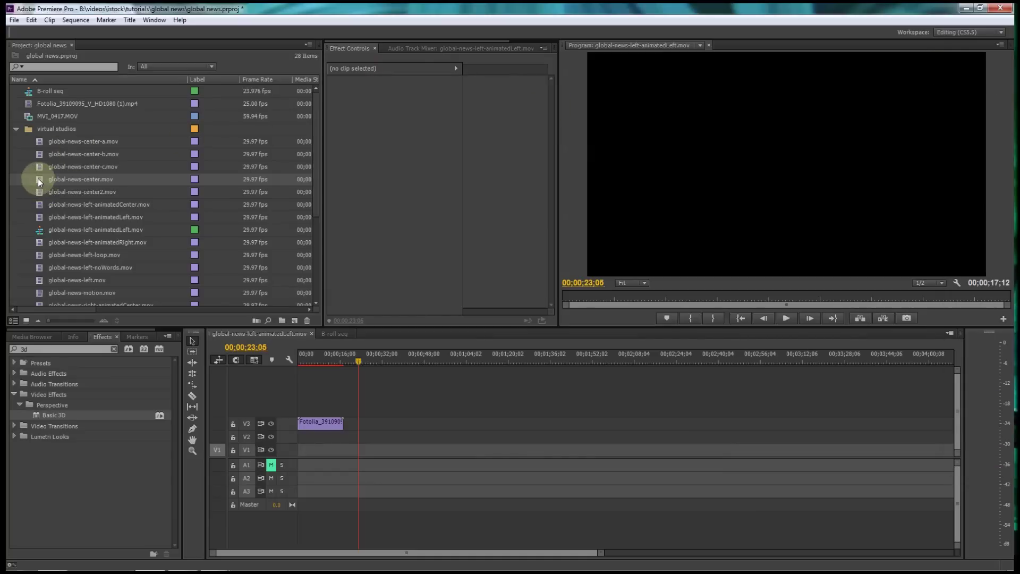
Delete the Fotolia presenter clip from V3 and place global-news-center.mov on V2 at the sequence start.
{"action": "left_click", "coordinate": [333, 425]}
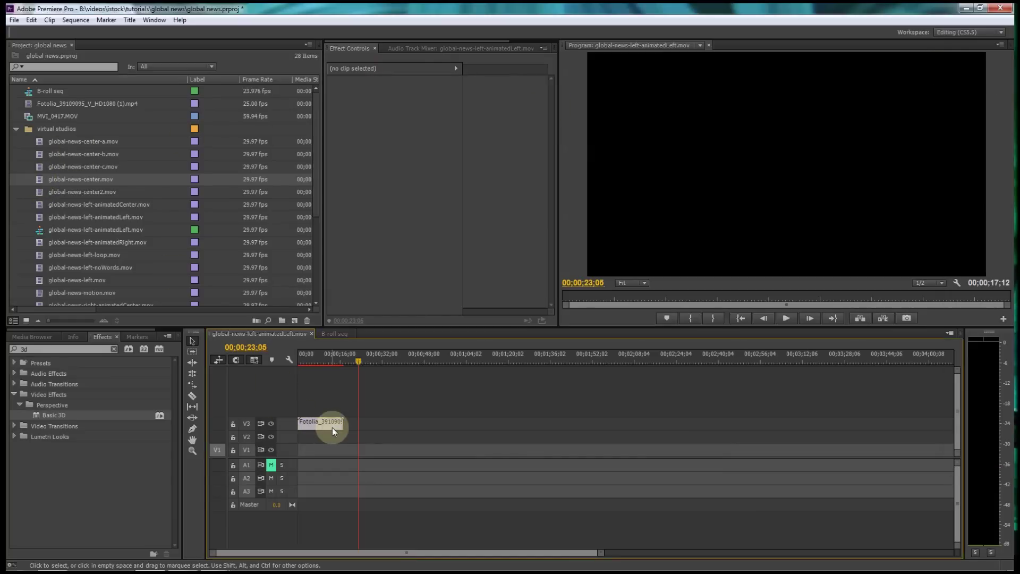
{"action": "key", "text": "Delete"}
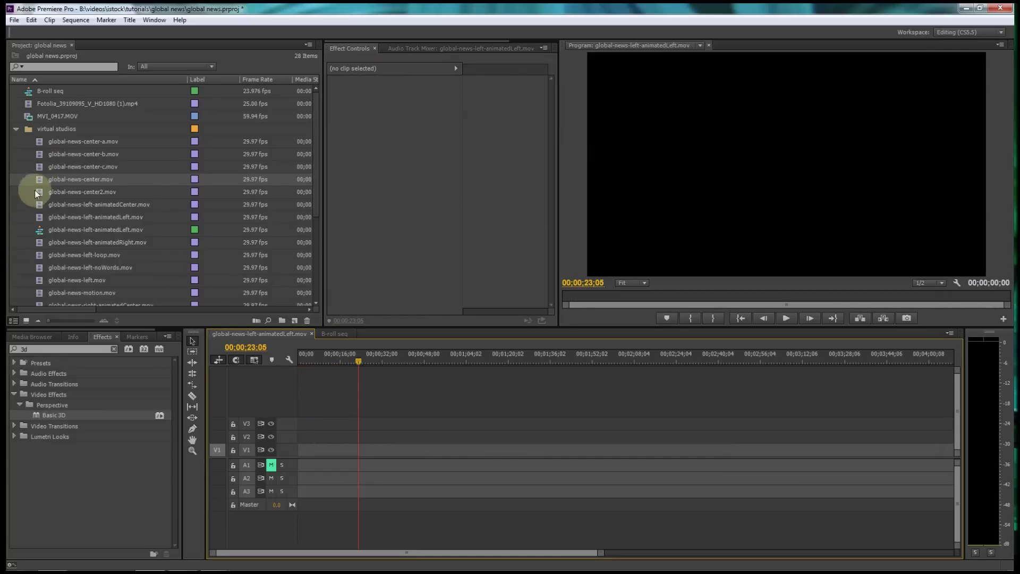
{"action": "left_click_drag", "start_coordinate": [39, 178], "coordinate": [302, 442]}
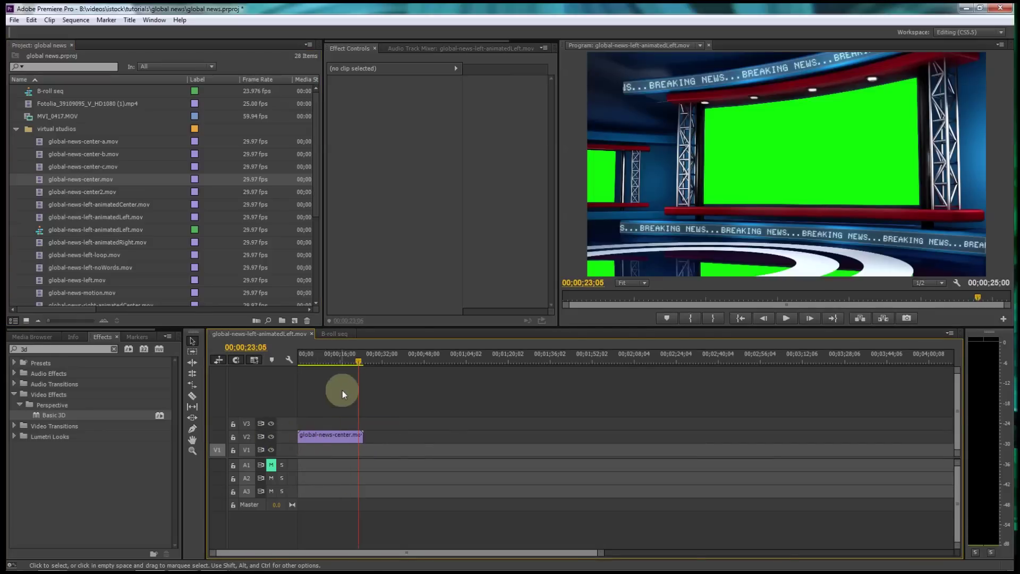
Place a copy of global-news-center.mov directly after the original on V2 and play across the join to check the loop.
{"action": "mouse_move", "coordinate": [343, 358]}
{"action": "left_mouse_down"}
{"action": "mouse_move", "coordinate": [292, 358]}
{"action": "mouse_move", "coordinate": [365, 362]}
{"action": "mouse_move", "coordinate": [282, 365]}
{"action": "mouse_move", "coordinate": [342, 363]}
{"action": "left_mouse_up"}
{"action": "left_click", "coordinate": [359, 433]}
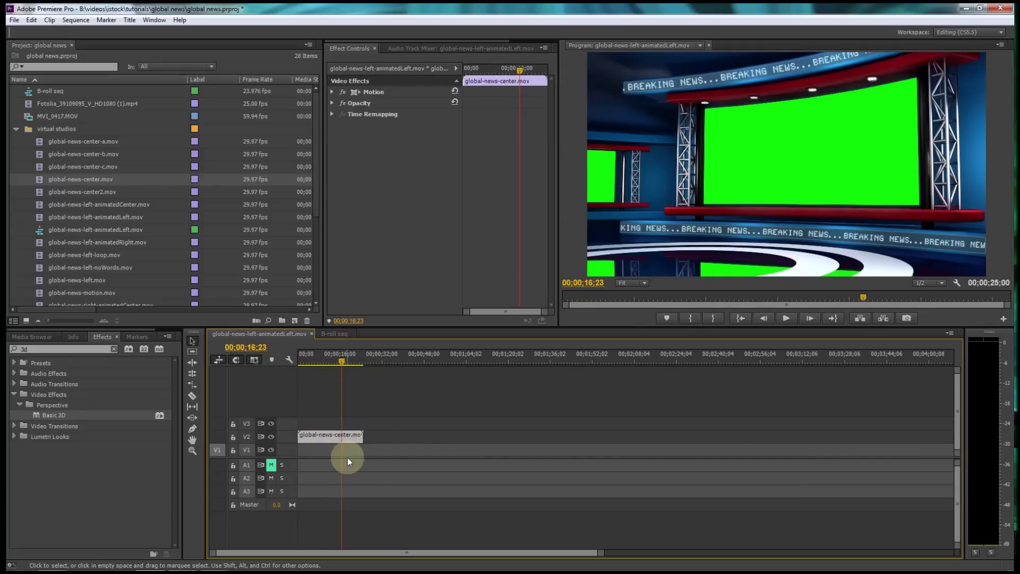
{"action": "left_click", "coordinate": [389, 360]}
{"action": "key", "text": "ctrl+v"}
{"action": "left_click_drag", "start_coordinate": [418, 450], "coordinate": [373, 435]}
{"action": "left_click", "coordinate": [378, 412]}
{"action": "left_click", "coordinate": [362, 360]}
{"action": "left_click_drag", "start_coordinate": [361, 355], "coordinate": [358, 355]}
{"action": "key", "text": "space"}
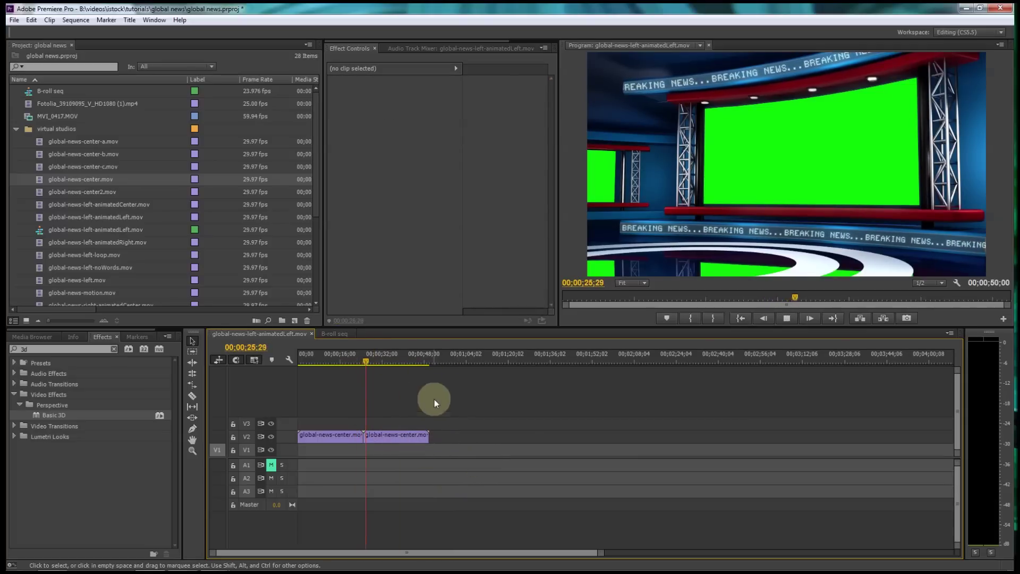
Delete the second global-news-center.mov clip from V2 and move the playhead to 00;00;03;24.
{"action": "left_click_drag", "start_coordinate": [336, 362], "coordinate": [307, 360]}
{"action": "left_click", "coordinate": [398, 433]}
{"action": "key", "text": "Delete"}
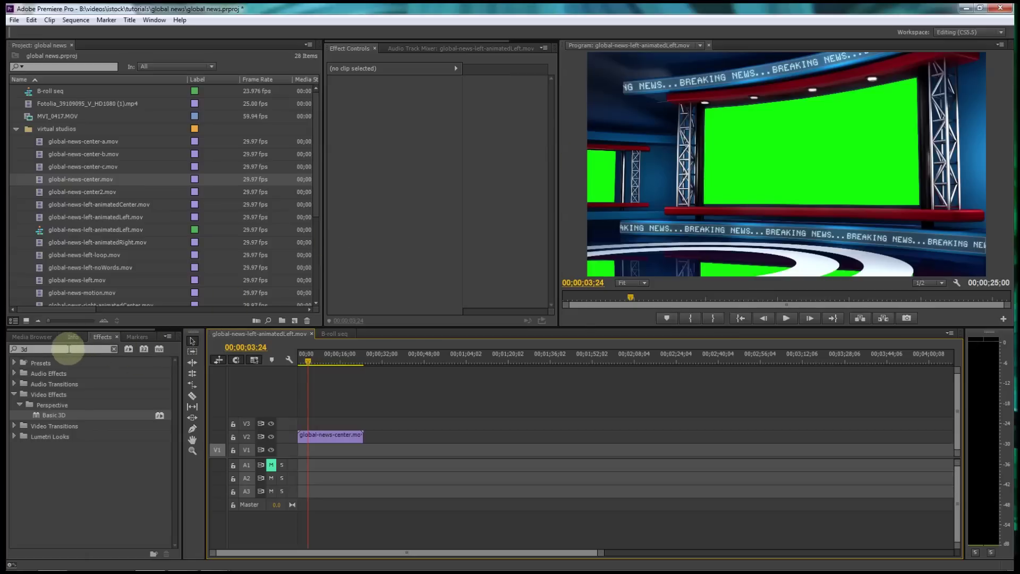
Apply Ultra Key to the global-news-center.mov clip on V2 and sample the studio screen's green as the Key Color.
{"action": "left_click_drag", "start_coordinate": [43, 349], "coordinate": [8, 348]}
{"action": "type", "text": "key"}
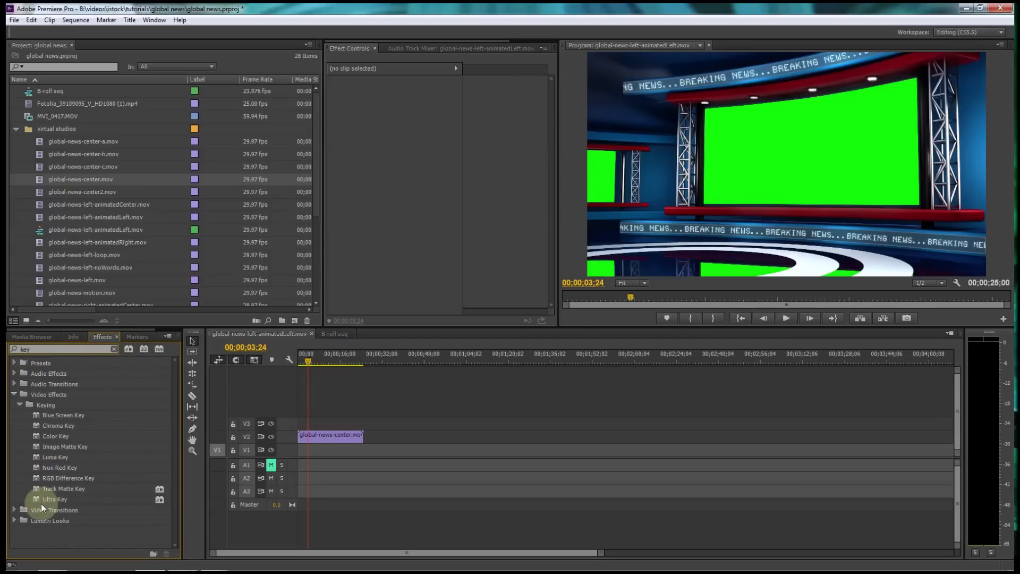
{"action": "left_click_drag", "start_coordinate": [37, 499], "coordinate": [326, 437]}
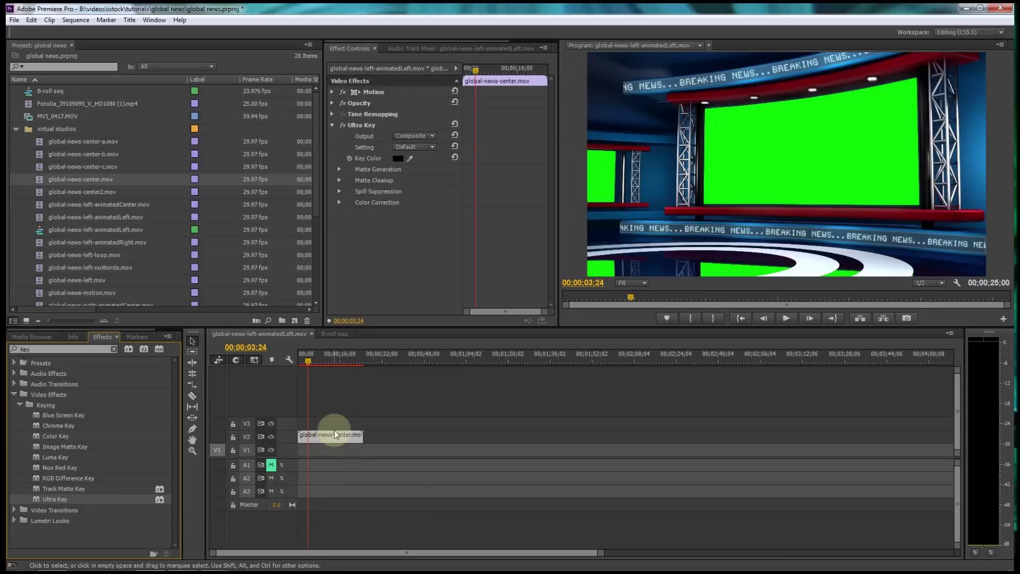
{"action": "left_click", "coordinate": [410, 158]}
{"action": "left_click_drag", "start_coordinate": [412, 156], "coordinate": [793, 152]}
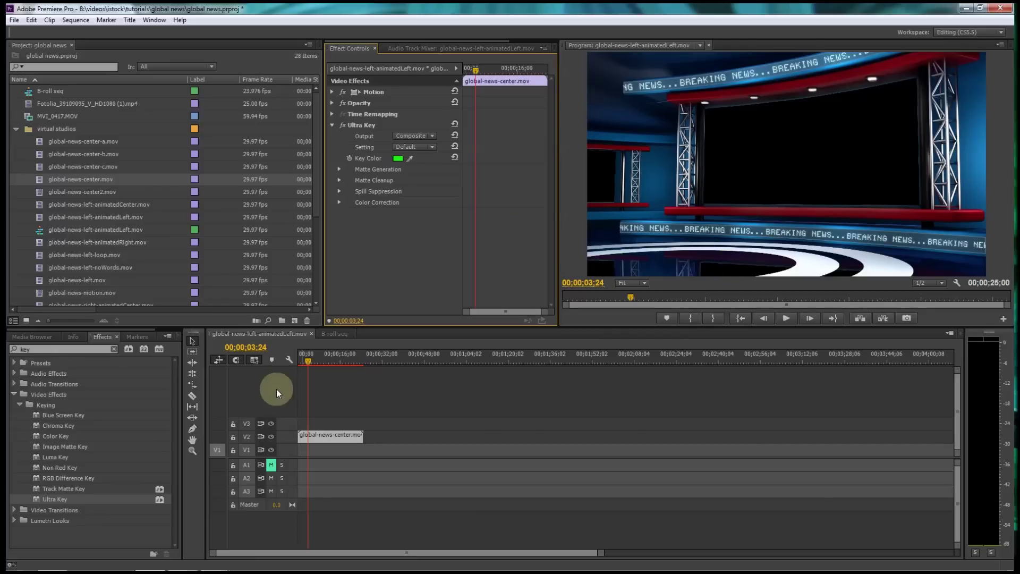
Import breakingNews04.mov into the project root and place it on V1 at the sequence start, beneath global-news-center.mov.
{"action": "left_click", "coordinate": [16, 129]}
{"action": "left_click", "coordinate": [33, 103]}
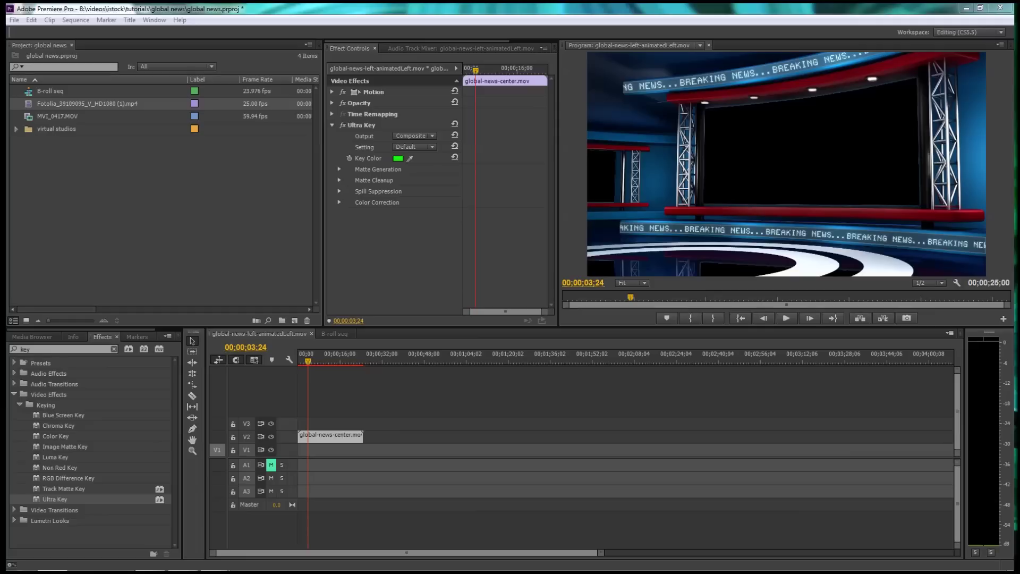
{"action": "left_click_drag", "start_coordinate": [425, 308], "coordinate": [115, 216]}
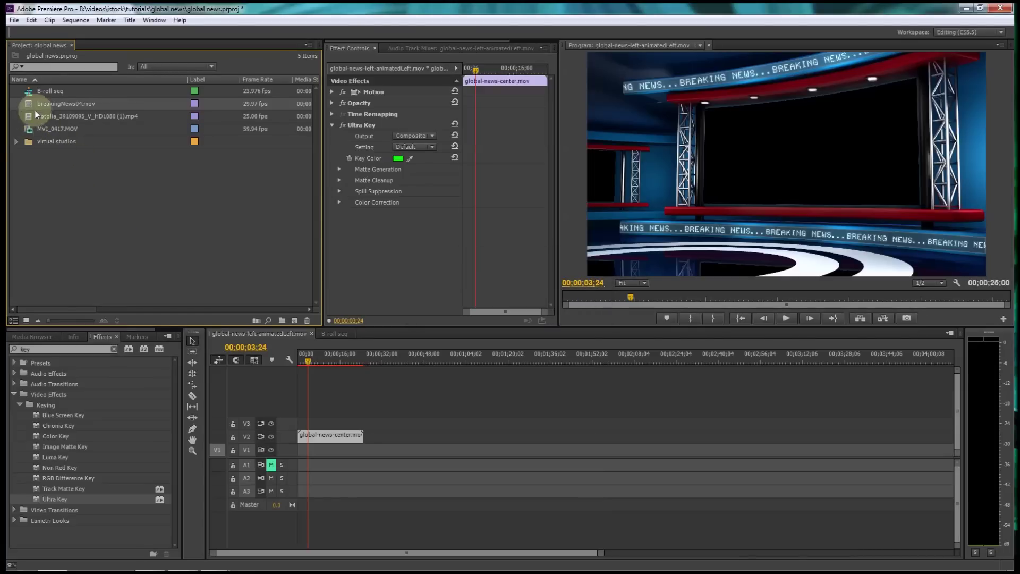
{"action": "left_click_drag", "start_coordinate": [28, 102], "coordinate": [271, 457]}
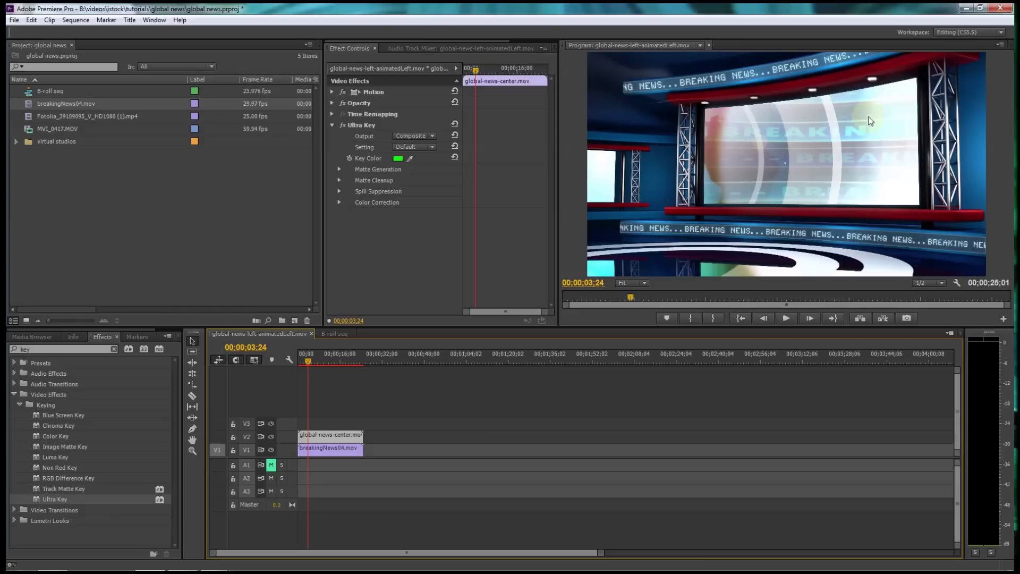
Set the breakingNews04.mov clip's Scale to 47 and its Position to 1081, 540 behind the large studio screen.
{"action": "left_click", "coordinate": [321, 451]}
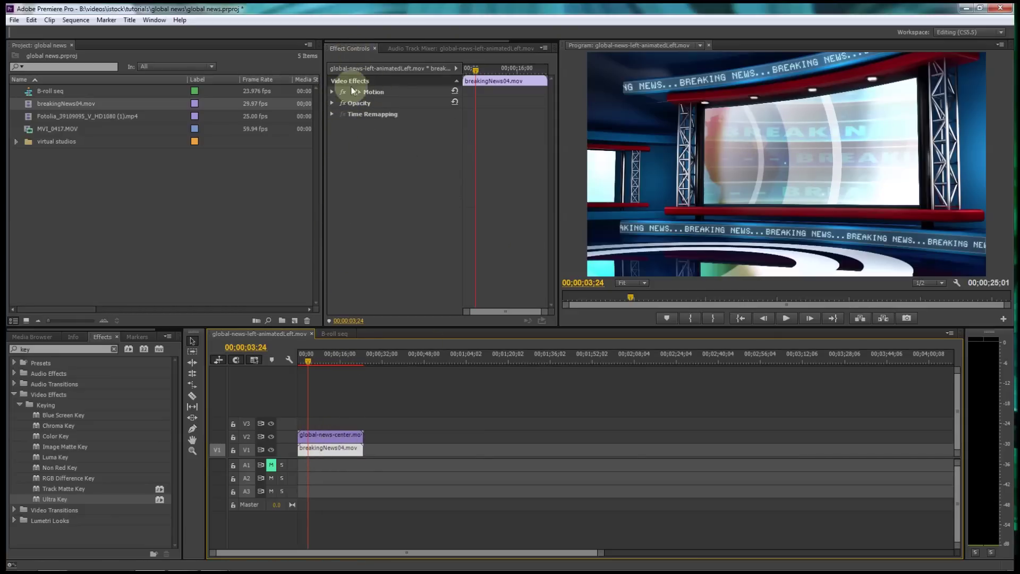
{"action": "left_click", "coordinate": [332, 92]}
{"action": "left_click_drag", "start_coordinate": [404, 117], "coordinate": [466, 113]}
{"action": "left_click", "coordinate": [404, 113]}
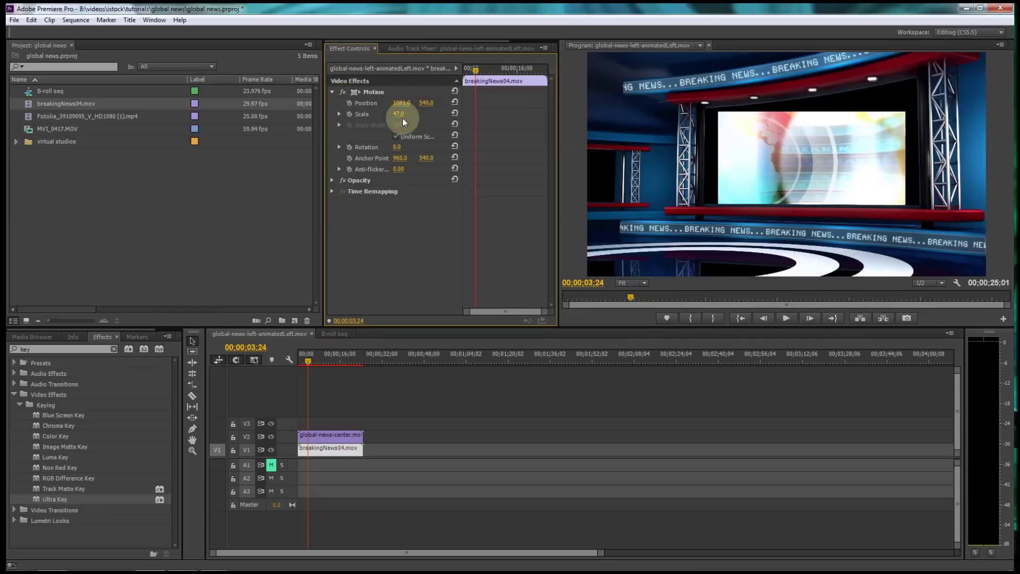
{"action": "mouse_move", "coordinate": [400, 119]}
{"action": "left_mouse_down"}
{"action": "mouse_move", "coordinate": [389, 109]}
{"action": "mouse_move", "coordinate": [398, 116]}
{"action": "left_mouse_up"}
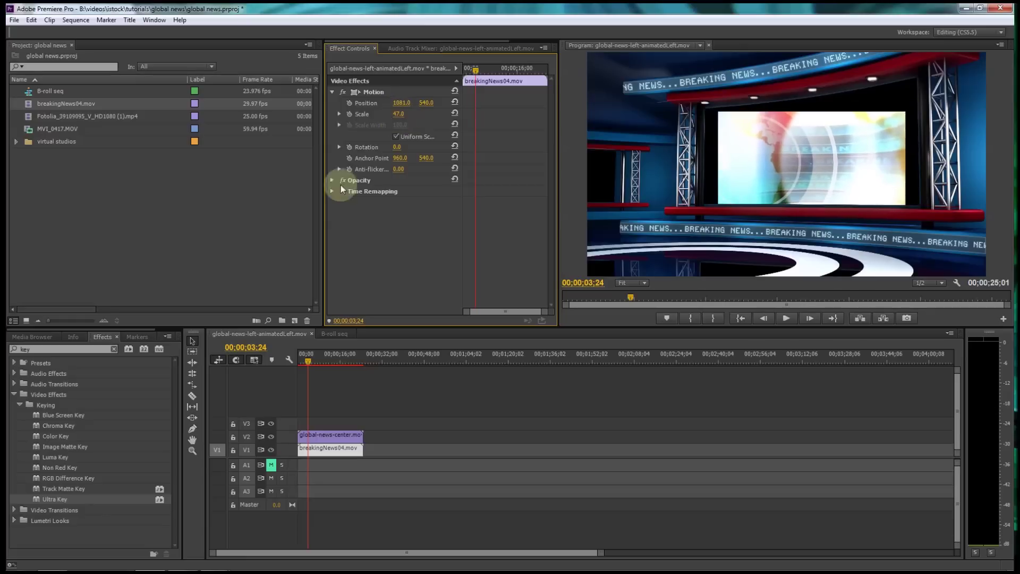
Apply Basic 3D to the breakingNews04.mov clip with Swivel 11°, set Scale to 89, and play back the sequence.
{"action": "double_click", "coordinate": [71, 348]}
{"action": "type", "text": "3d"}
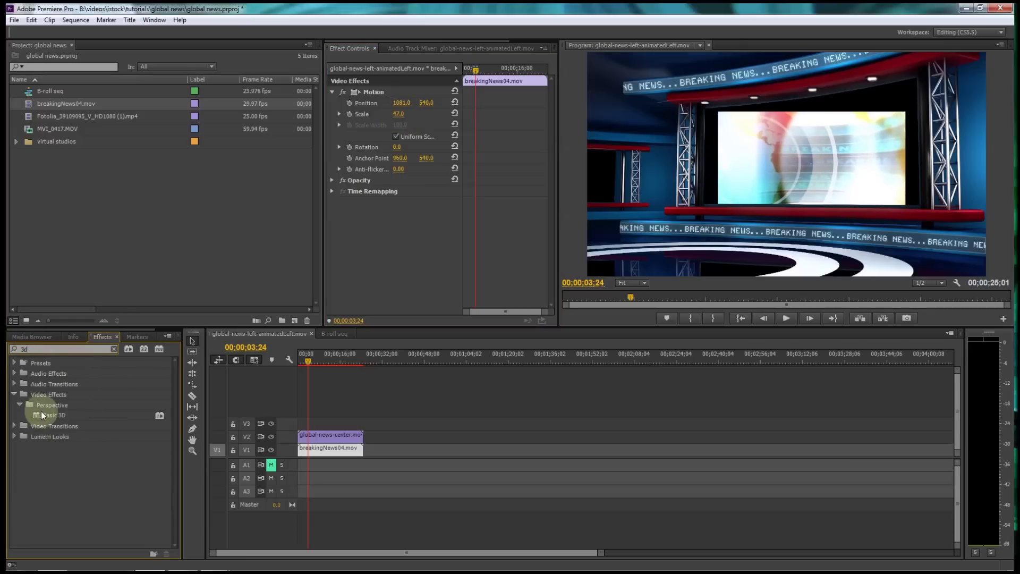
{"action": "left_click_drag", "start_coordinate": [191, 428], "coordinate": [330, 449]}
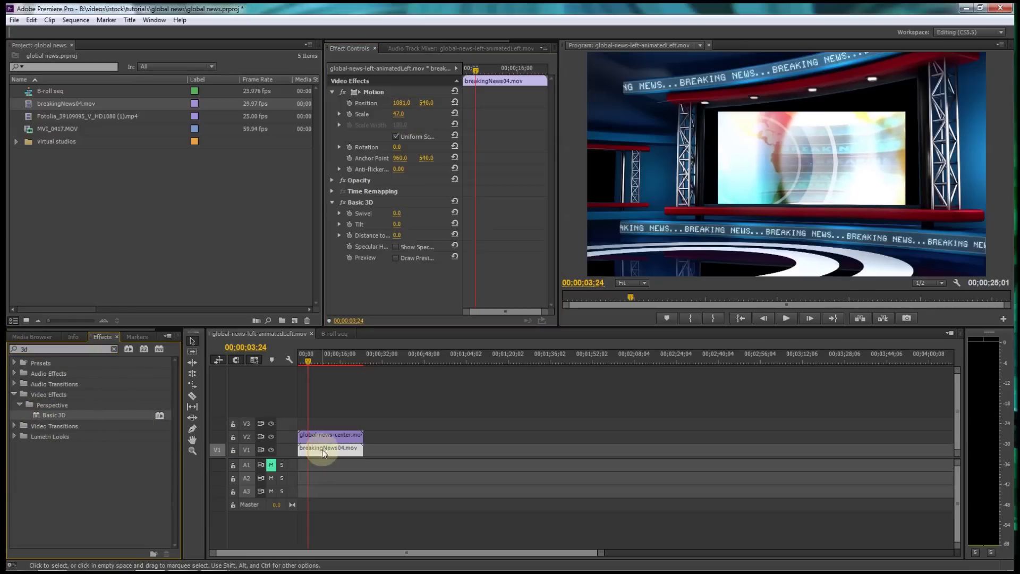
{"action": "left_click", "coordinate": [397, 215]}
{"action": "mouse_move", "coordinate": [397, 215]}
{"action": "left_mouse_down"}
{"action": "mouse_move", "coordinate": [424, 217]}
{"action": "mouse_move", "coordinate": [394, 213]}
{"action": "mouse_move", "coordinate": [410, 212]}
{"action": "left_mouse_up"}
{"action": "mouse_move", "coordinate": [392, 111]}
{"action": "left_mouse_down"}
{"action": "mouse_move", "coordinate": [435, 116]}
{"action": "mouse_move", "coordinate": [406, 115]}
{"action": "left_mouse_up"}
{"action": "left_click", "coordinate": [318, 361]}
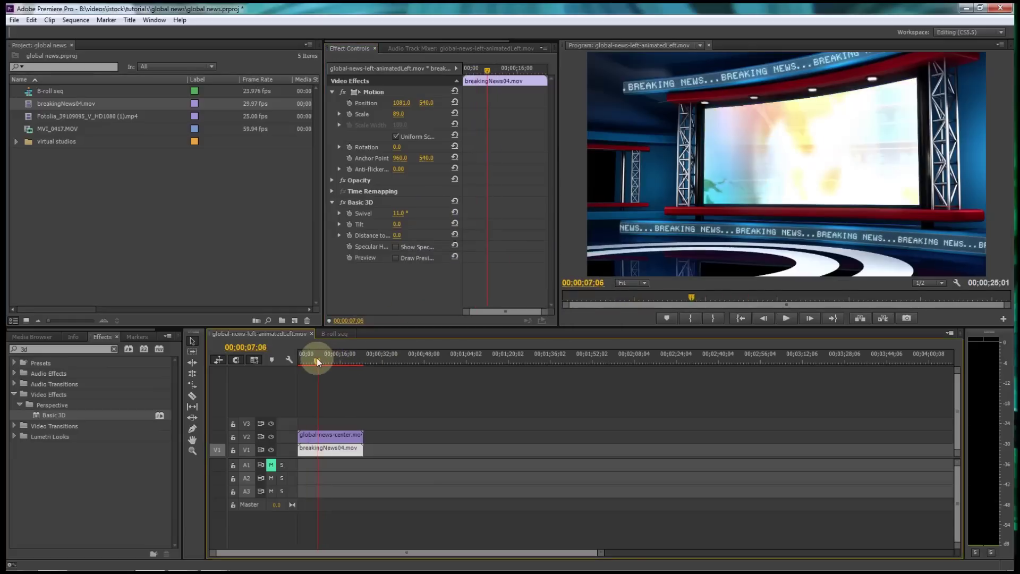
{"action": "left_click_drag", "start_coordinate": [318, 361], "coordinate": [298, 359]}
{"action": "key", "text": "space"}
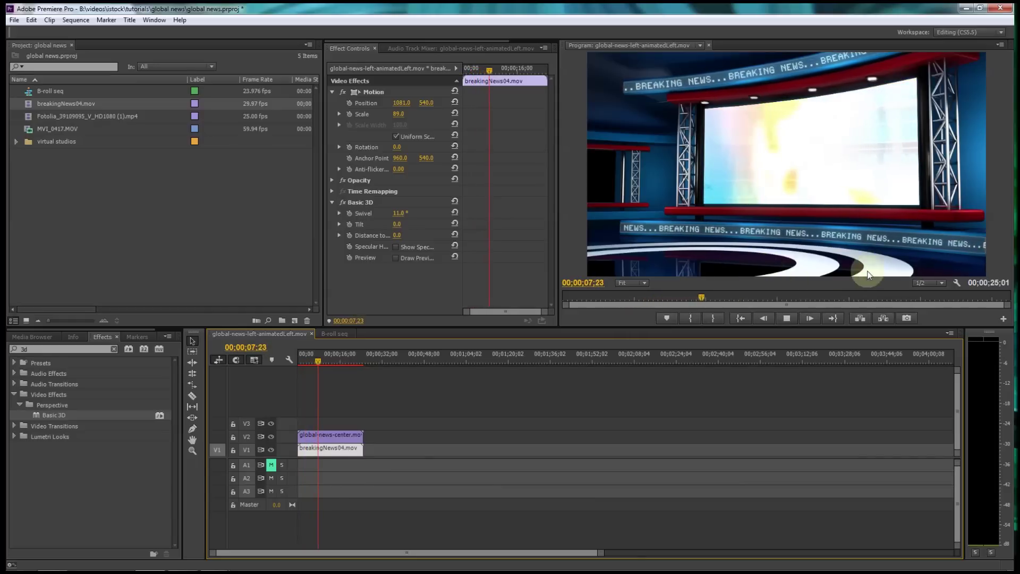
{"action": "key", "text": "space"}
Move both clips up one track to V3 and V2, duplicate breakingNews04.mov onto V1 beneath them, and check the frame at 00;00;11;12.
{"action": "left_click_drag", "start_coordinate": [396, 438], "coordinate": [342, 427]}
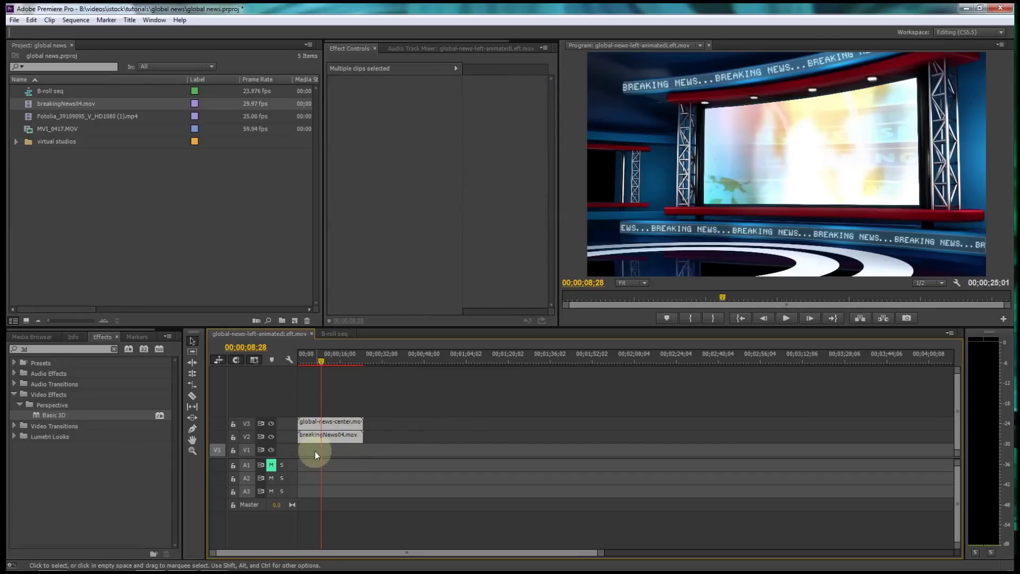
{"action": "left_click", "coordinate": [396, 423]}
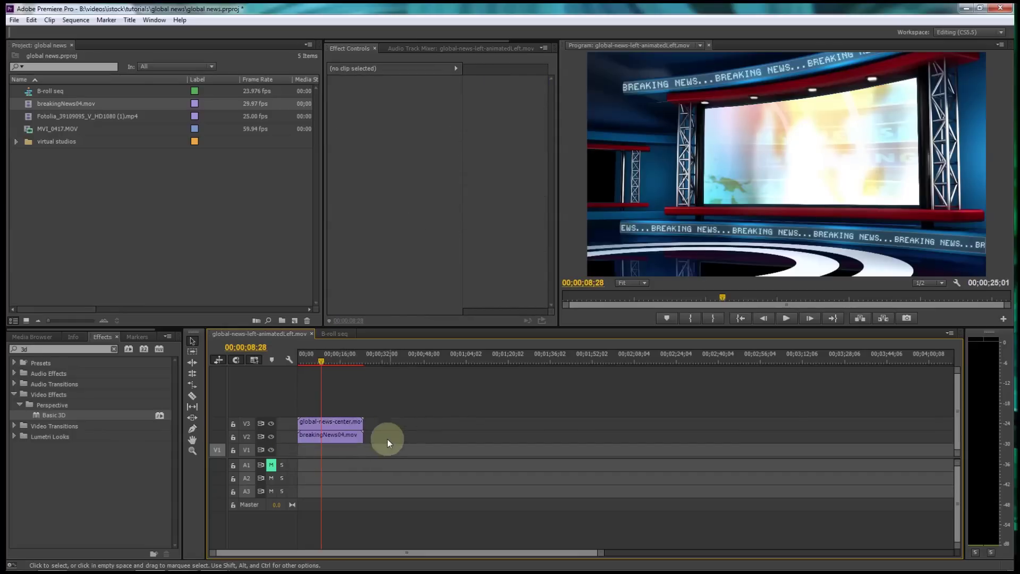
{"action": "left_click", "coordinate": [343, 436]}
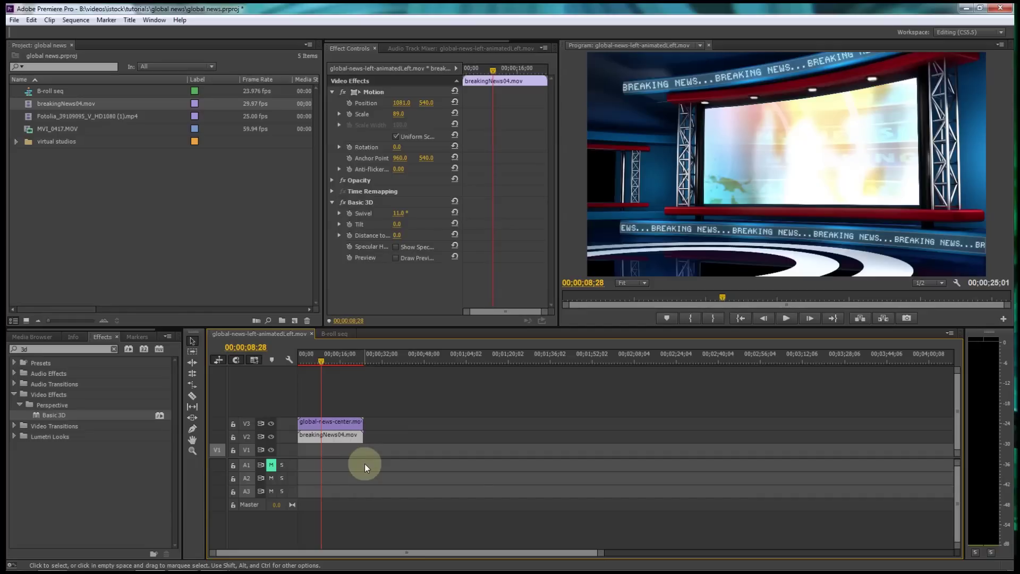
{"action": "key", "text": "."}
{"action": "left_click_drag", "start_coordinate": [362, 451], "coordinate": [337, 450]}
{"action": "left_click", "coordinate": [327, 359]}
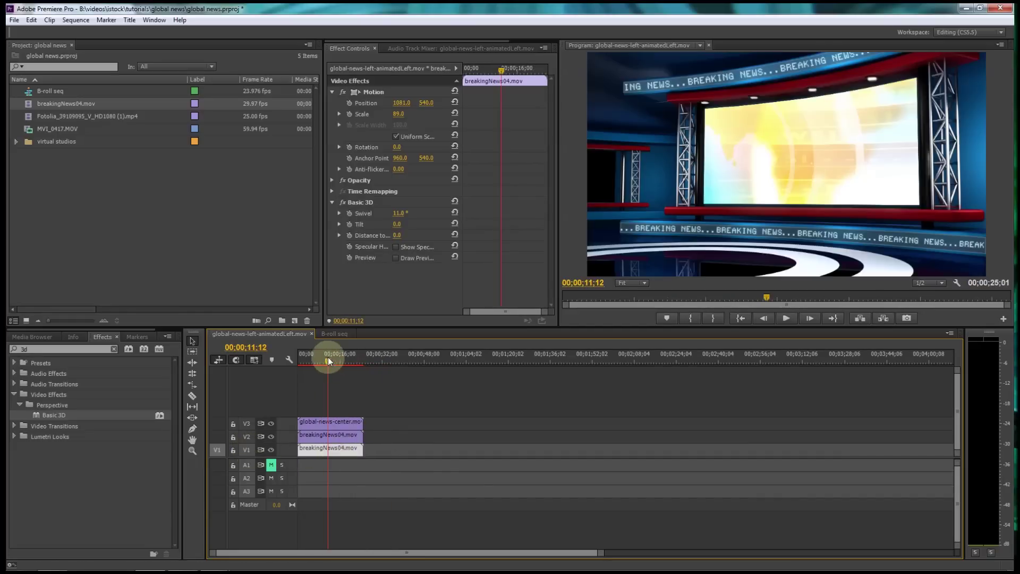
Set the Scale of the breakingNews04.mov clip on V1 to 82, keeping Uniform Scale enabled.
{"action": "left_click", "coordinate": [329, 444]}
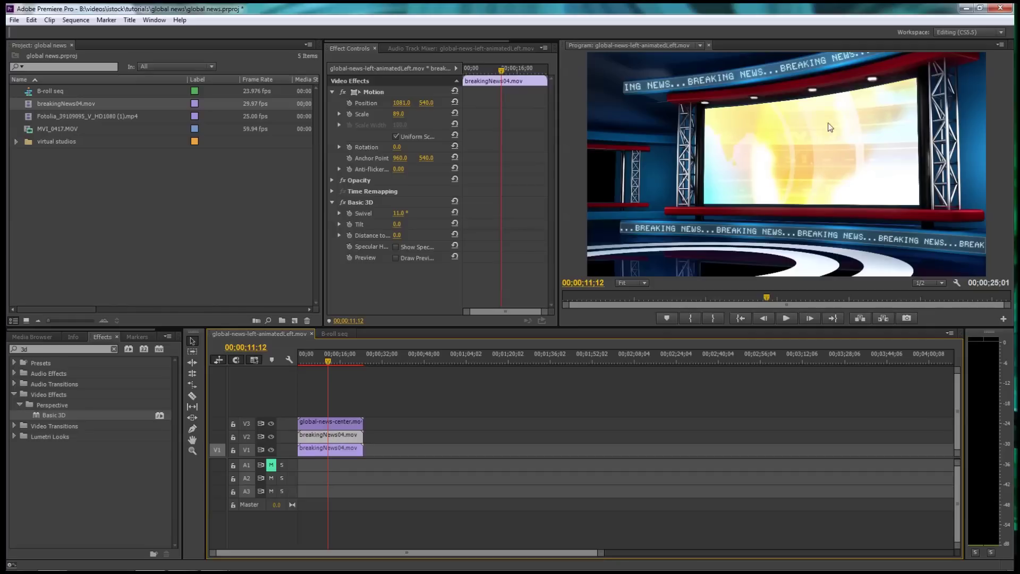
{"action": "left_click", "coordinate": [333, 451]}
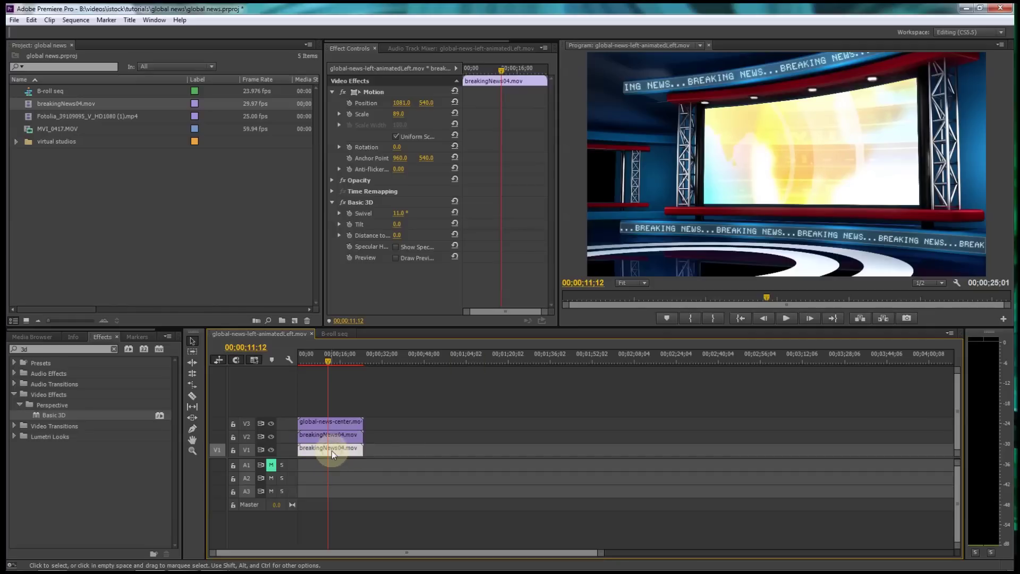
{"action": "left_click", "coordinate": [339, 113]}
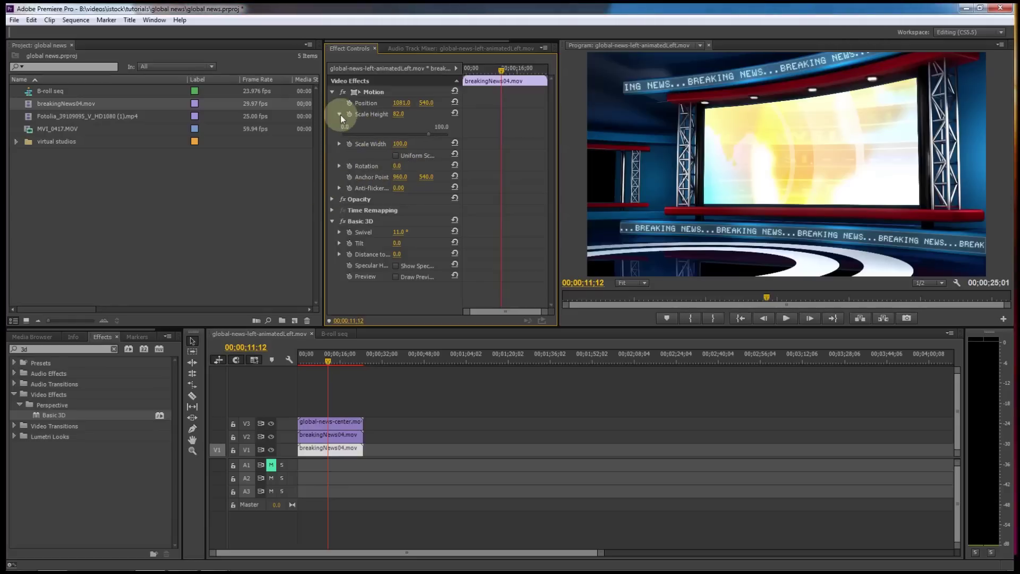
{"action": "left_click", "coordinate": [395, 156]}
Search the effects for "flip" and apply Vertical Flip to the breakingNews04.mov clip on V1.
{"action": "left_click", "coordinate": [37, 347]}
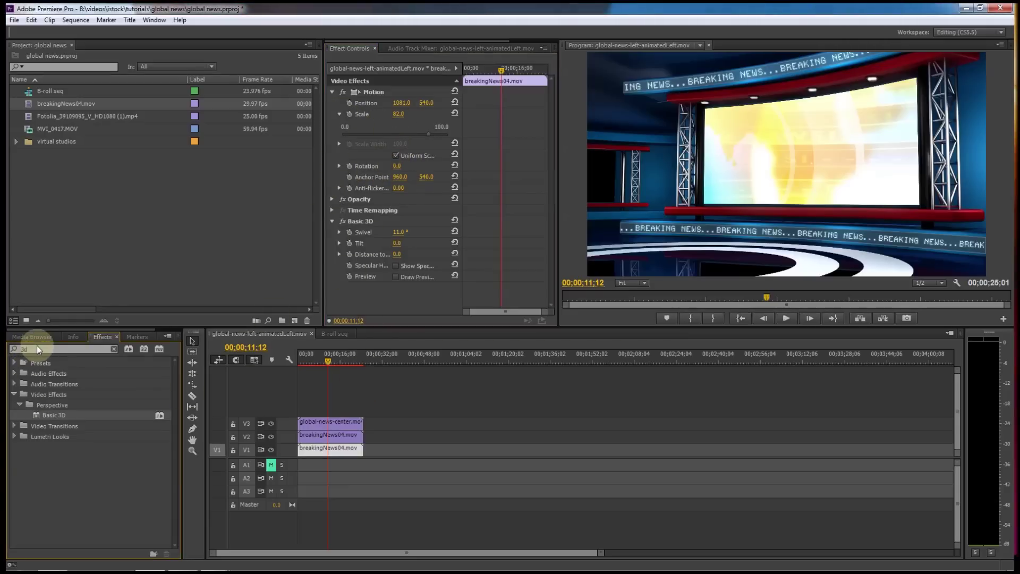
{"action": "left_click_drag", "start_coordinate": [46, 348], "coordinate": [8, 348]}
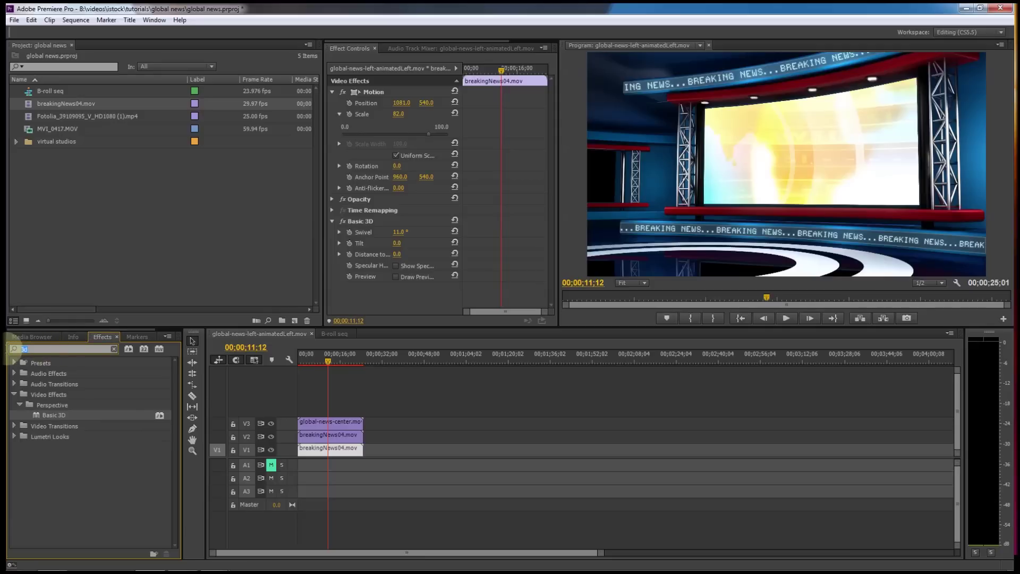
{"action": "type", "text": "flip"}
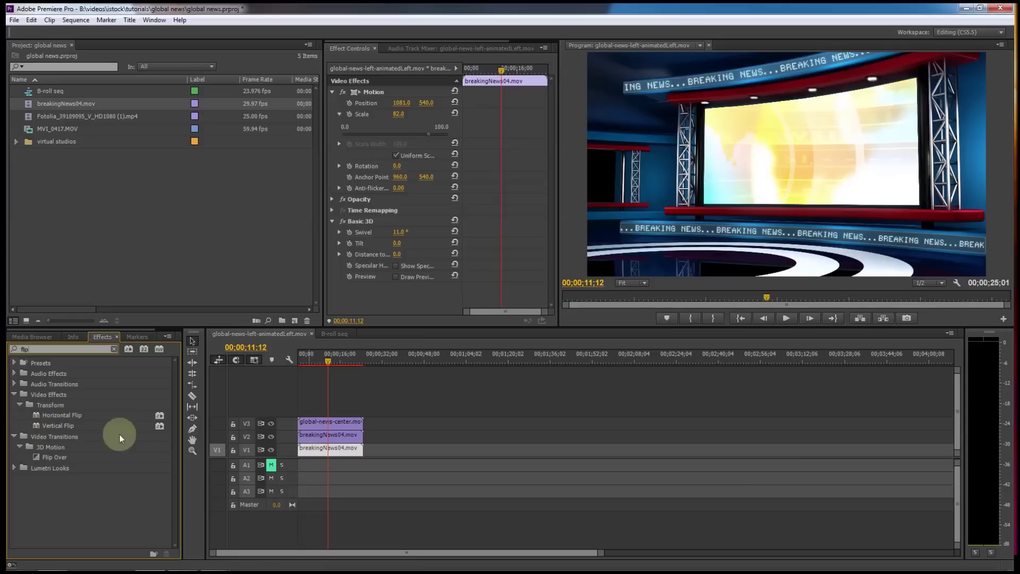
{"action": "left_click", "coordinate": [36, 425]}
{"action": "left_click_drag", "start_coordinate": [36, 425], "coordinate": [328, 449]}
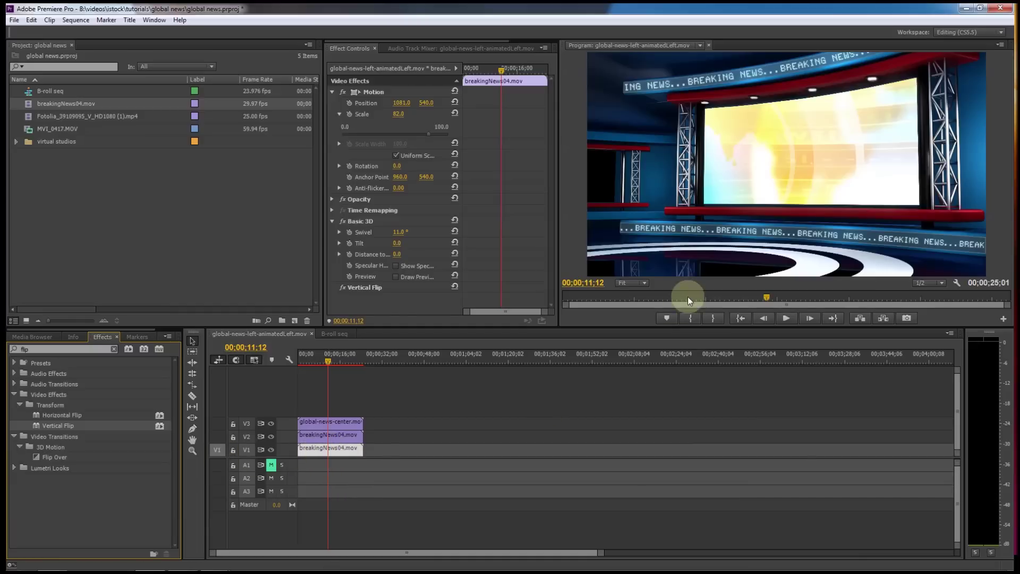
Set the V1 clip's Position to 1081, 1398 as a floor reflection and play back the sequence from the start.
{"action": "left_click", "coordinate": [424, 104]}
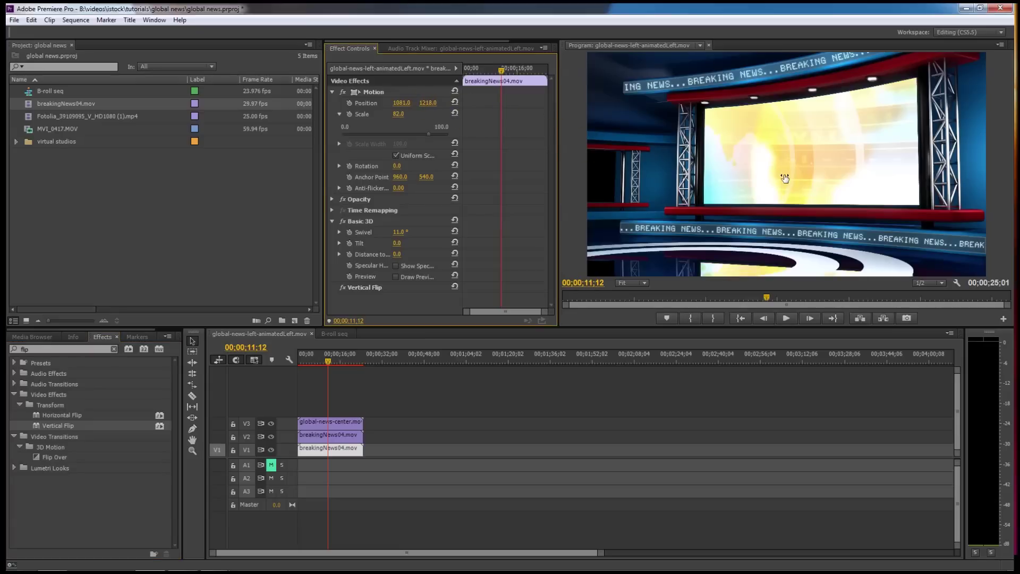
{"action": "left_click_drag", "start_coordinate": [785, 178], "coordinate": [874, 176]}
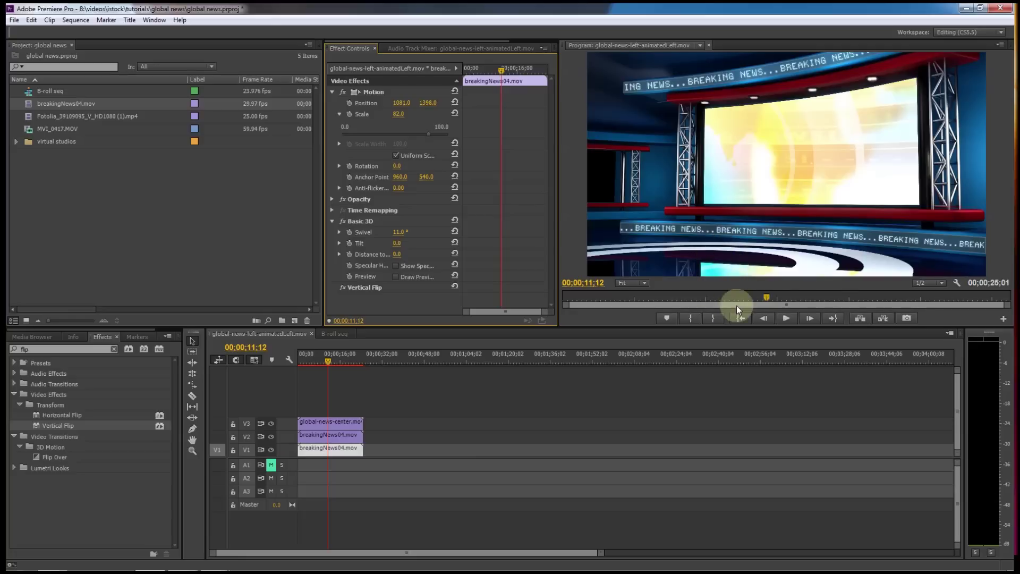
{"action": "left_click_drag", "start_coordinate": [326, 362], "coordinate": [293, 361]}
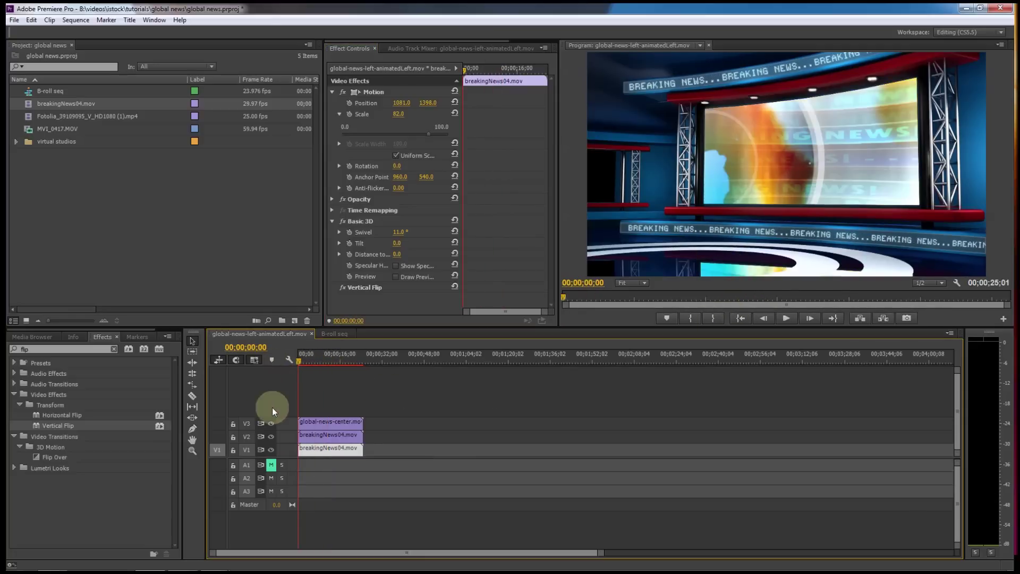
{"action": "key", "text": "space"}
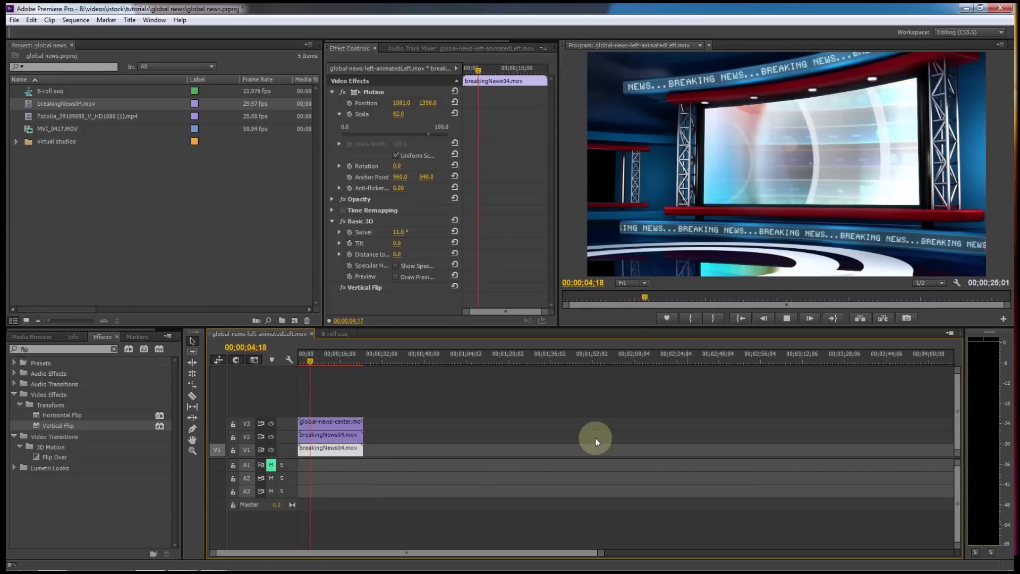
{"action": "left_click", "coordinate": [401, 448]}
{"action": "left_click", "coordinate": [336, 453]}
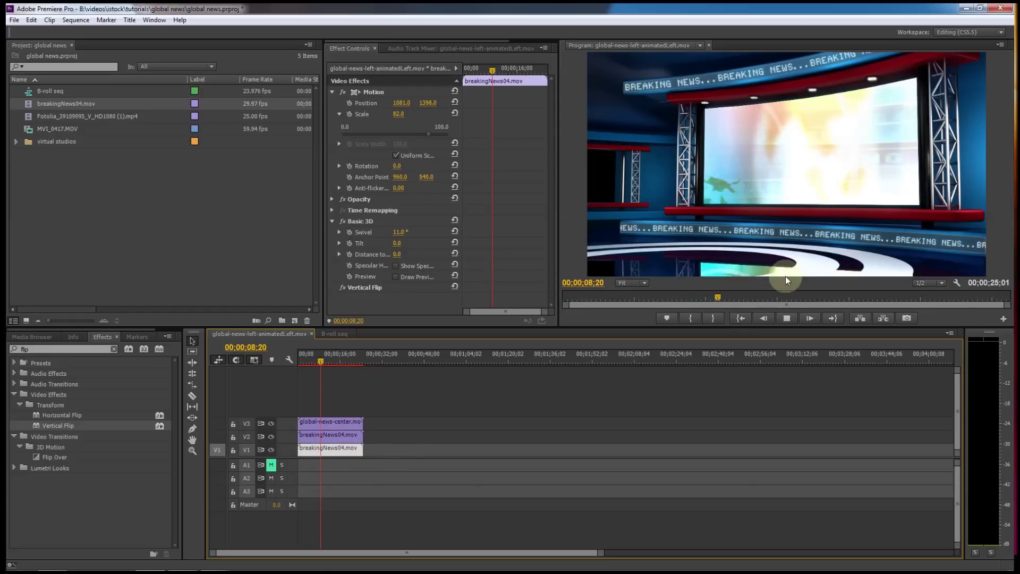
{"action": "left_click", "coordinate": [735, 273]}
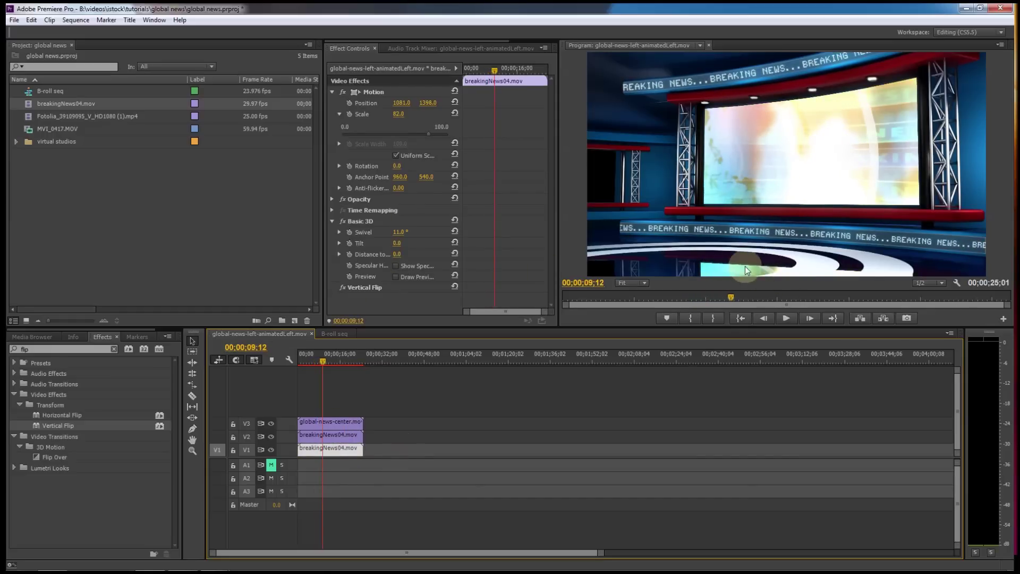
Set the Opacity of the reflected breakingNews04.mov clip on V1 to 30% and play back the sequence from the start.
{"action": "left_click", "coordinate": [340, 115]}
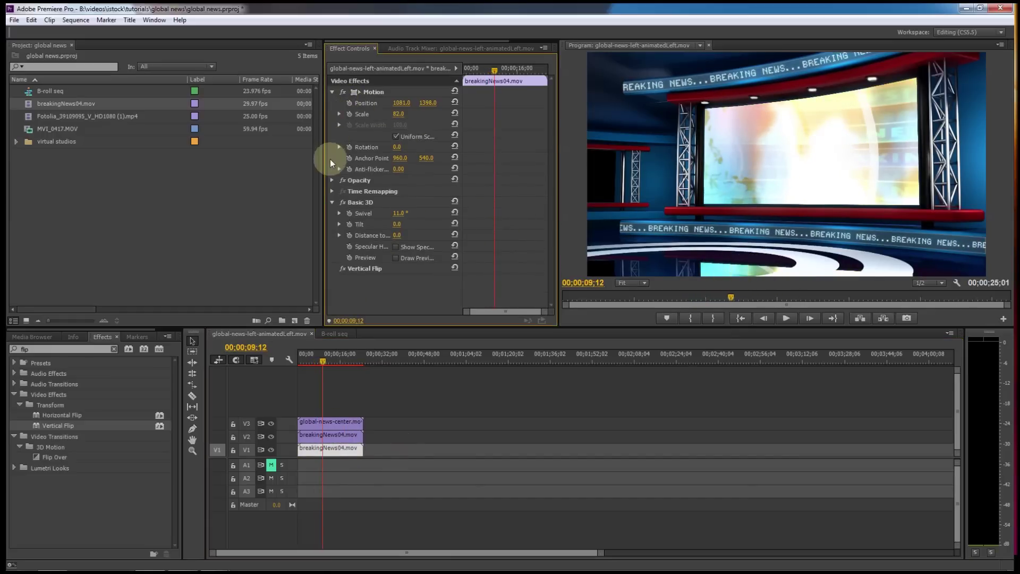
{"action": "left_click", "coordinate": [332, 92]}
{"action": "left_click", "coordinate": [332, 125]}
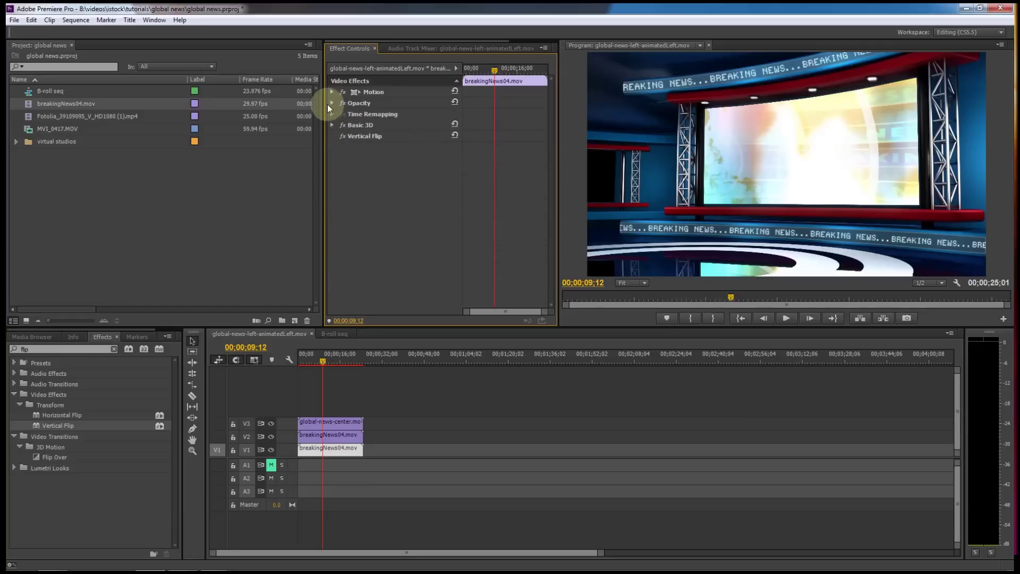
{"action": "left_click", "coordinate": [332, 103]}
{"action": "left_click_drag", "start_coordinate": [380, 117], "coordinate": [355, 123]}
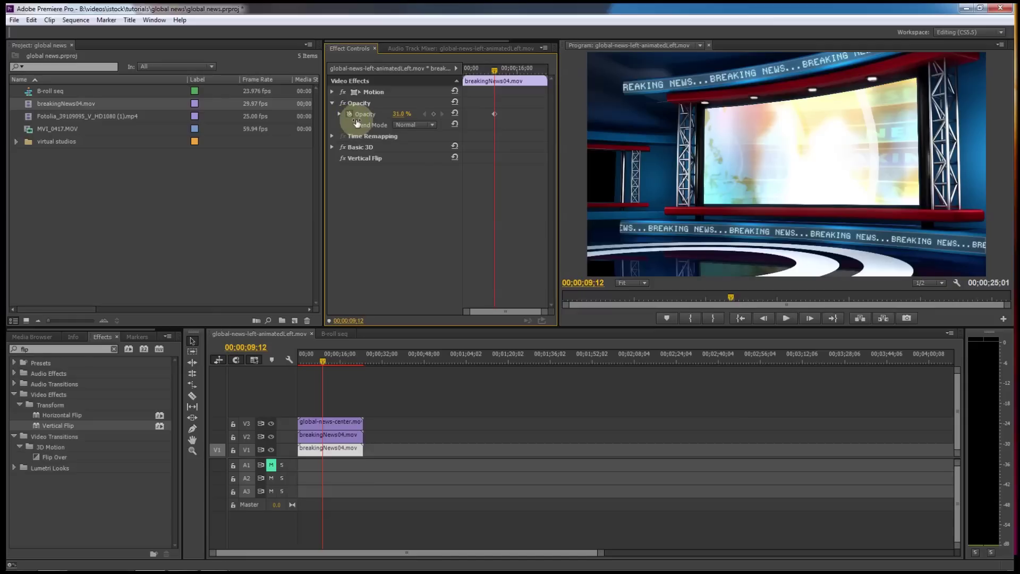
{"action": "left_click_drag", "start_coordinate": [356, 122], "coordinate": [406, 317]}
{"action": "left_click_drag", "start_coordinate": [339, 354], "coordinate": [278, 365]}
{"action": "key", "text": "space"}
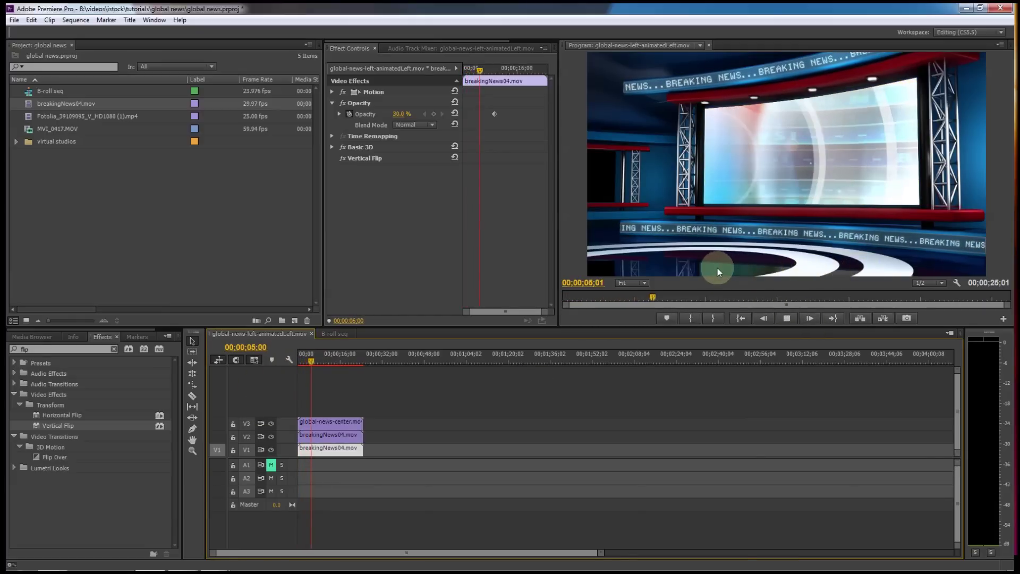
{"action": "key", "text": "space"}
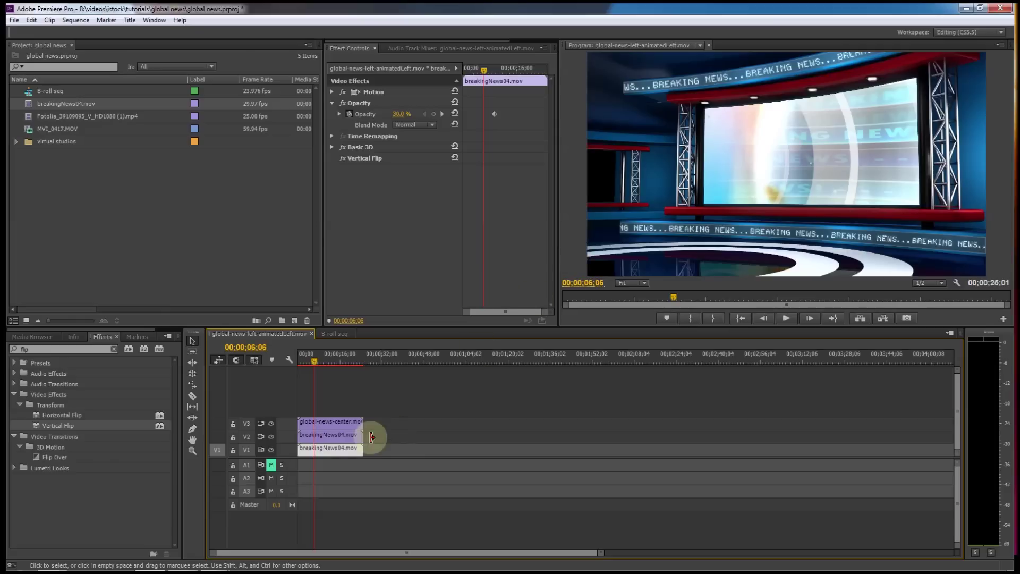
Add two video tracks after Video 3 and no audio tracks.
{"action": "right_click", "coordinate": [250, 402]}
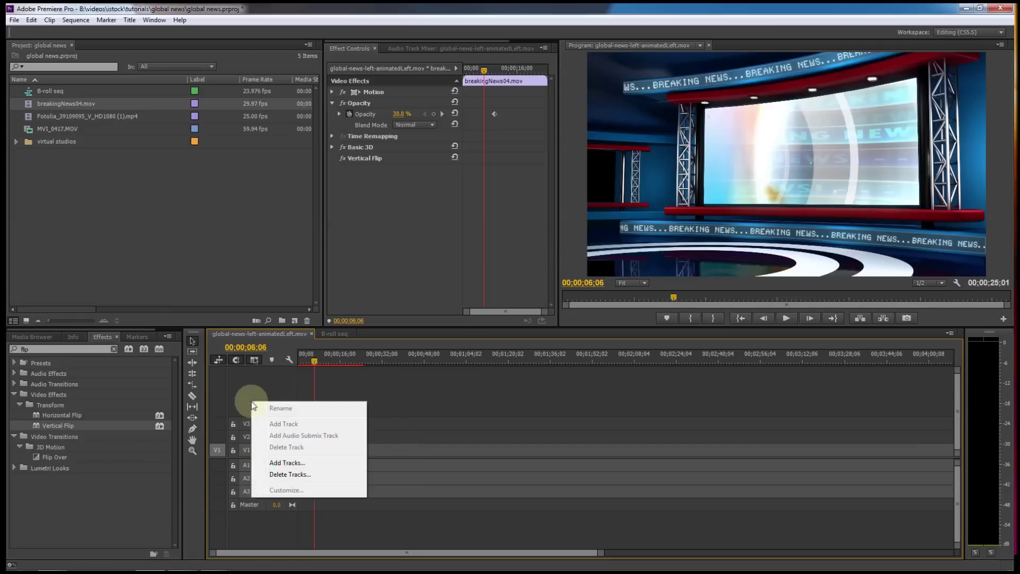
{"action": "left_click", "coordinate": [268, 384]}
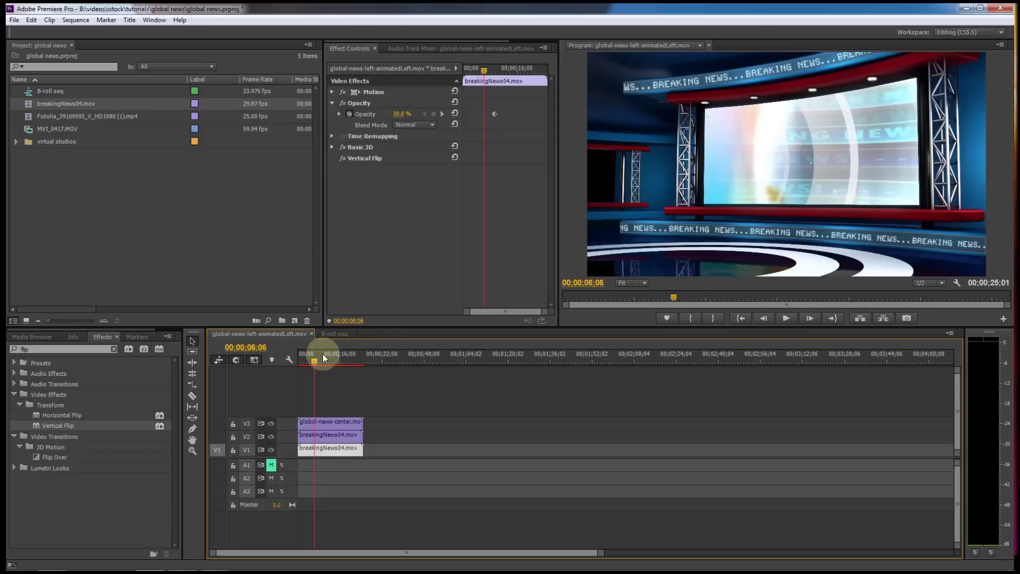
{"action": "right_click", "coordinate": [232, 388]}
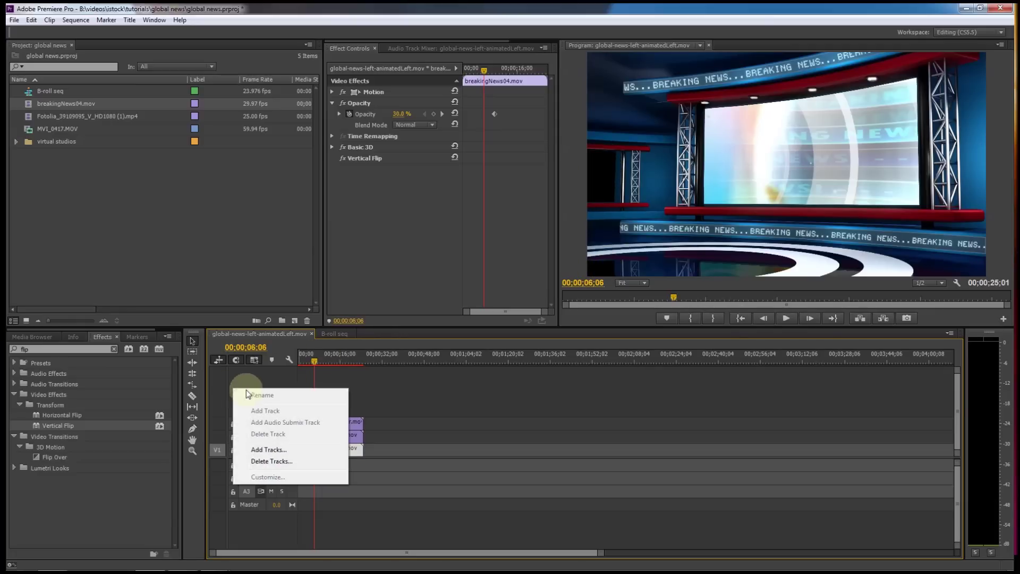
{"action": "left_click", "coordinate": [266, 449]}
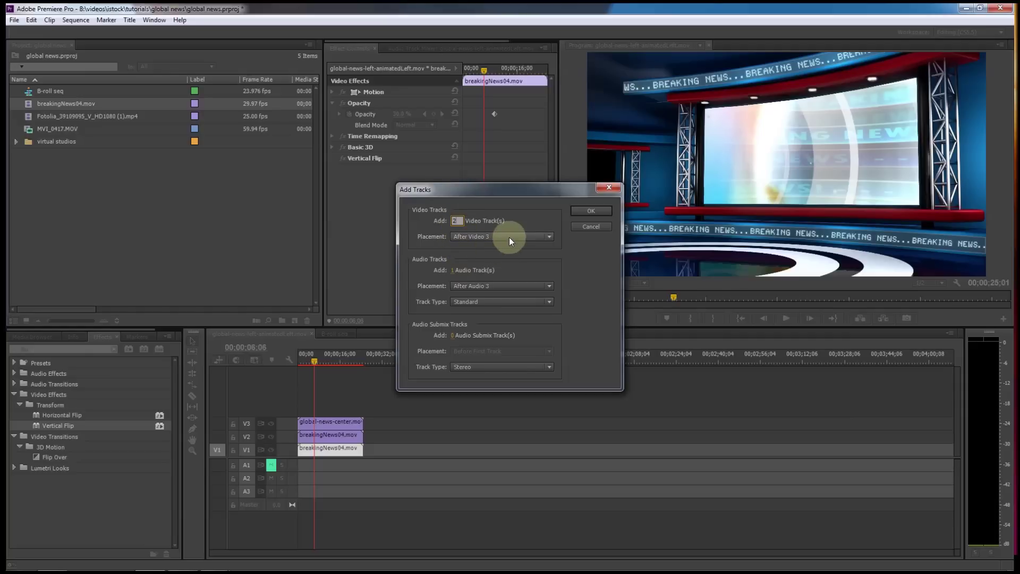
{"action": "left_click", "coordinate": [453, 271]}
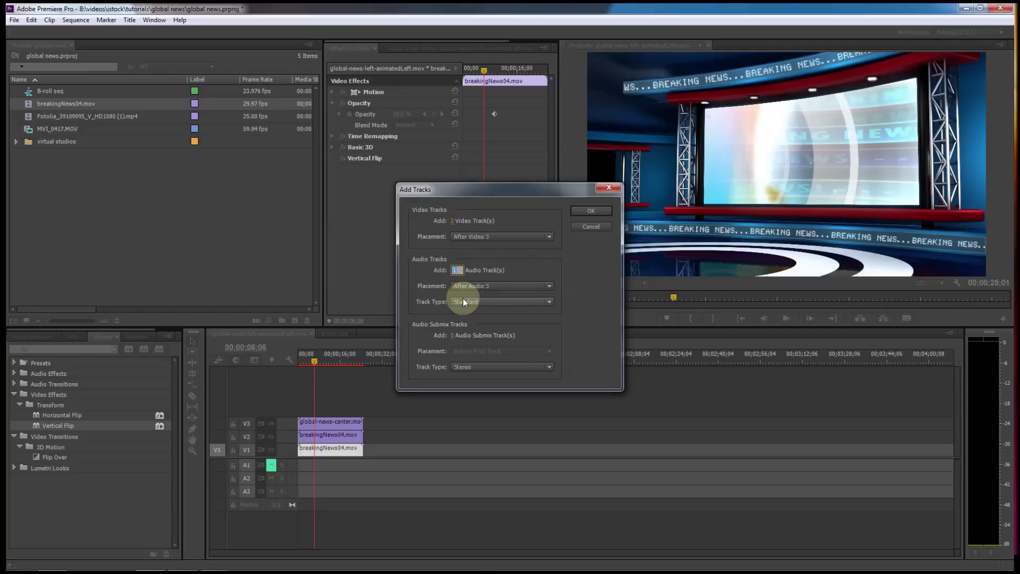
{"action": "type", "text": "0"}
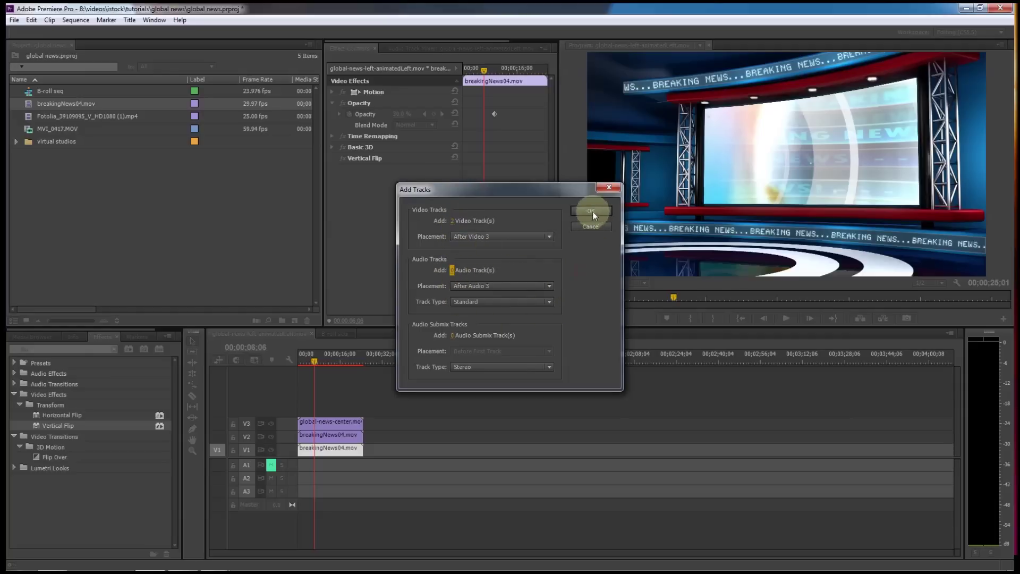
{"action": "left_click", "coordinate": [591, 211]}
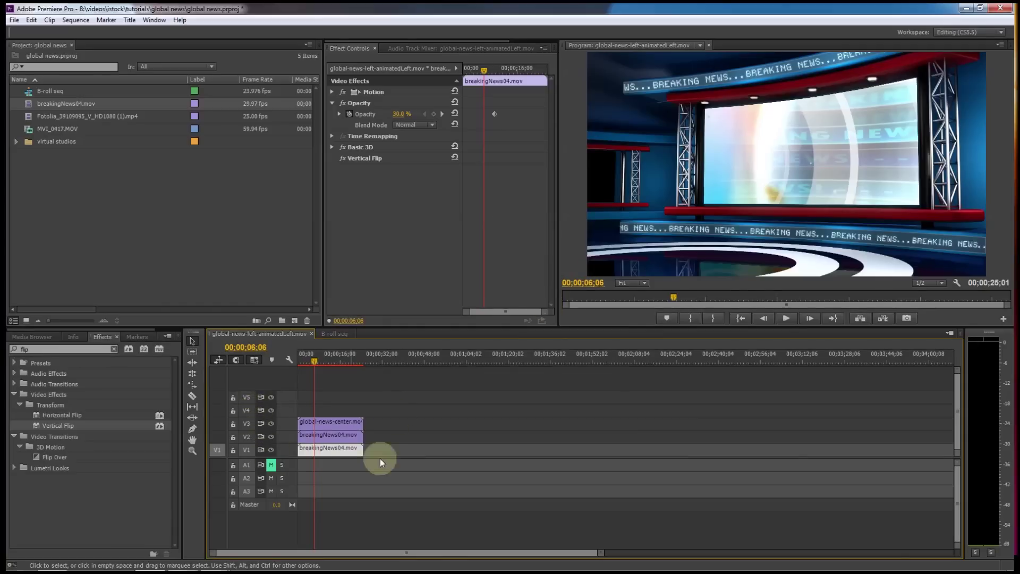
Move all three clips up to V3–V5, duplicate the two breakingNews04.mov clips onto V1 and V2, and view the frame at 00;00;12;00.
{"action": "left_click_drag", "start_coordinate": [388, 408], "coordinate": [333, 396]}
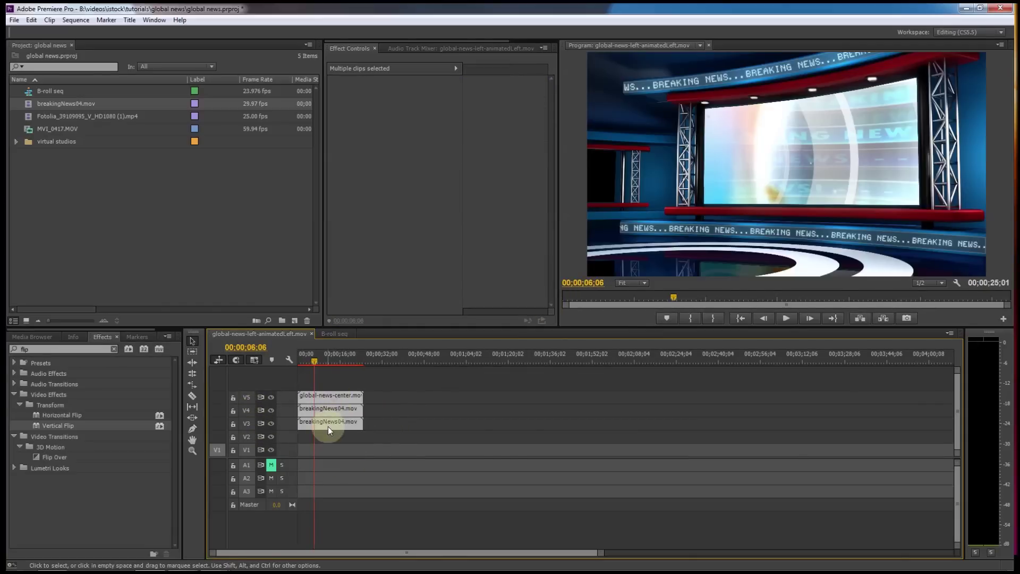
{"action": "left_click", "coordinate": [312, 440]}
{"action": "left_click", "coordinate": [399, 425]}
{"action": "left_click", "coordinate": [349, 422]}
{"action": "left_click_drag", "start_coordinate": [366, 404], "coordinate": [356, 431]}
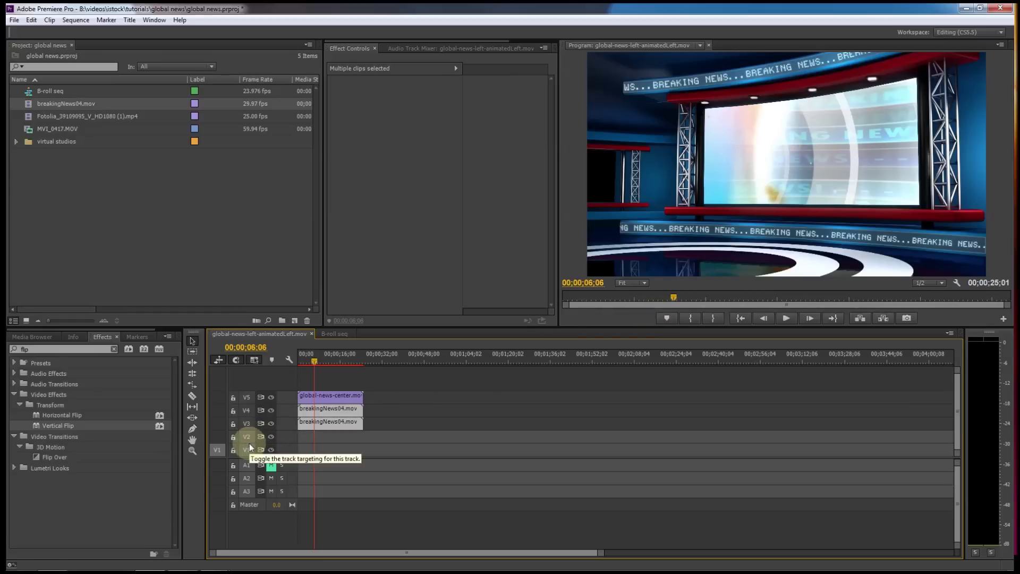
{"action": "key", "text": "ctrl+v"}
{"action": "left_click_drag", "start_coordinate": [367, 439], "coordinate": [334, 446]}
{"action": "left_click", "coordinate": [330, 361]}
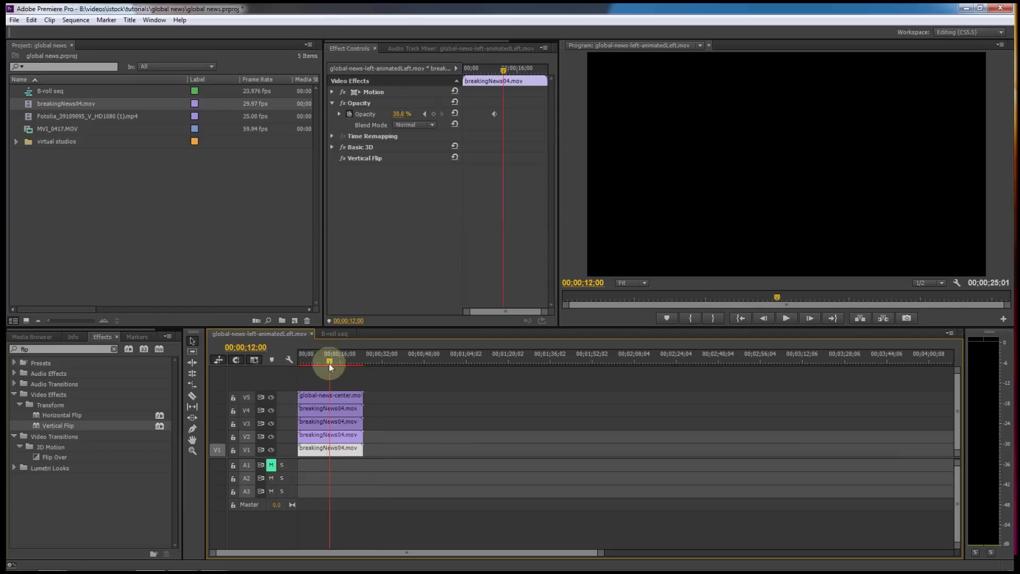
{"action": "left_click", "coordinate": [386, 435]}
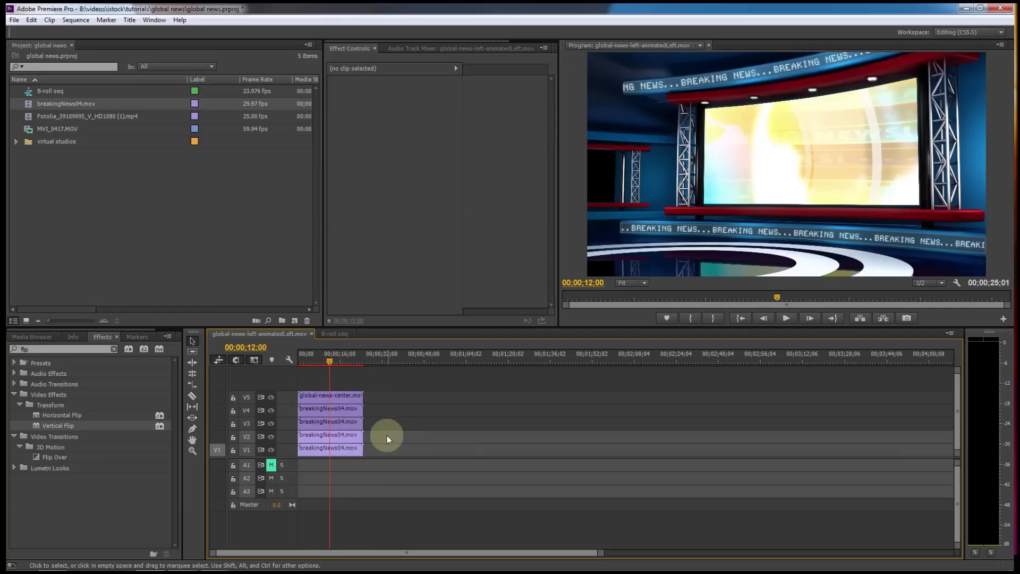
Set the V2 breakingNews04.mov clip's Position to 437, 540 behind the small side screen and check the placement by toggling V5's output.
{"action": "left_click", "coordinate": [326, 437]}
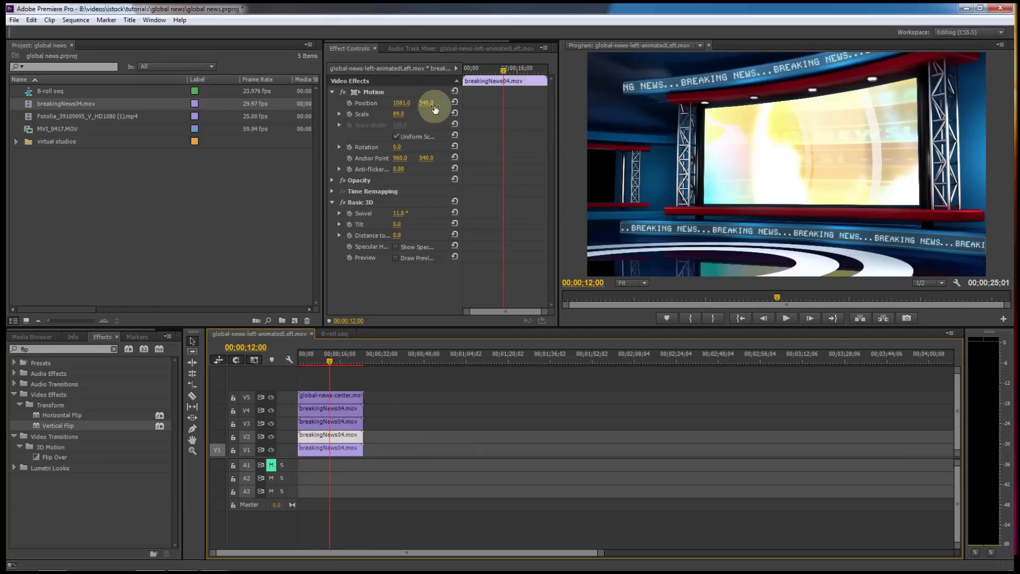
{"action": "mouse_move", "coordinate": [408, 103]}
{"action": "left_mouse_down"}
{"action": "mouse_move", "coordinate": [177, 114]}
{"action": "mouse_move", "coordinate": [60, 133]}
{"action": "mouse_move", "coordinate": [403, 104]}
{"action": "left_mouse_up"}
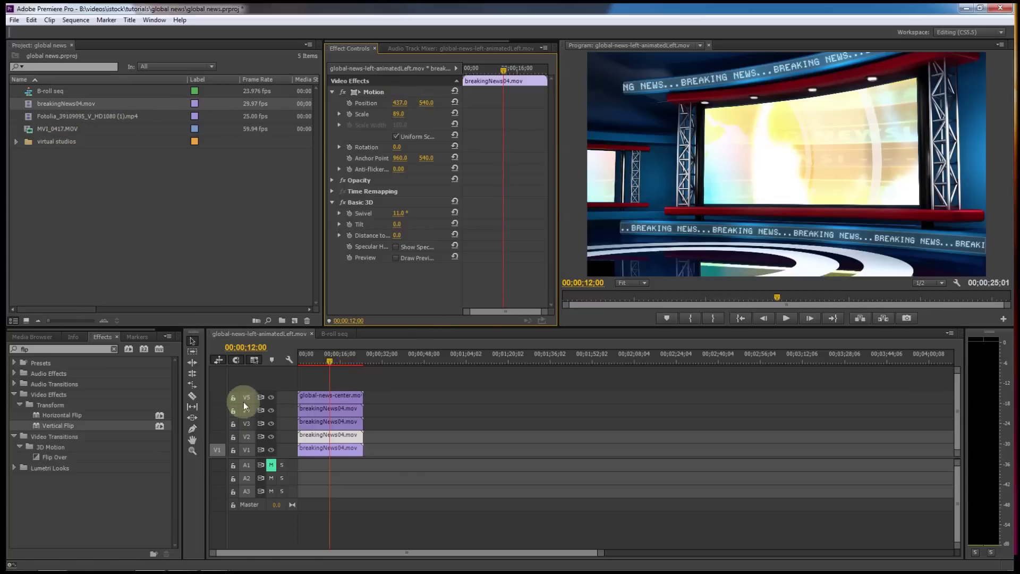
{"action": "left_click", "coordinate": [272, 400]}
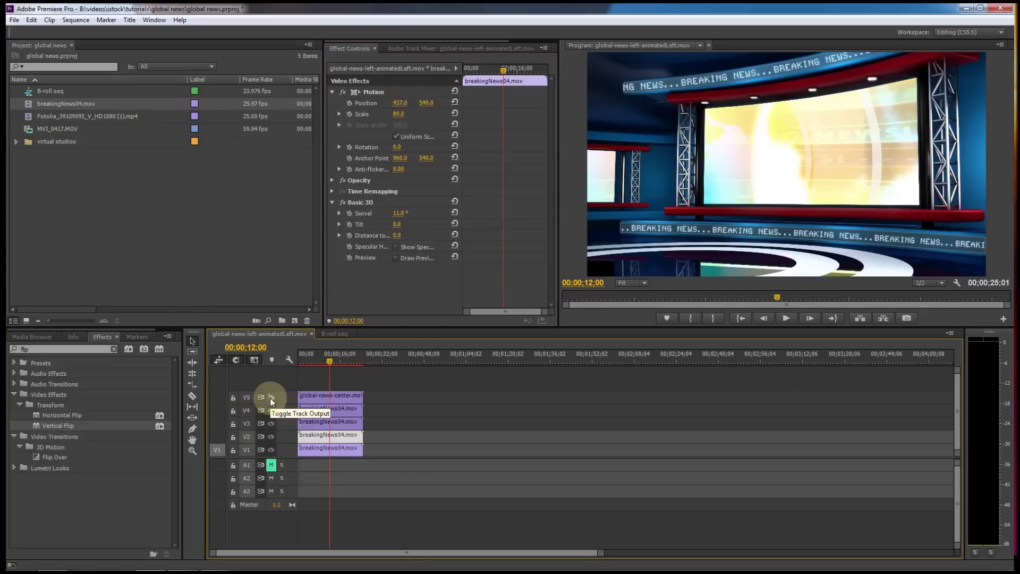
{"action": "left_click", "coordinate": [271, 397]}
Reduce the V2 breakingNews04.mov clip's Scale to fit the small side screen and select the reflection copy on V1.
{"action": "mouse_move", "coordinate": [401, 114]}
{"action": "left_mouse_down"}
{"action": "mouse_move", "coordinate": [365, 109]}
{"action": "mouse_move", "coordinate": [406, 116]}
{"action": "left_mouse_up"}
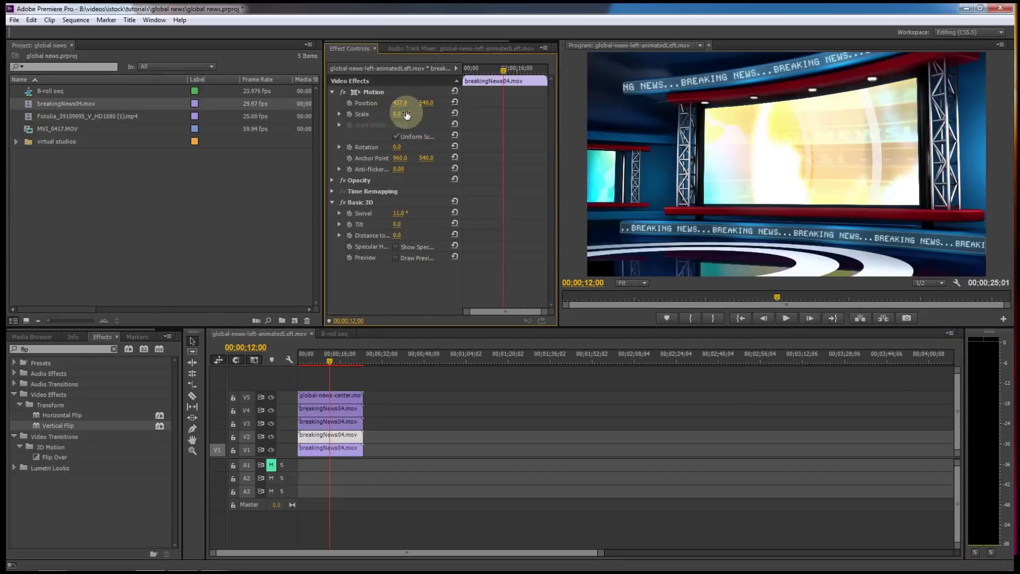
{"action": "left_click", "coordinate": [400, 114]}
{"action": "type", "text": "24"}
{"action": "key", "text": "Return"}
{"action": "mouse_move", "coordinate": [399, 115]}
{"action": "left_mouse_down"}
{"action": "mouse_move", "coordinate": [417, 114]}
{"action": "mouse_move", "coordinate": [384, 114]}
{"action": "mouse_move", "coordinate": [407, 115]}
{"action": "left_mouse_up"}
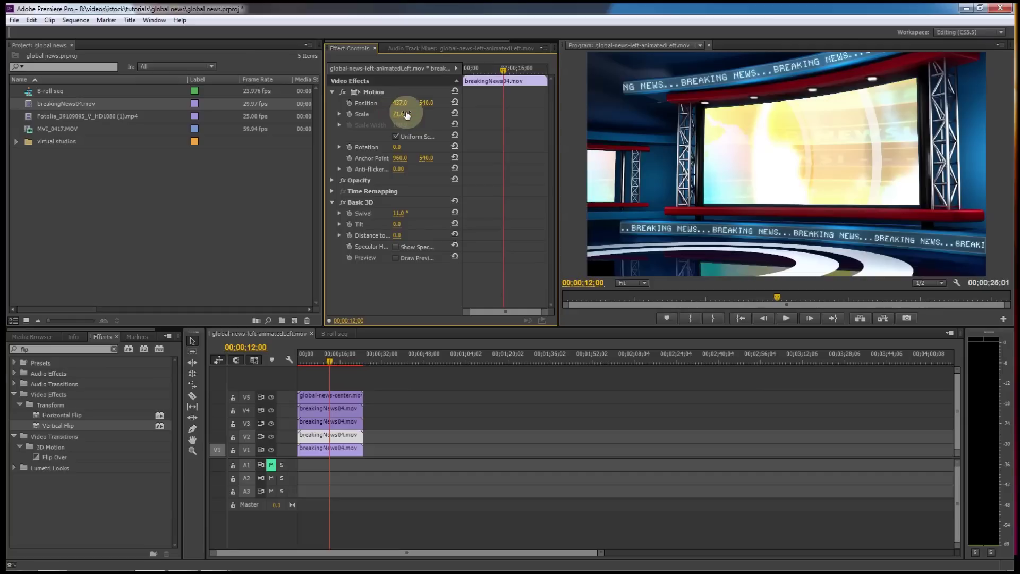
{"action": "left_click", "coordinate": [353, 449]}
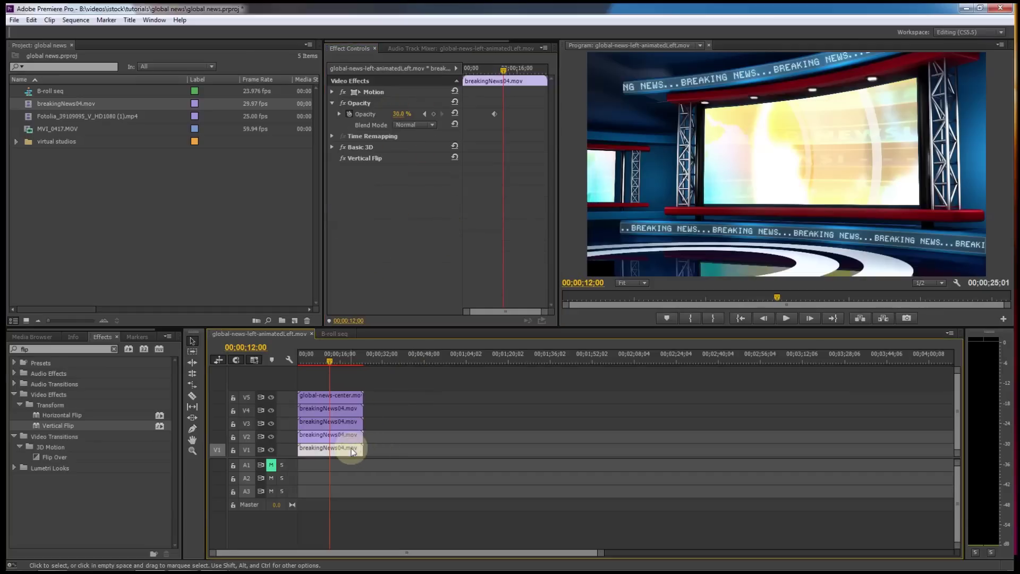
Try placing the V1 breakingNews04.mov reflection under the small side screen with Position 374, 1730 and Scale 27.
{"action": "left_click", "coordinate": [332, 92]}
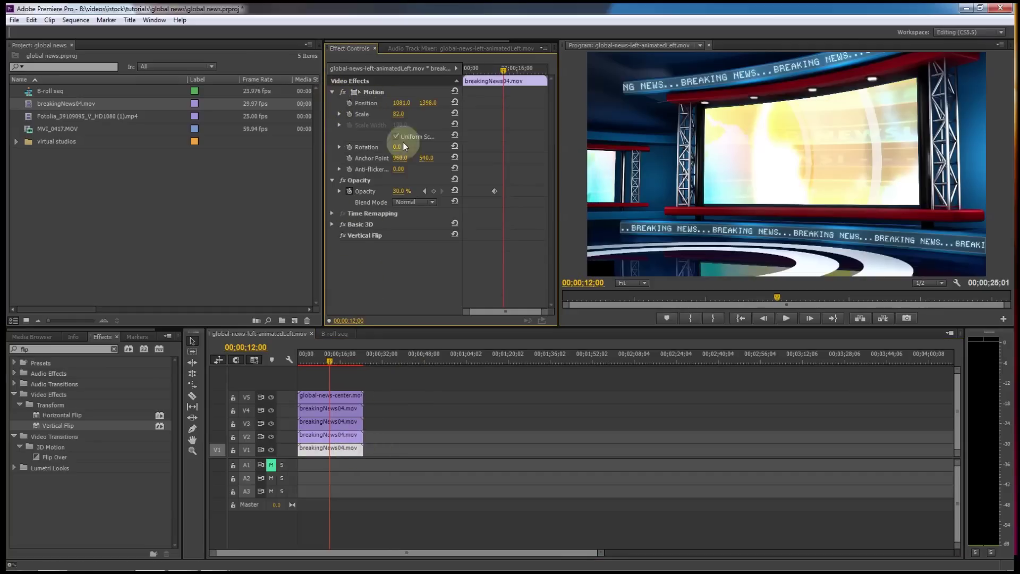
{"action": "left_click_drag", "start_coordinate": [428, 106], "coordinate": [237, 130]}
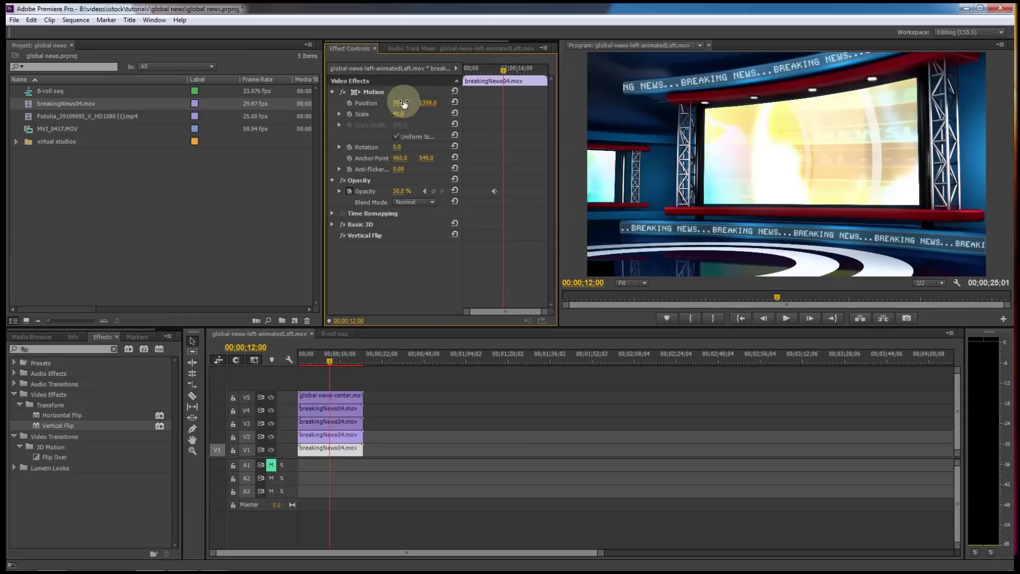
{"action": "left_click_drag", "start_coordinate": [409, 109], "coordinate": [260, 114]}
{"action": "left_click_drag", "start_coordinate": [427, 102], "coordinate": [494, 109]}
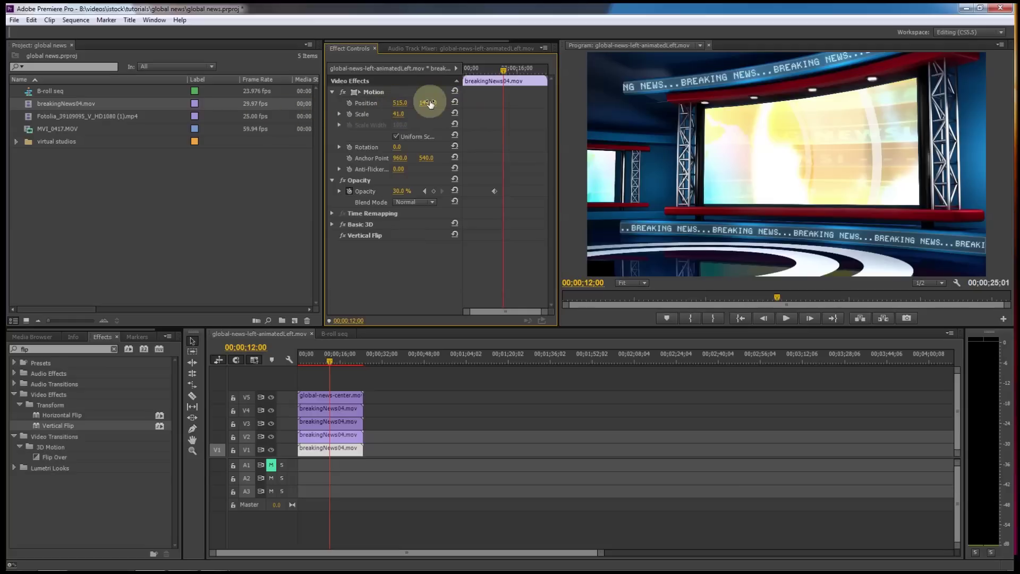
{"action": "left_click_drag", "start_coordinate": [430, 103], "coordinate": [586, 139]}
{"action": "left_click_drag", "start_coordinate": [394, 106], "coordinate": [334, 103]}
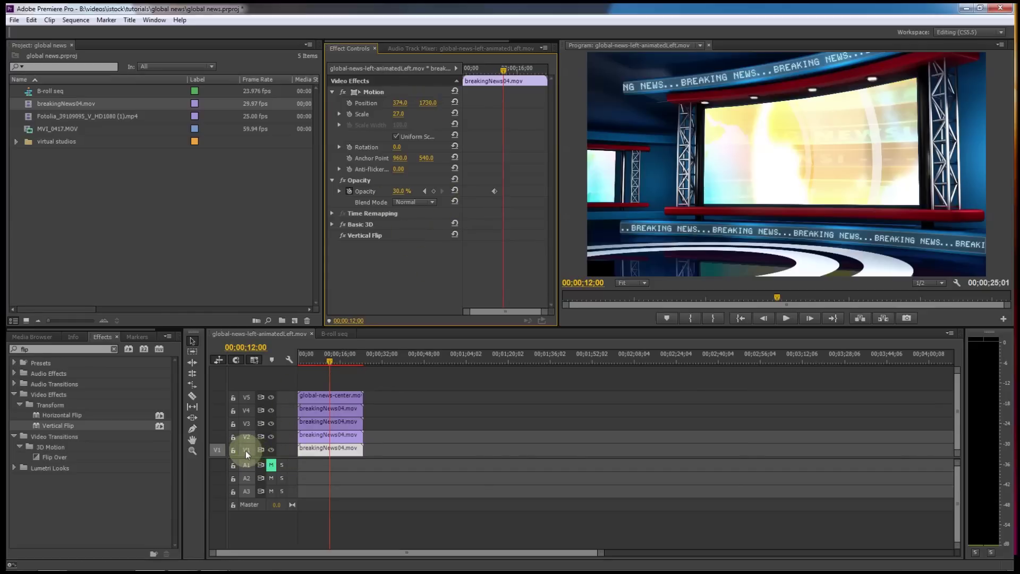
Turn off the output of tracks V2 through V5 to isolate the V1 reflection clip.
{"action": "left_click", "coordinate": [270, 437]}
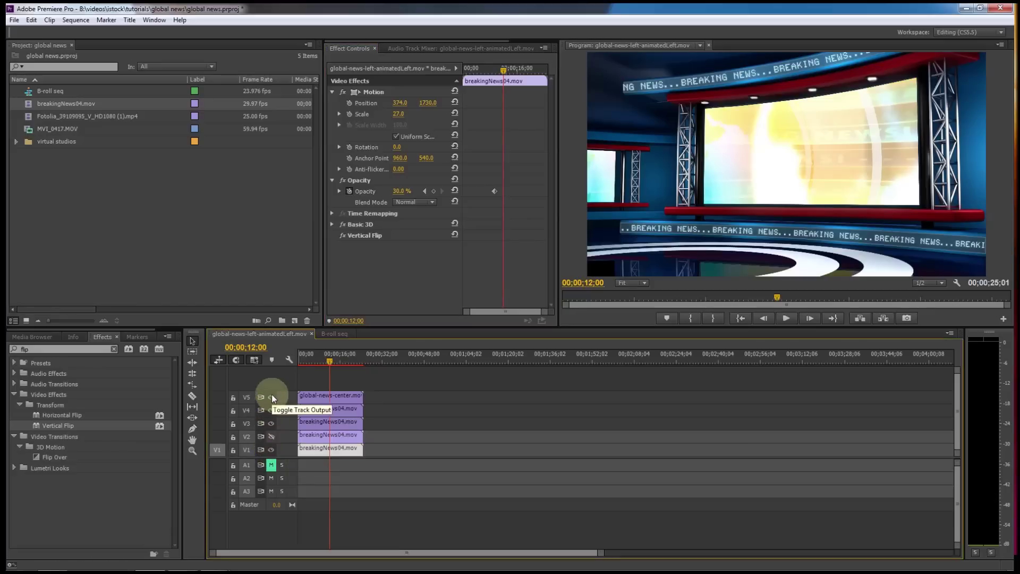
{"action": "left_click", "coordinate": [271, 424]}
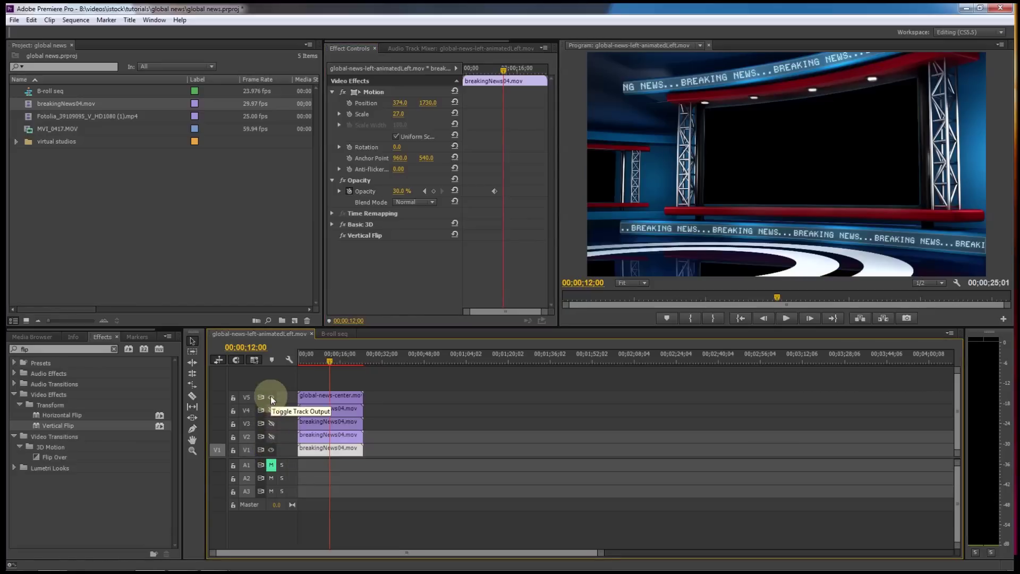
{"action": "left_click", "coordinate": [271, 397]}
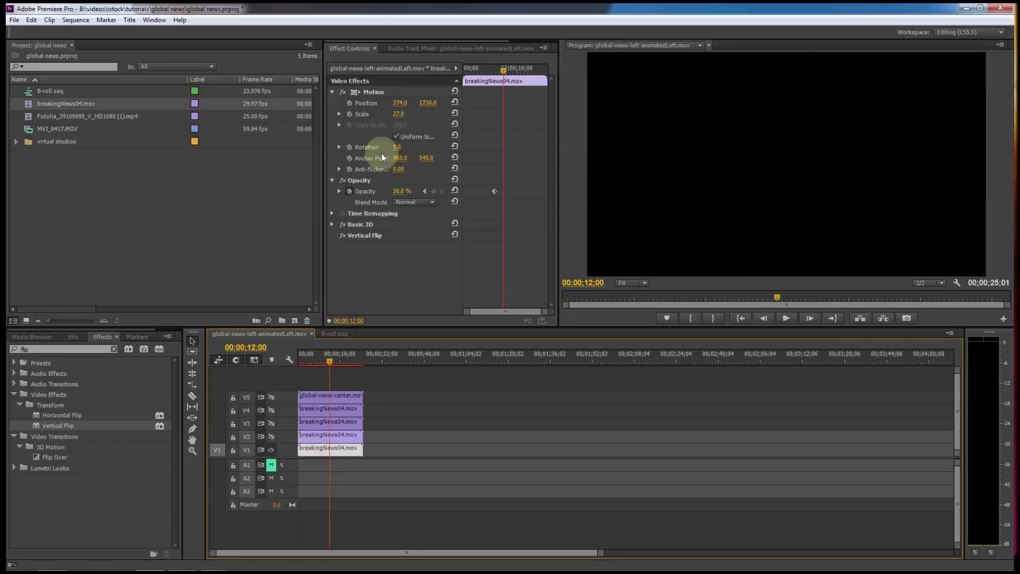
Set the V1 clip's Position to 123, 962 and Scale to 30 over the small screen's floor reflection, and restore all track outputs.
{"action": "left_click_drag", "start_coordinate": [398, 106], "coordinate": [374, 148]}
{"action": "left_click", "coordinate": [272, 397]}
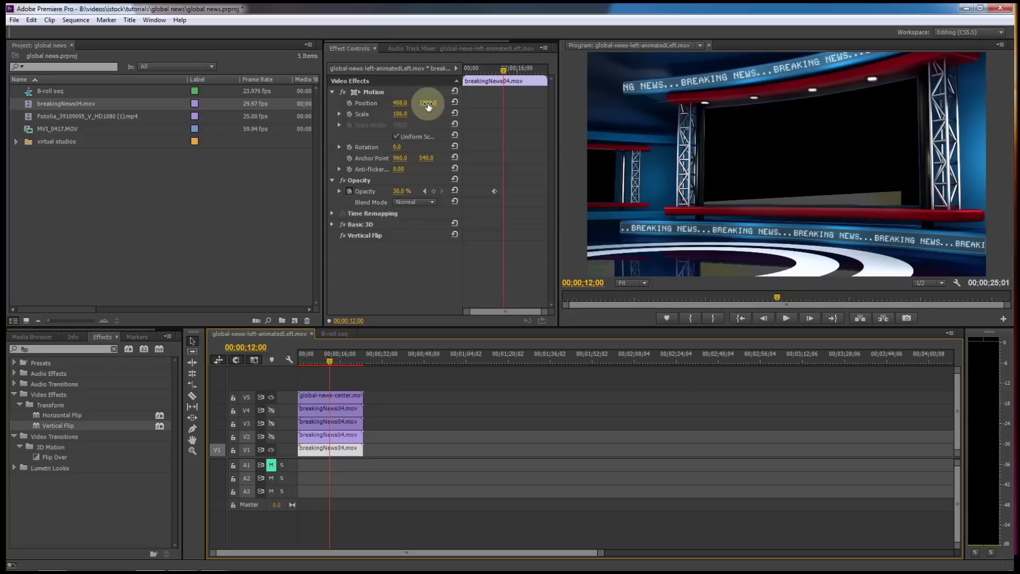
{"action": "left_click_drag", "start_coordinate": [404, 109], "coordinate": [365, 110]}
{"action": "left_click_drag", "start_coordinate": [425, 106], "coordinate": [252, 129]}
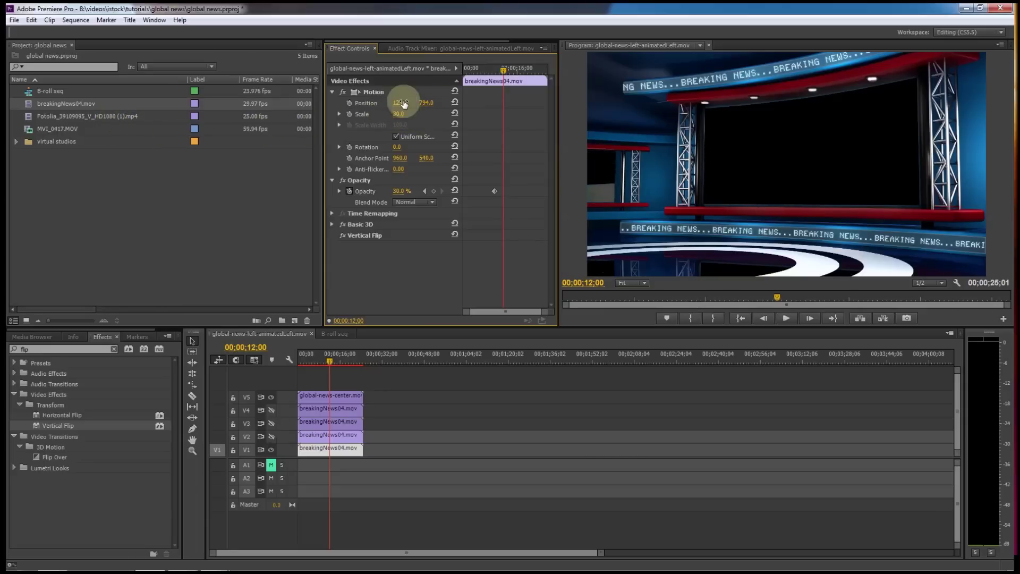
{"action": "left_click_drag", "start_coordinate": [426, 102], "coordinate": [515, 122]}
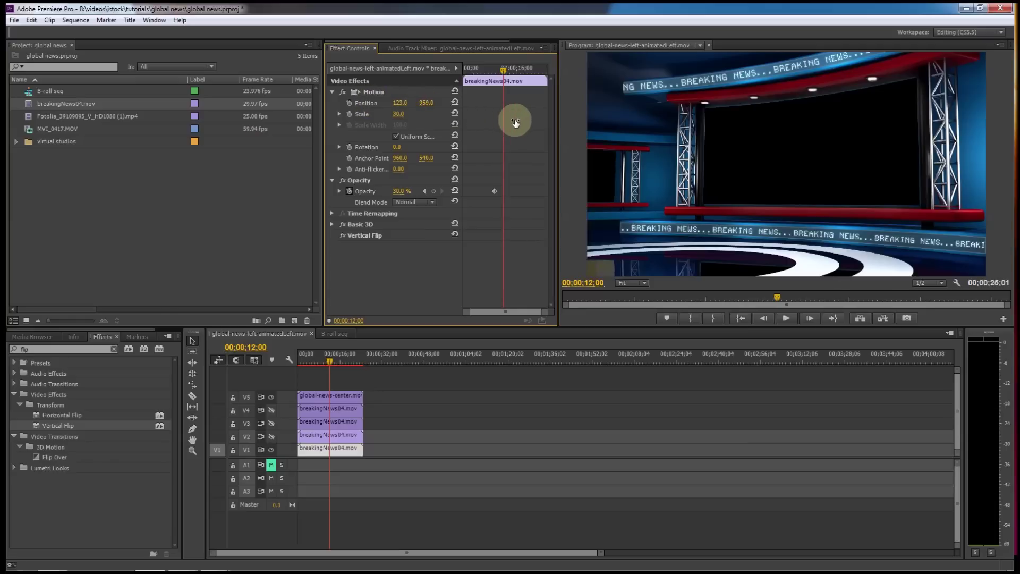
{"action": "left_click", "coordinate": [272, 410]}
{"action": "left_click", "coordinate": [272, 425]}
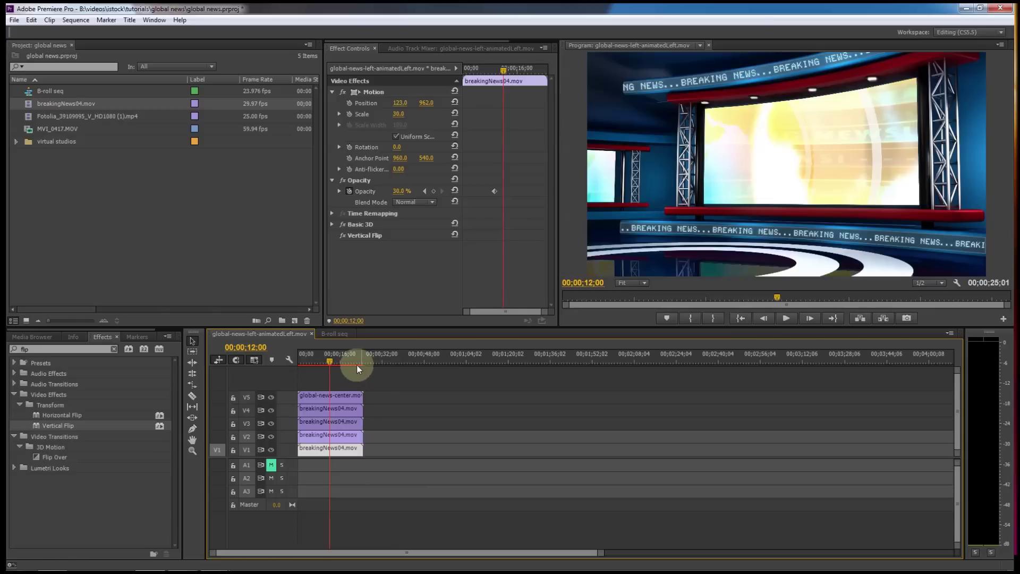
Play the sequence from near its start to check both screens and their floor reflections, and stop at 00;00;07;07.
{"action": "left_click", "coordinate": [300, 359]}
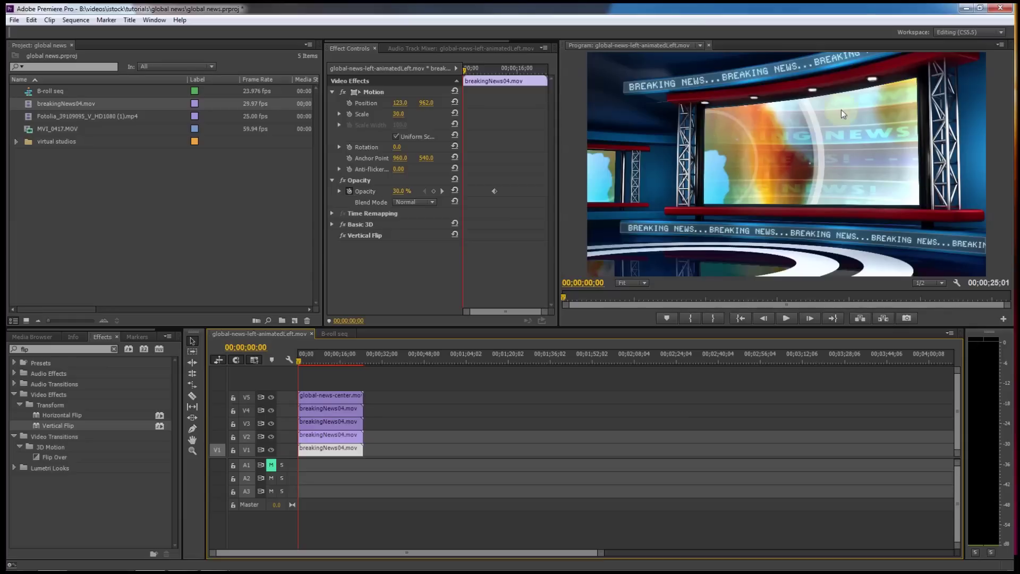
{"action": "left_click", "coordinate": [302, 362]}
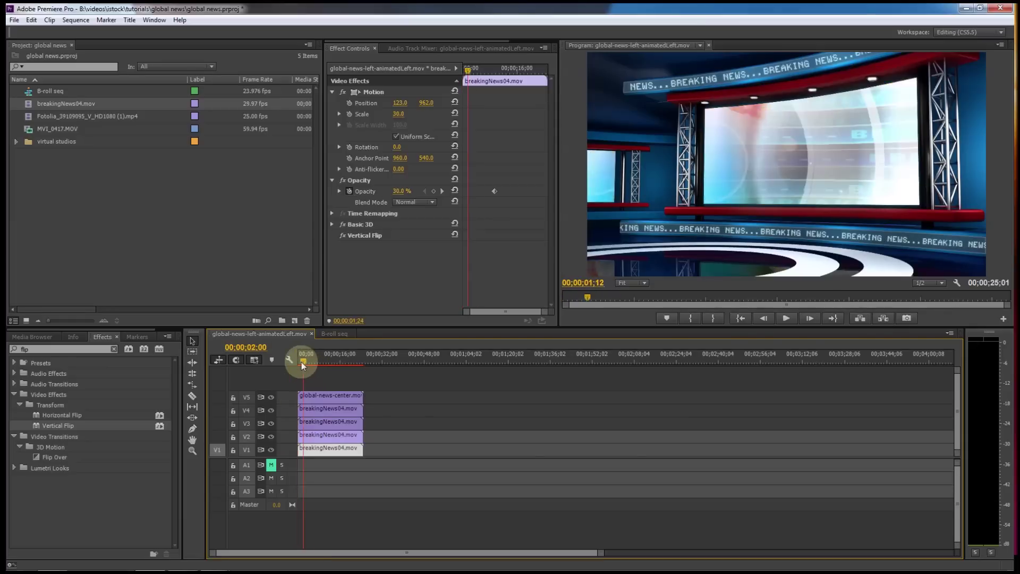
{"action": "key", "text": "space"}
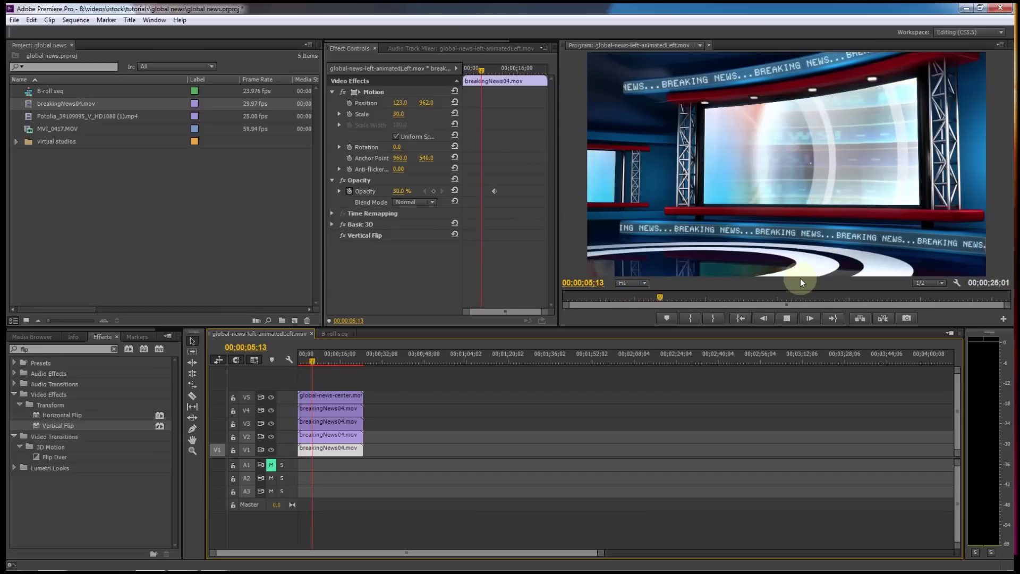
{"action": "key", "text": "space"}
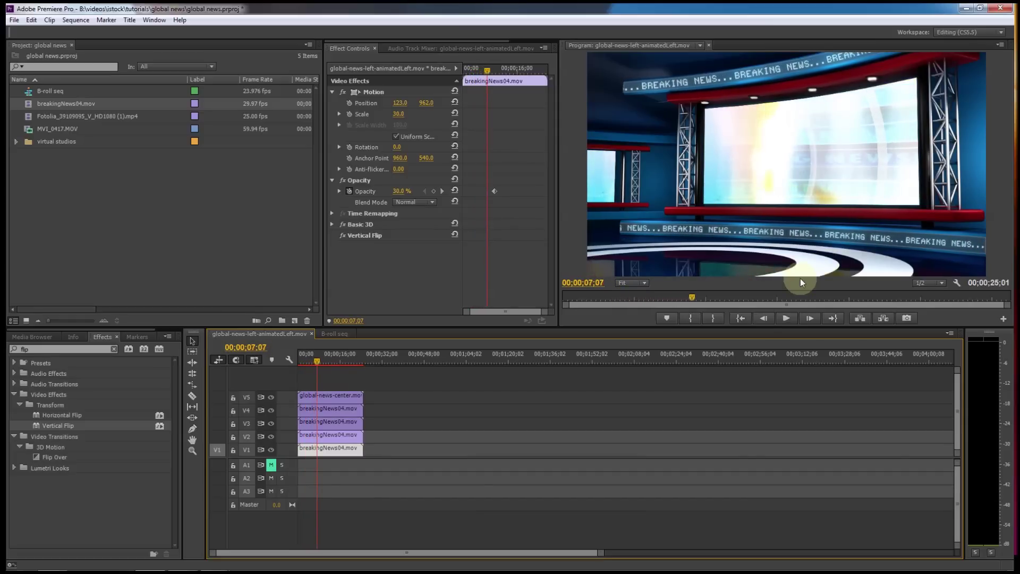
Expand the virtual studios bin to list the available newsroom clips.
{"action": "left_click", "coordinate": [74, 212]}
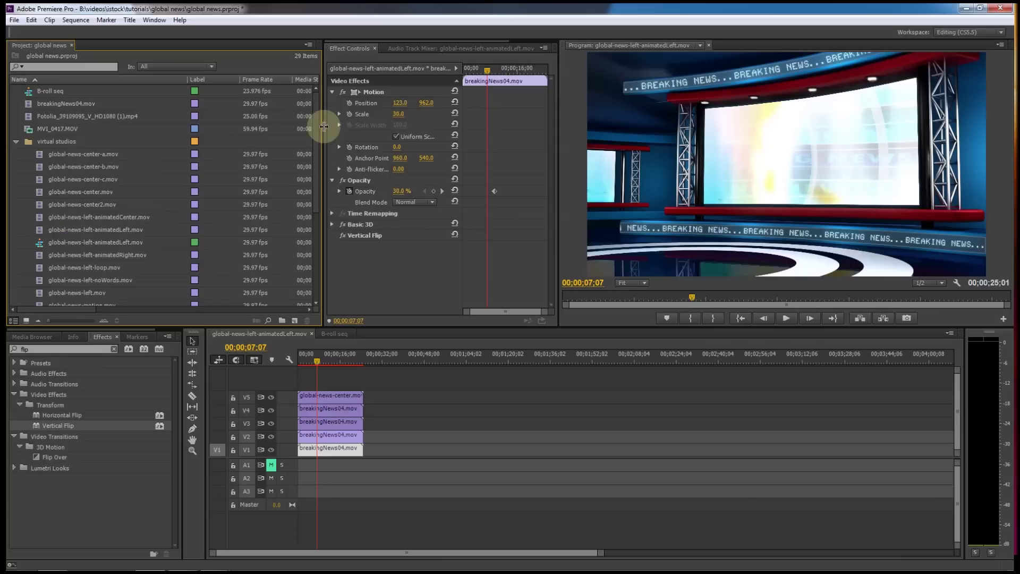